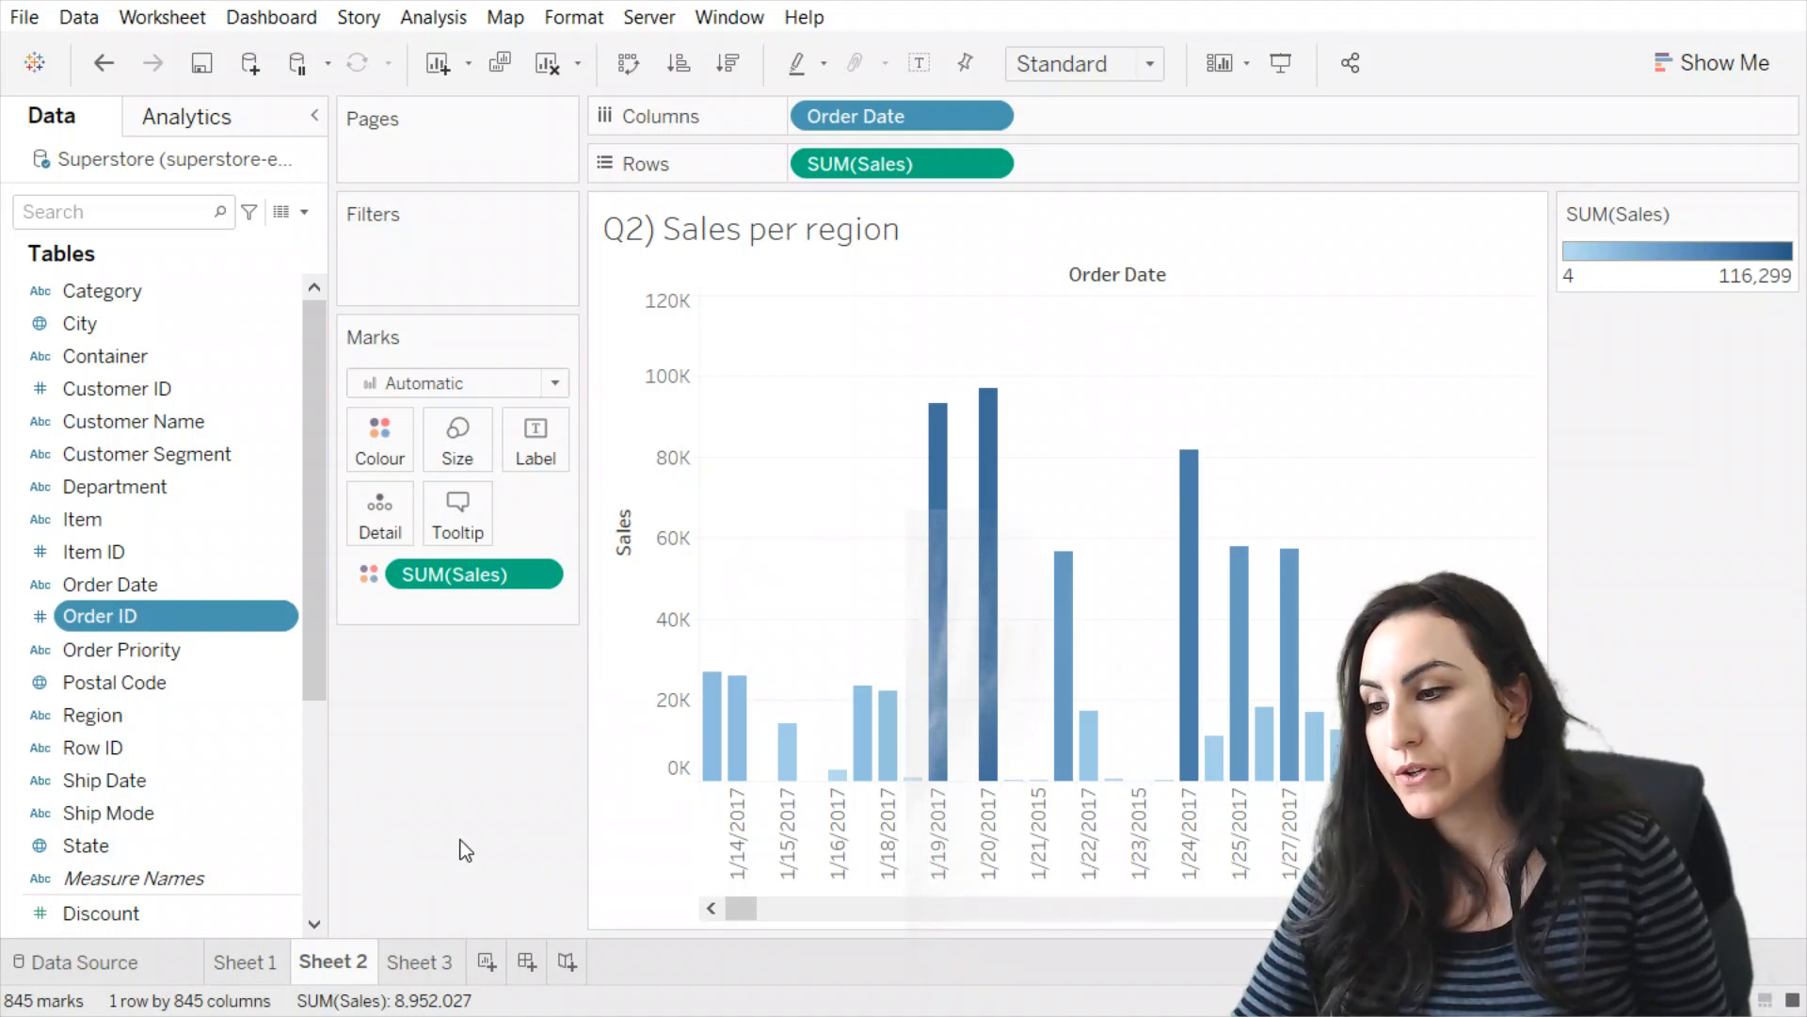
- Add two new blank worksheets, Sheet 4 and Sheet 5, and return to Sheet 4
left_click(486, 962)
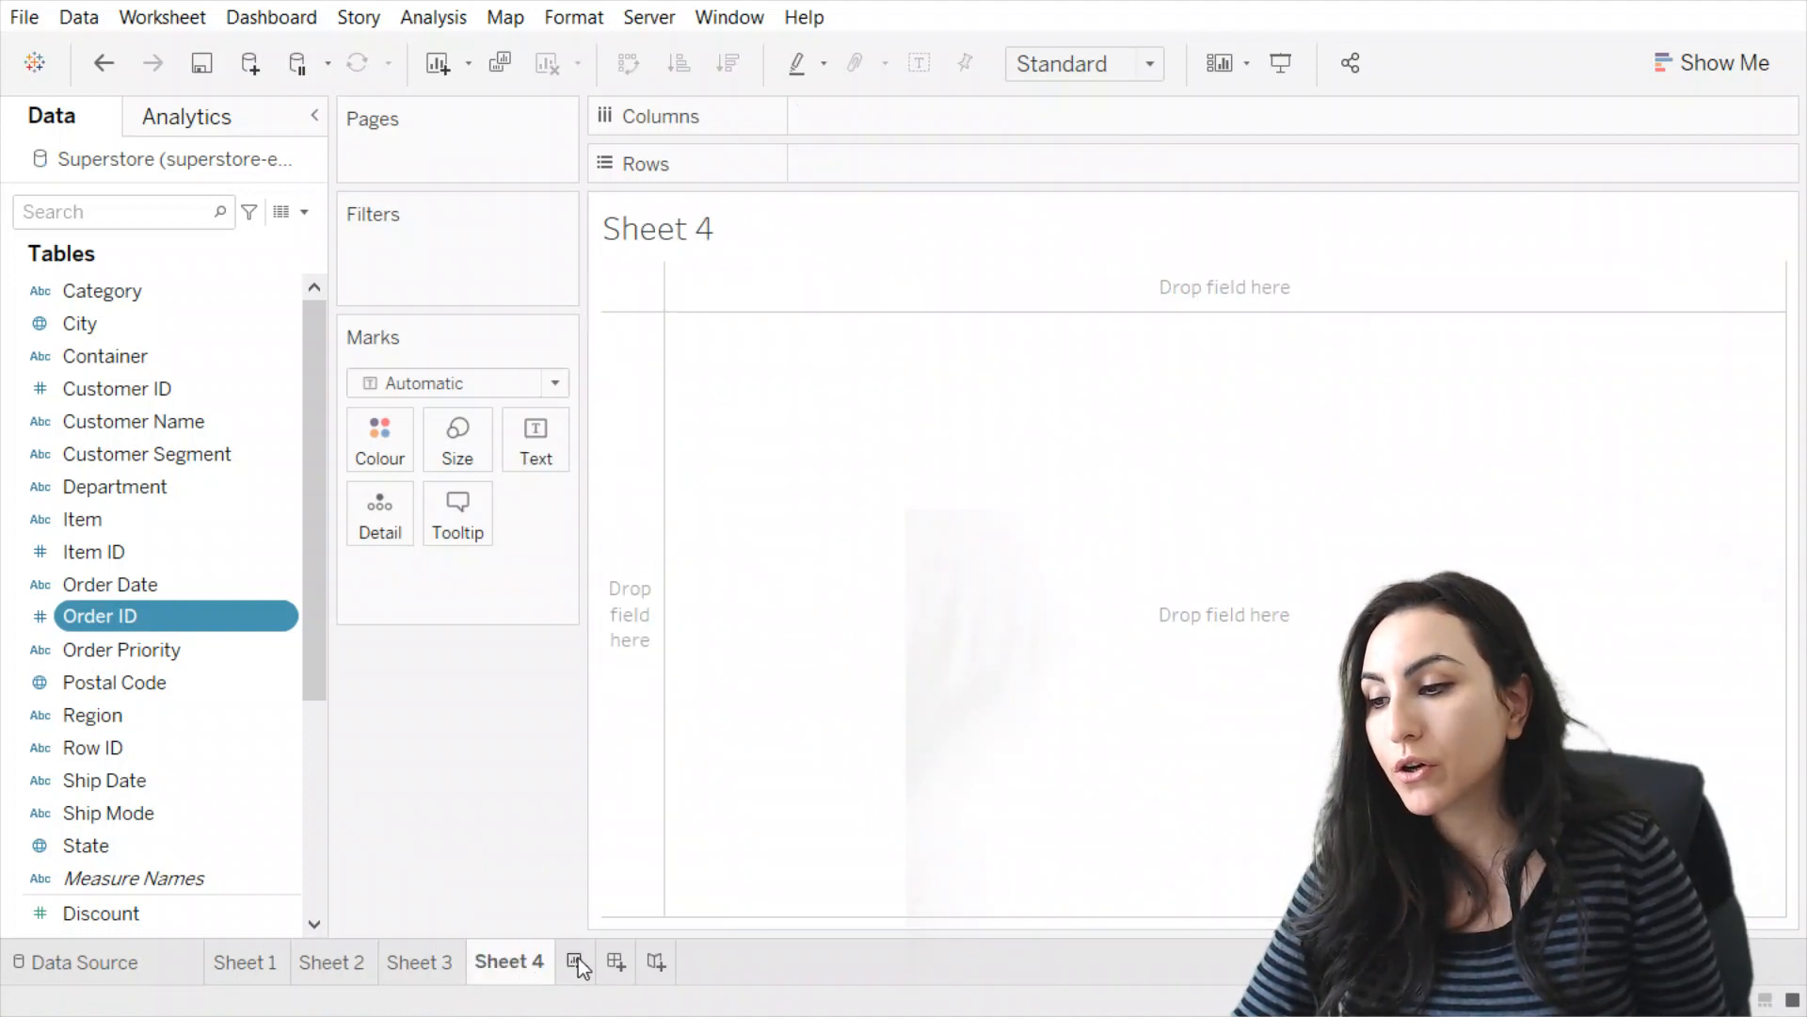
left_click(576, 960)
left_click(492, 977)
left_click(607, 964)
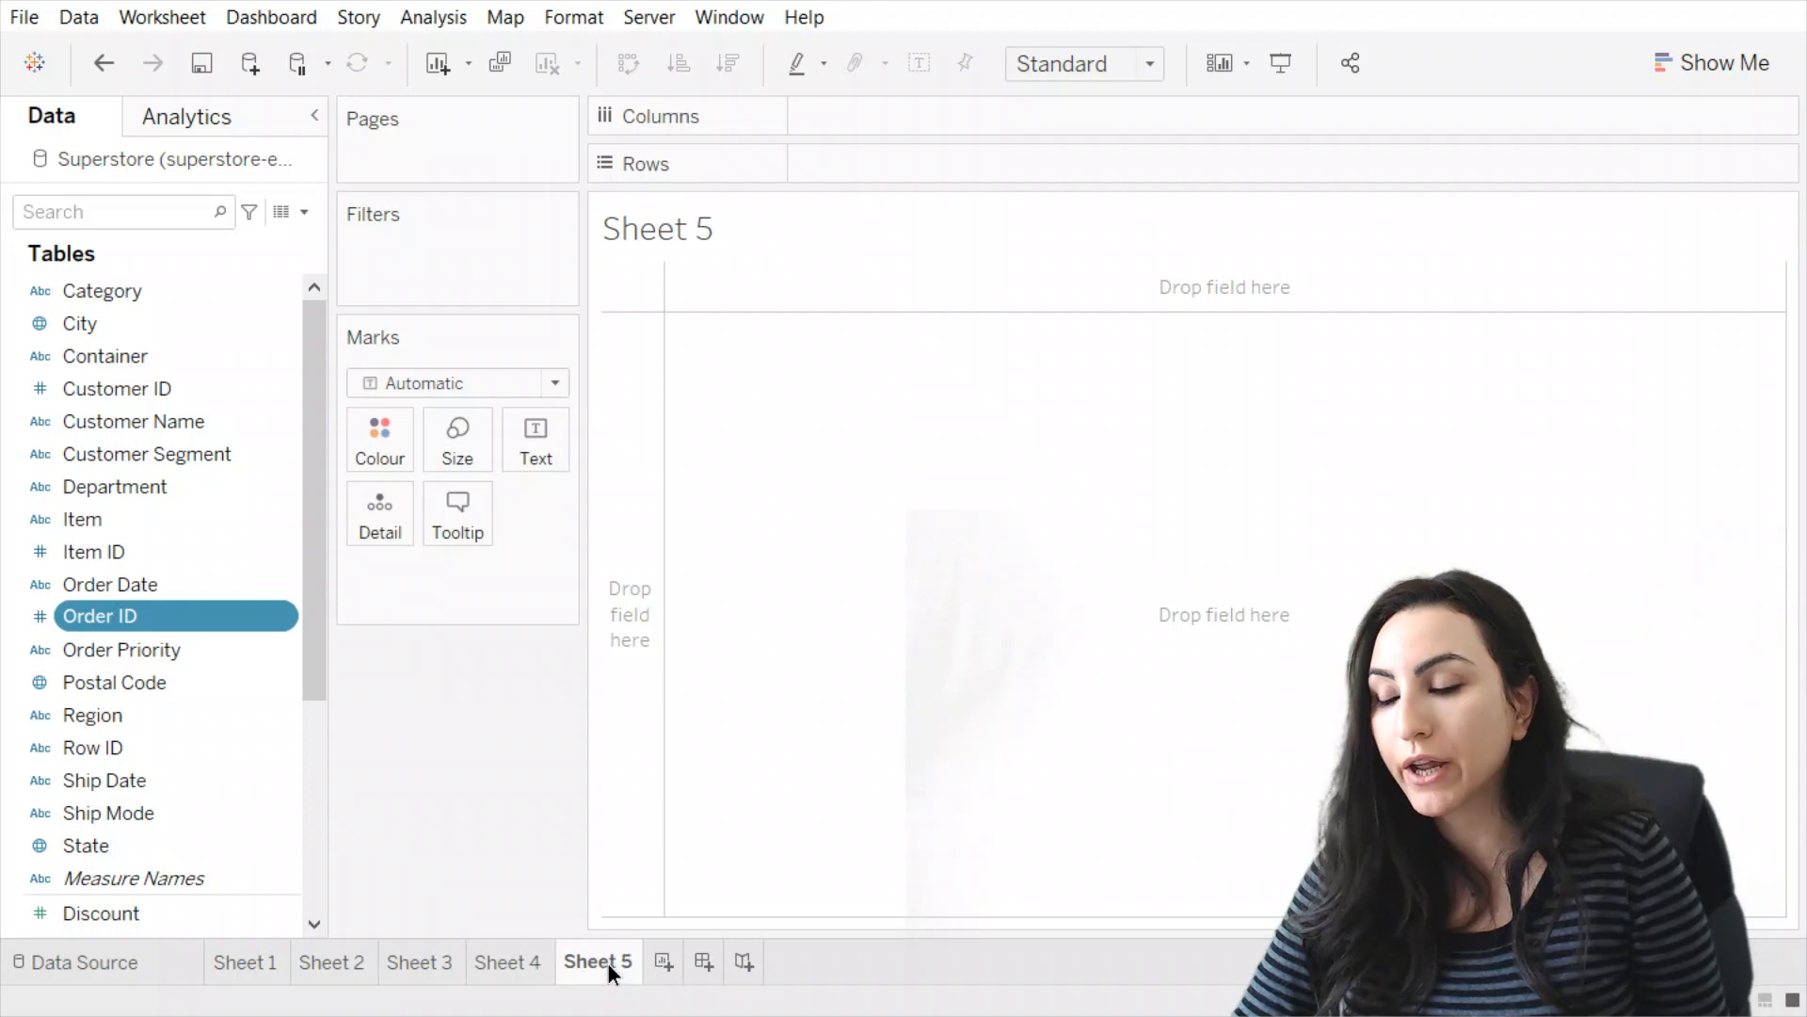
left_click(536, 975)
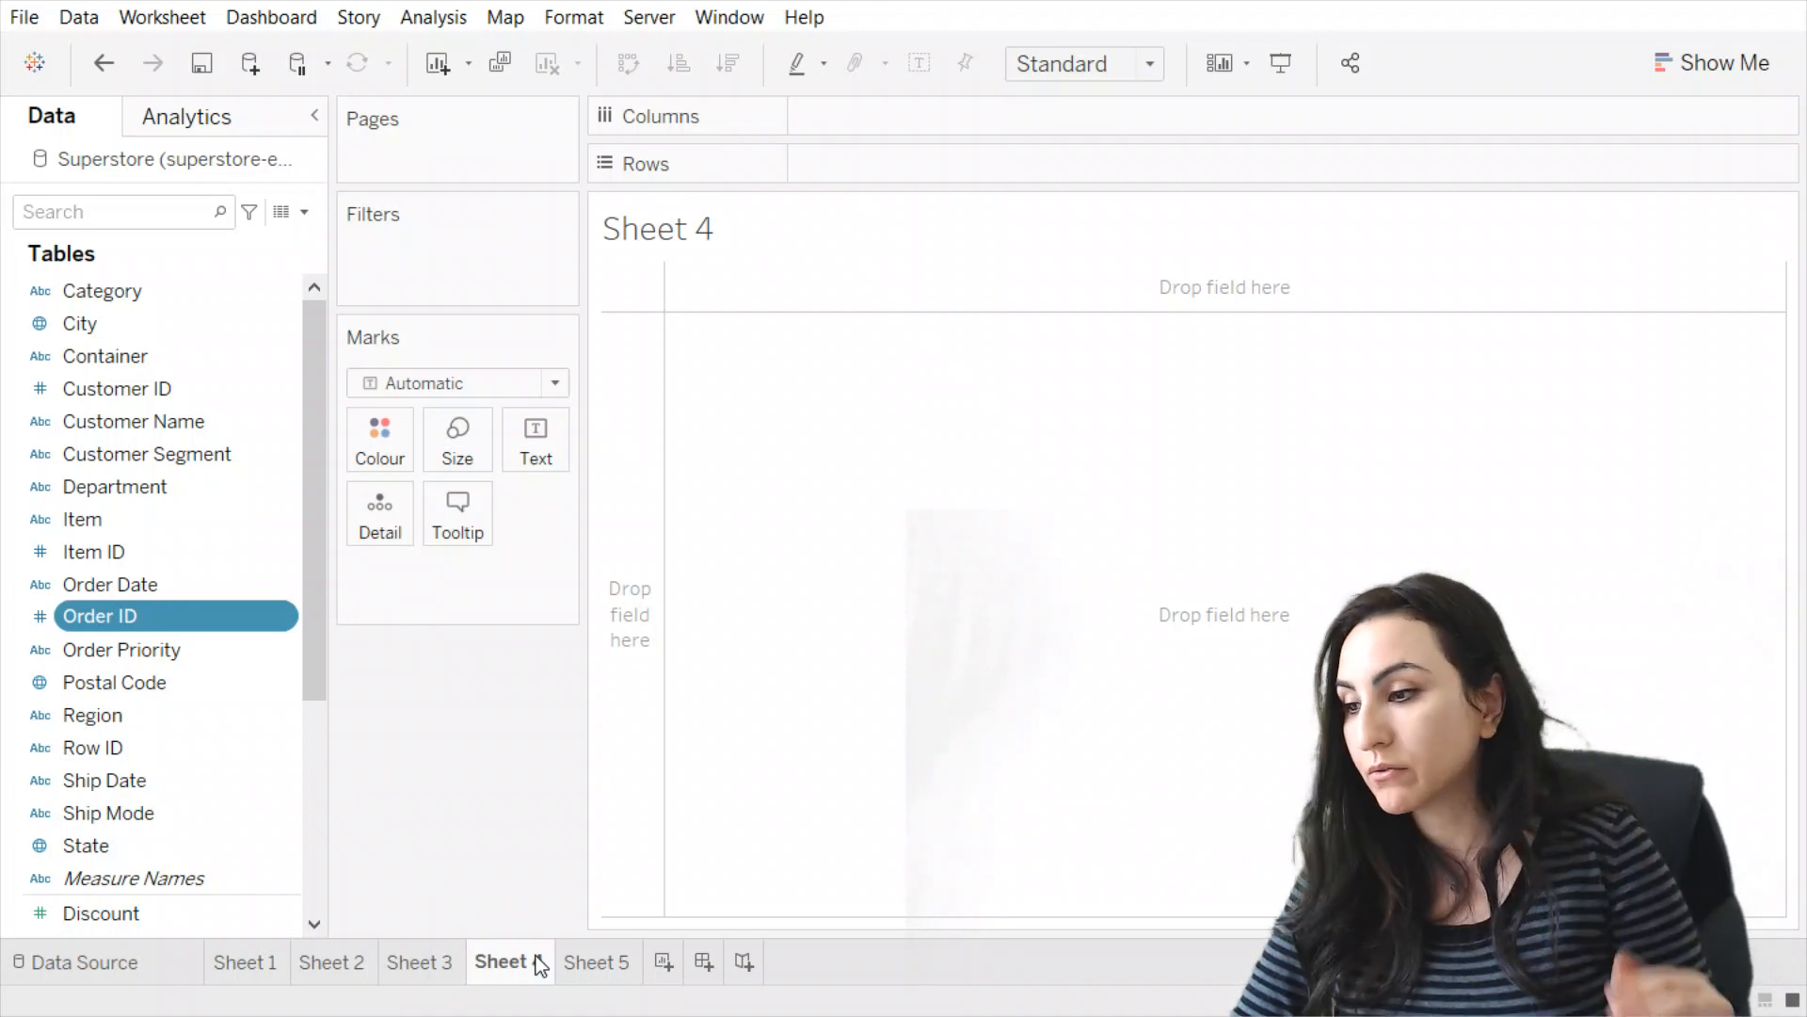
- Place the Sales field on Rows in both Sheet 4 and Sheet 5, and go back to Sheet 4
scroll(205, 798, "down", 3)
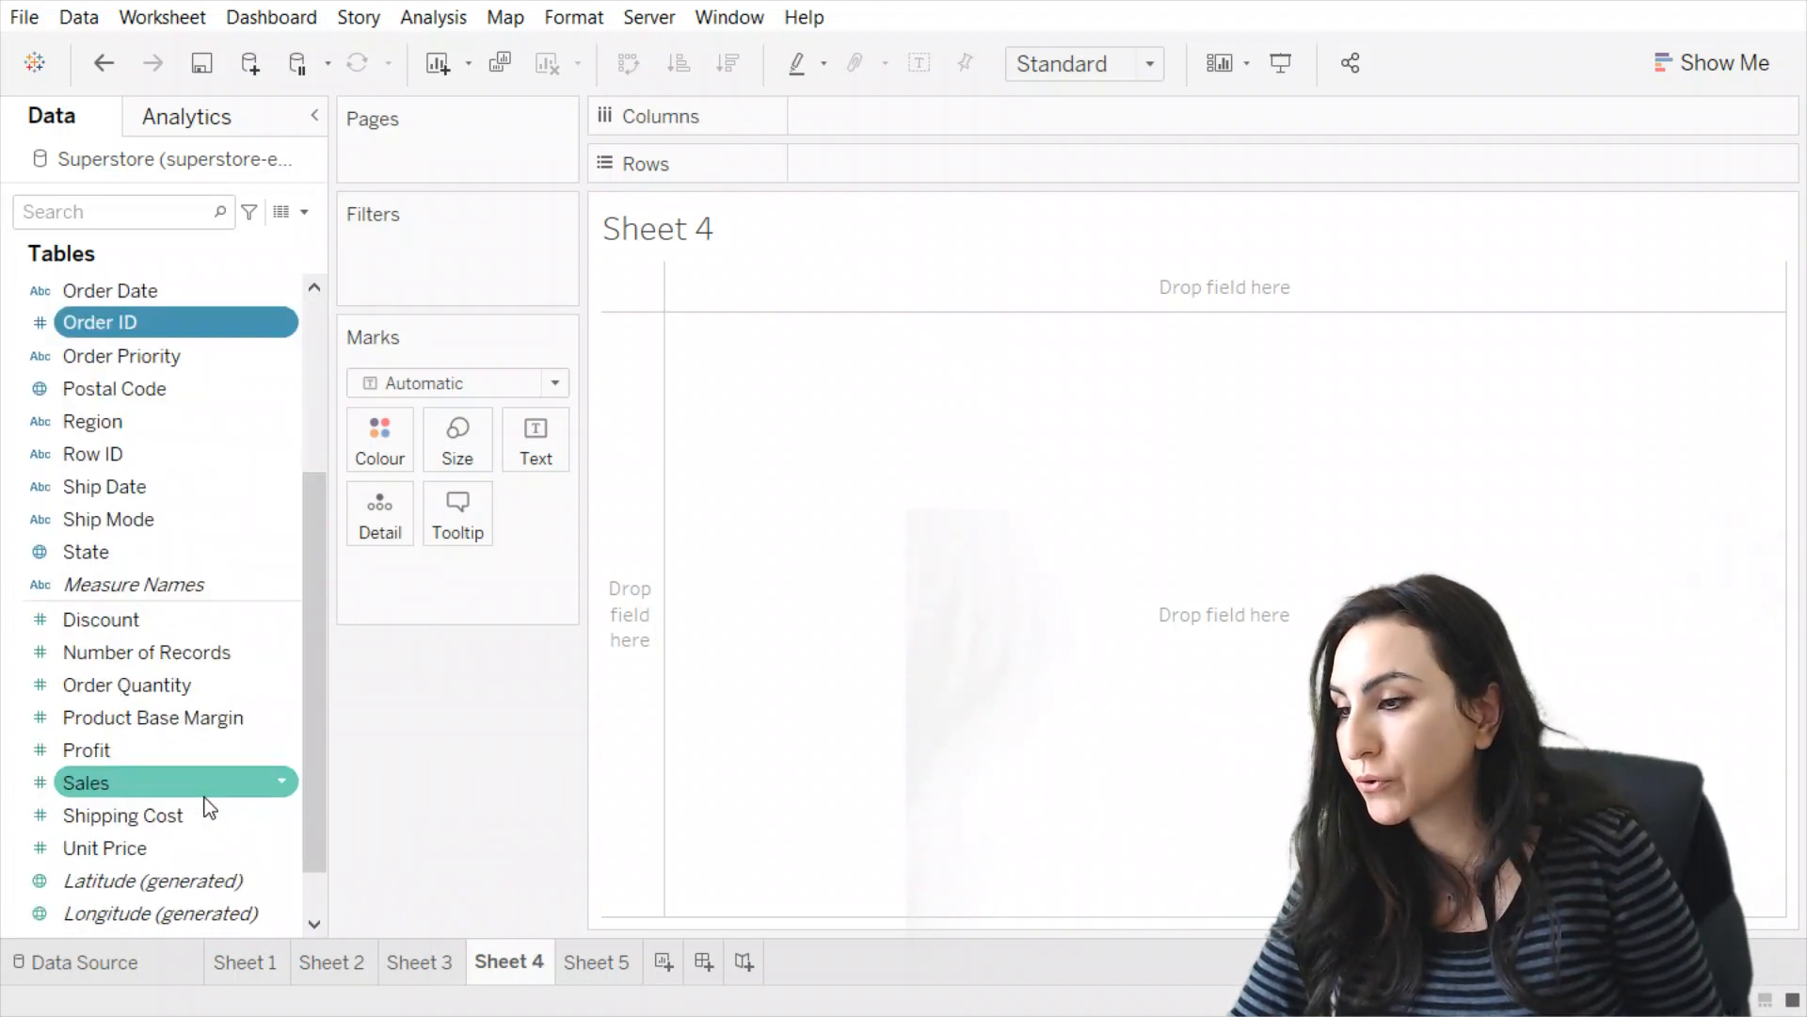
mouse_move(114, 783)
left_mouse_down()
mouse_move(630, 565)
mouse_move(919, 190)
mouse_move(902, 164)
left_mouse_up()
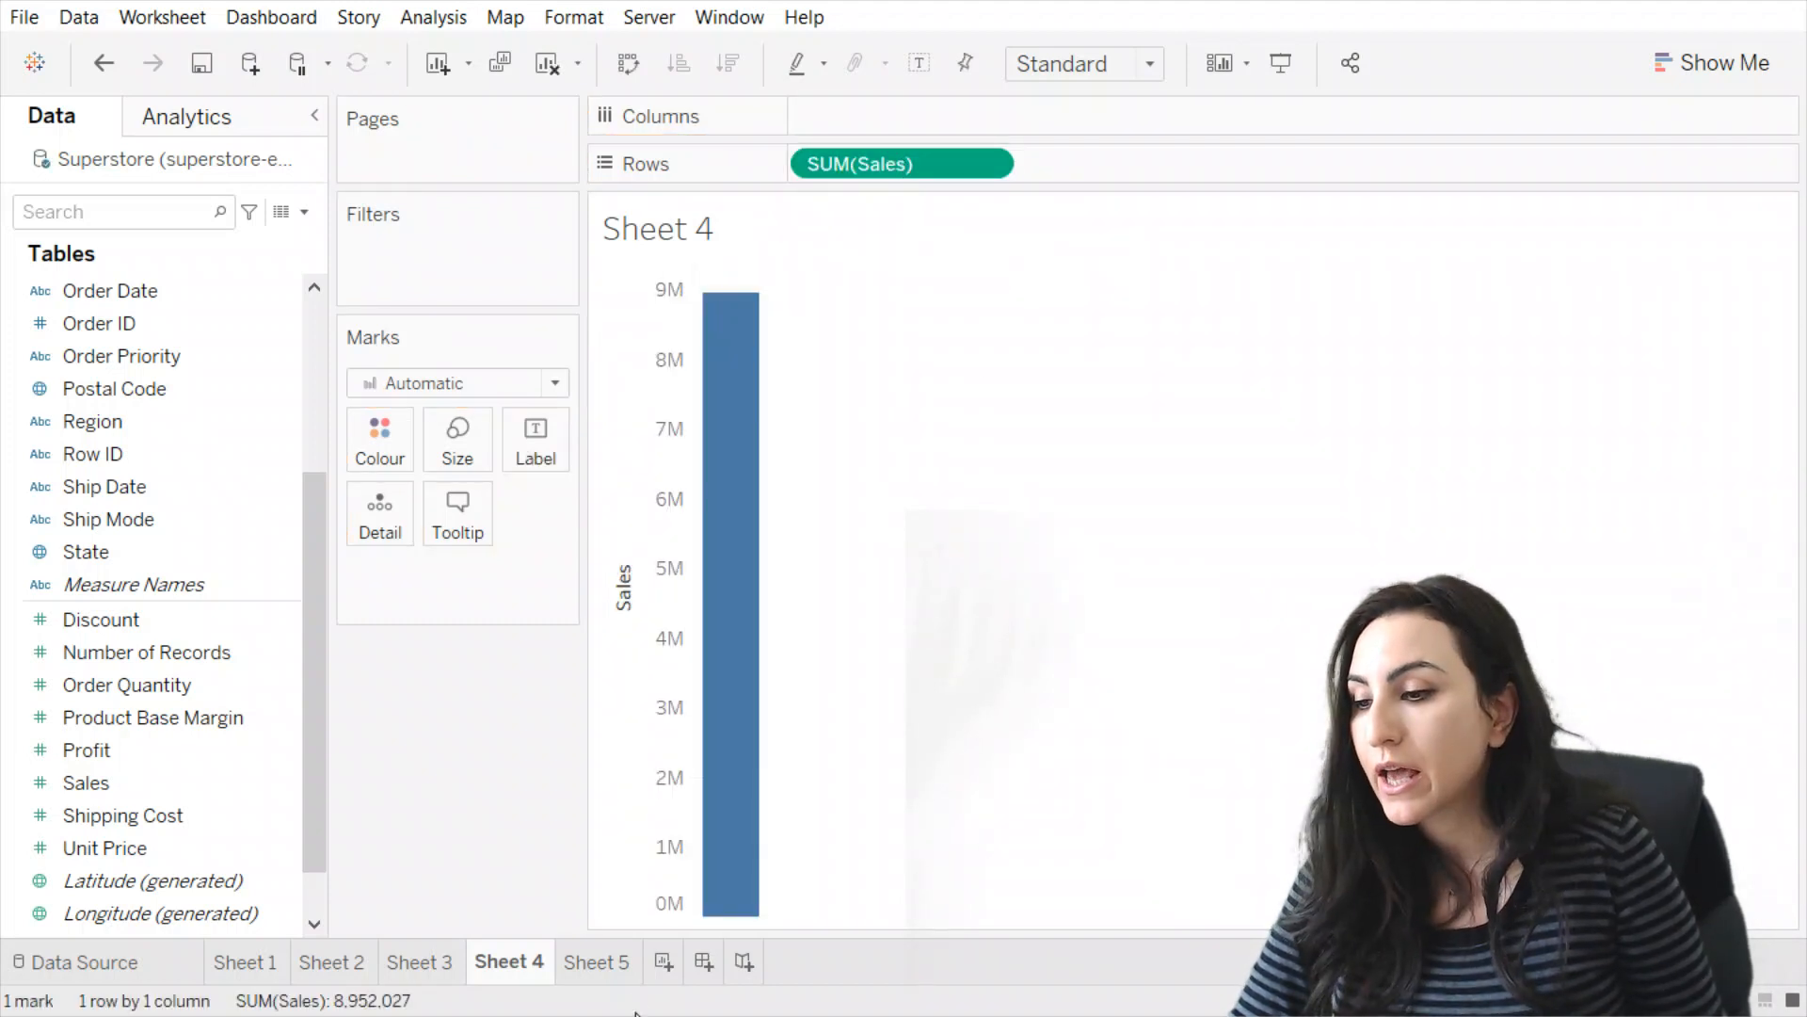
left_click(621, 962)
left_click(244, 820)
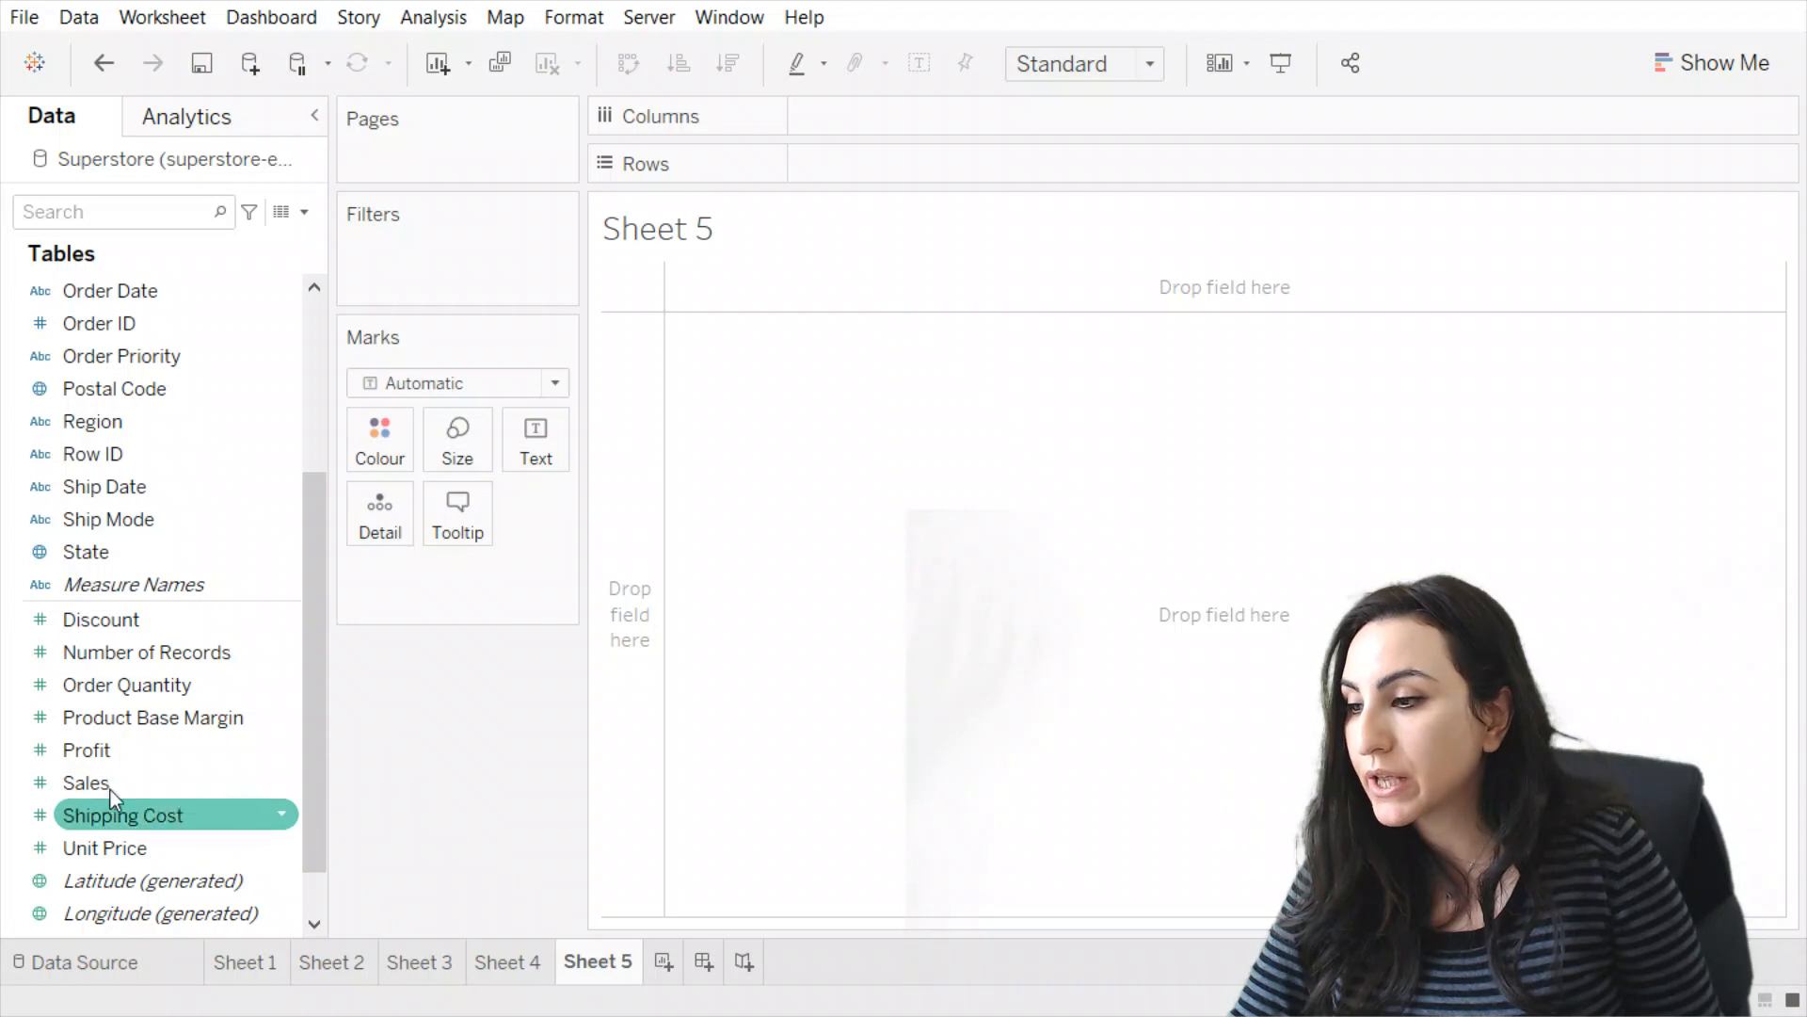
left_click(95, 762)
left_click_drag(98, 778, 886, 170)
left_click(508, 962)
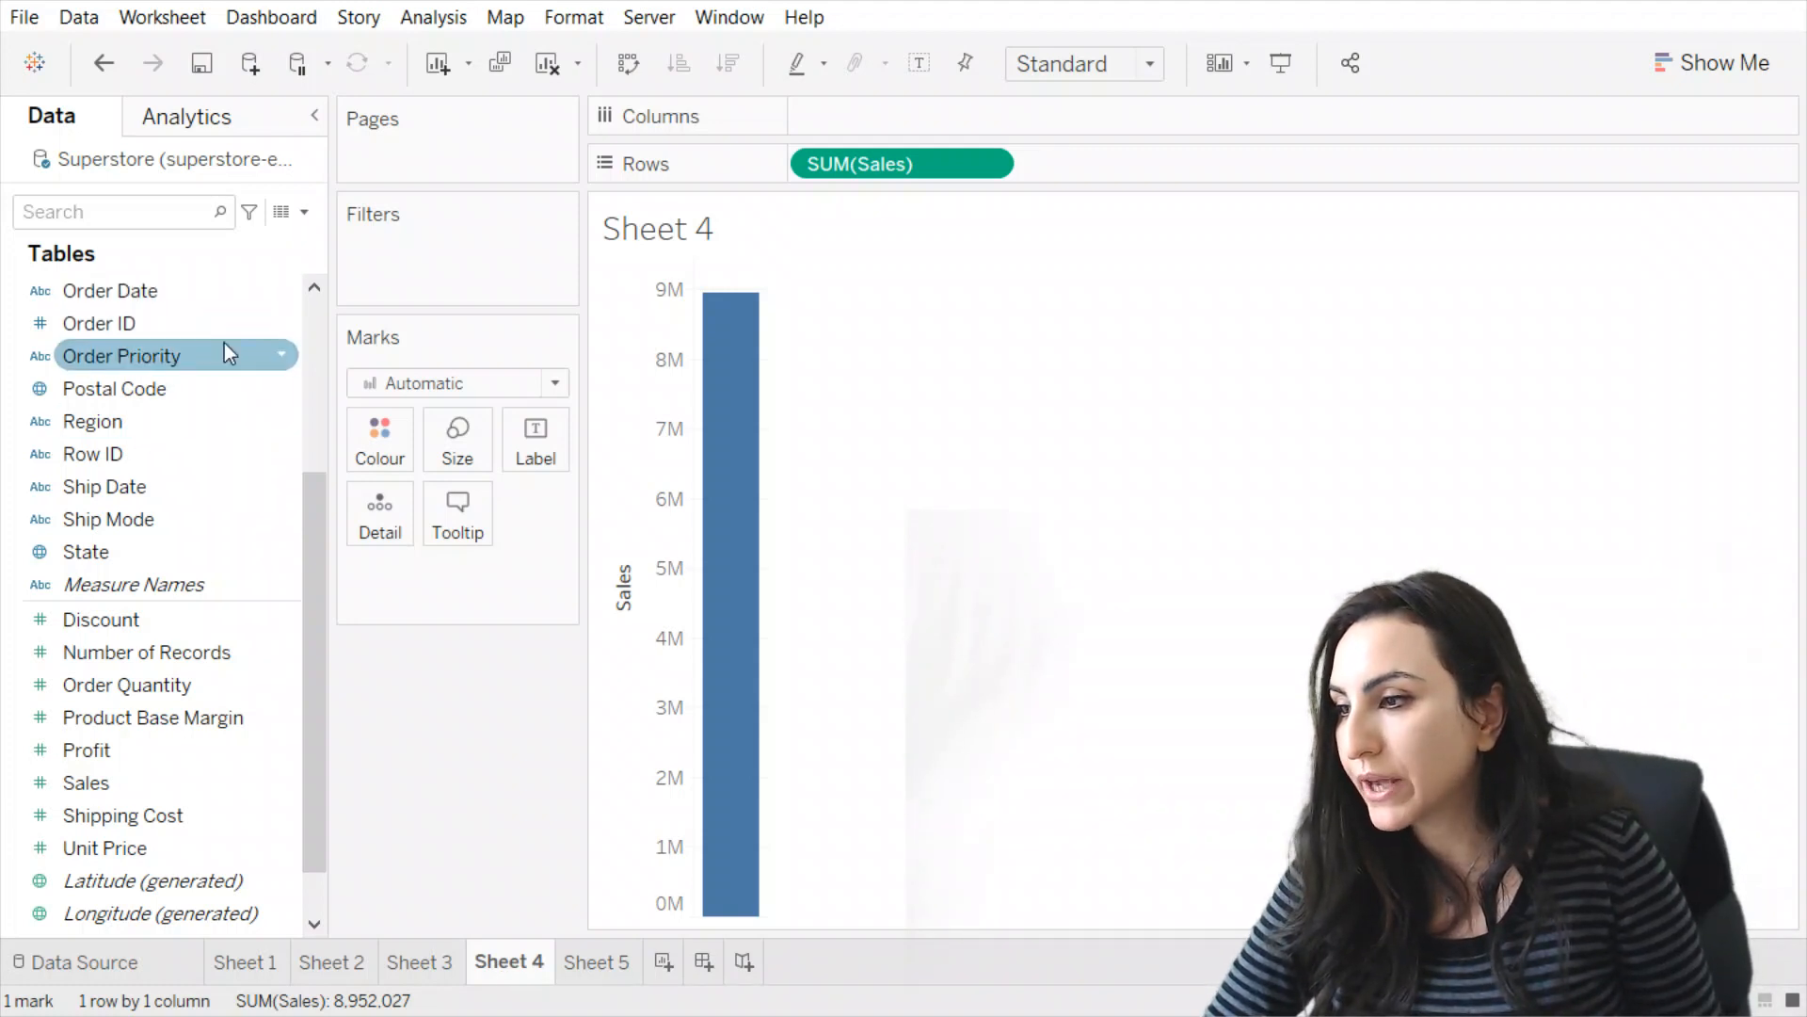
- Try the text-type Order Date field on Columns of Sheet 4, and remove it again
scroll(224, 344, "down", 1)
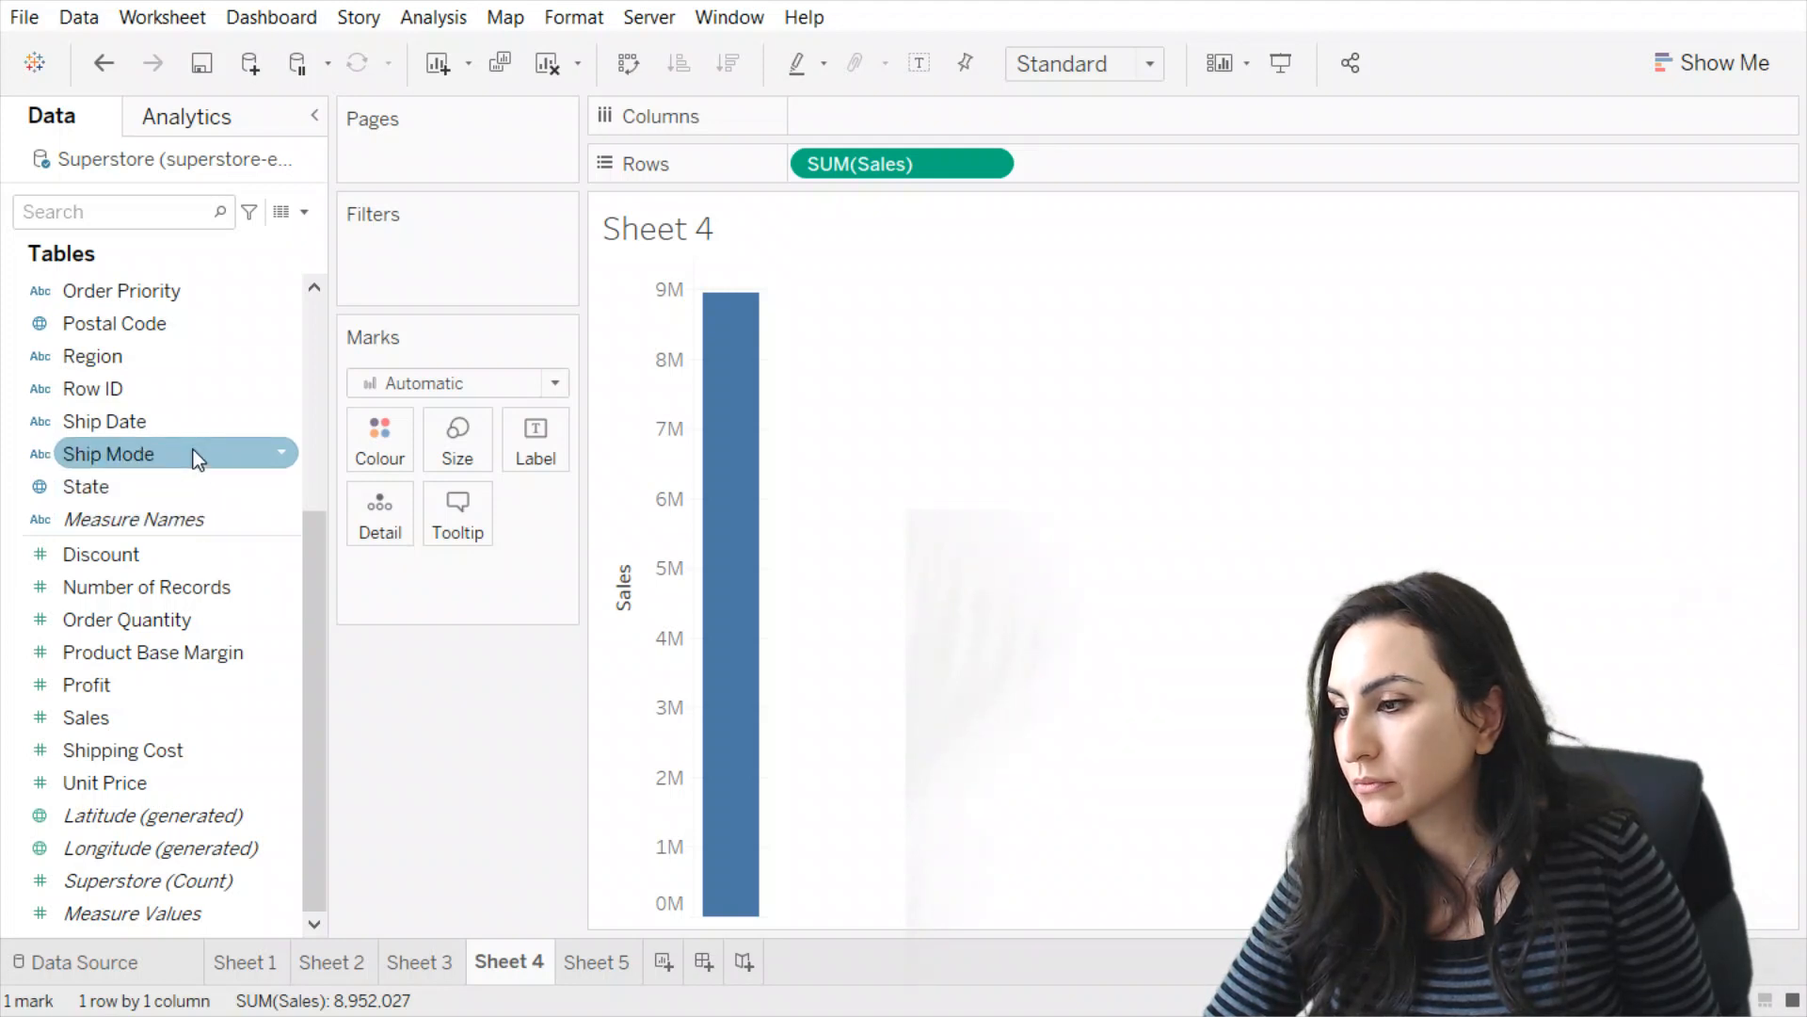
scroll(193, 450, "up", 1)
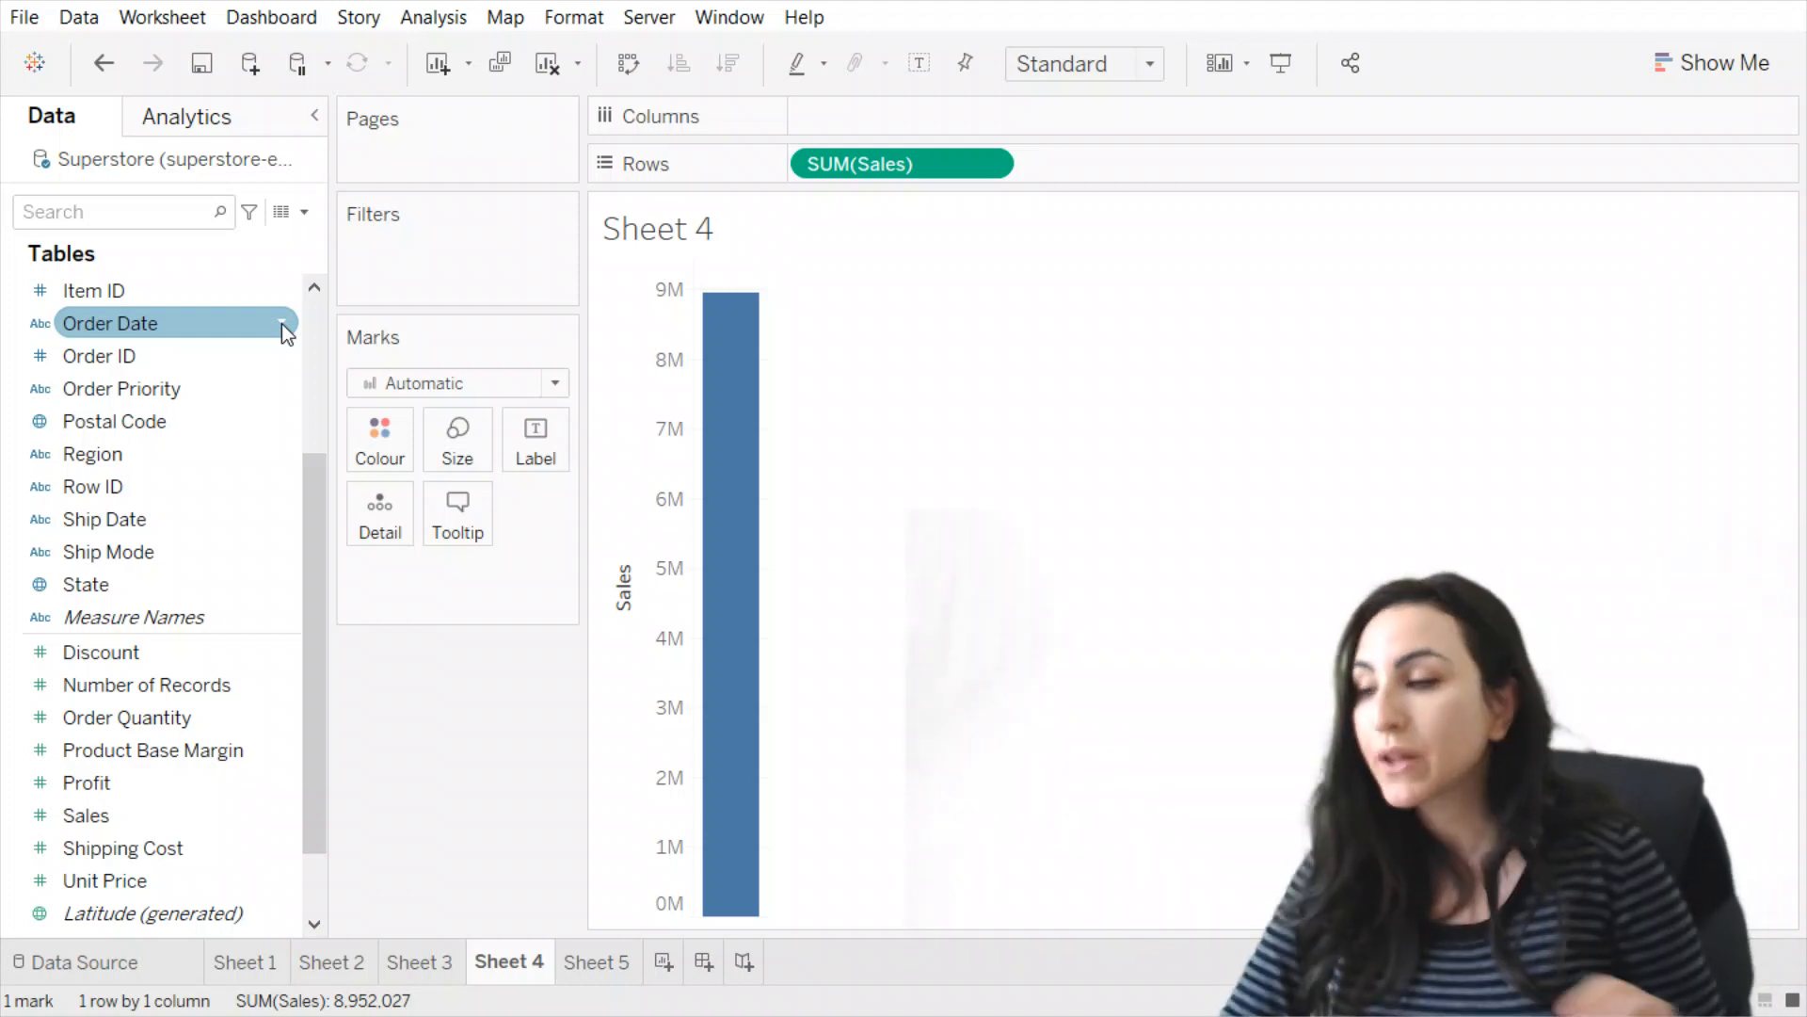
left_click_drag(282, 324, 918, 140)
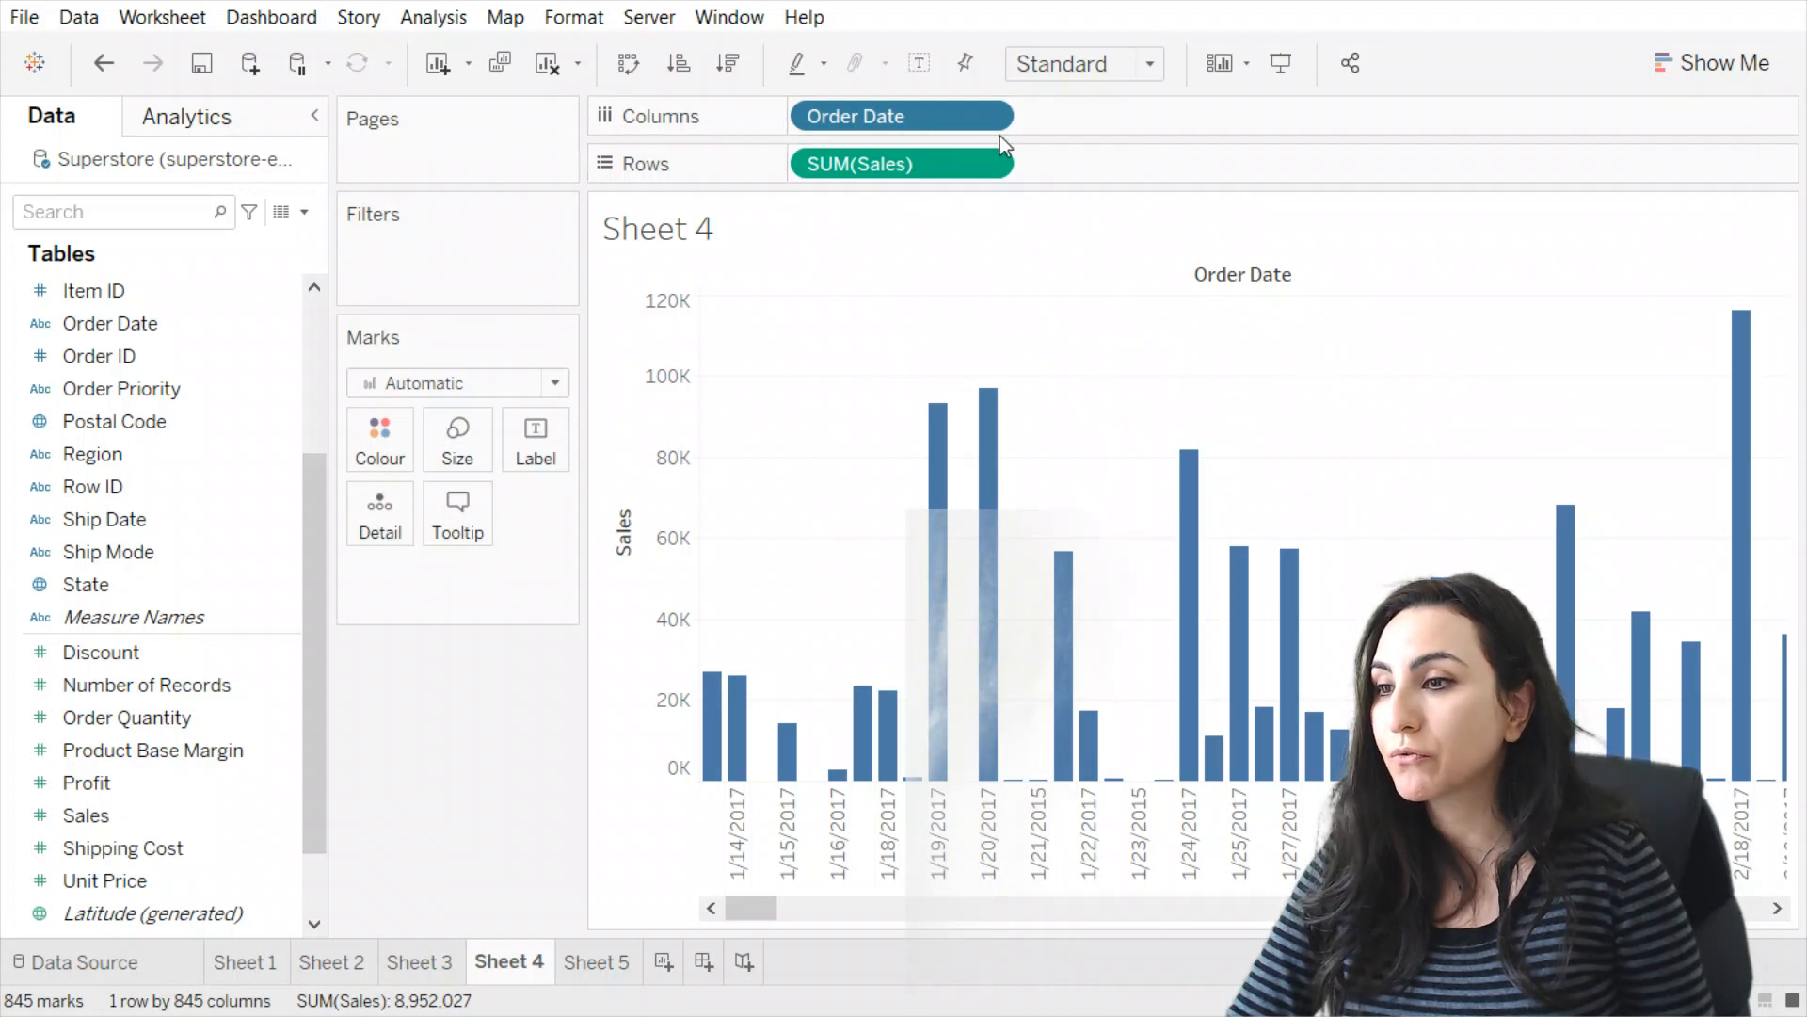
left_click_drag(956, 113, 630, 900)
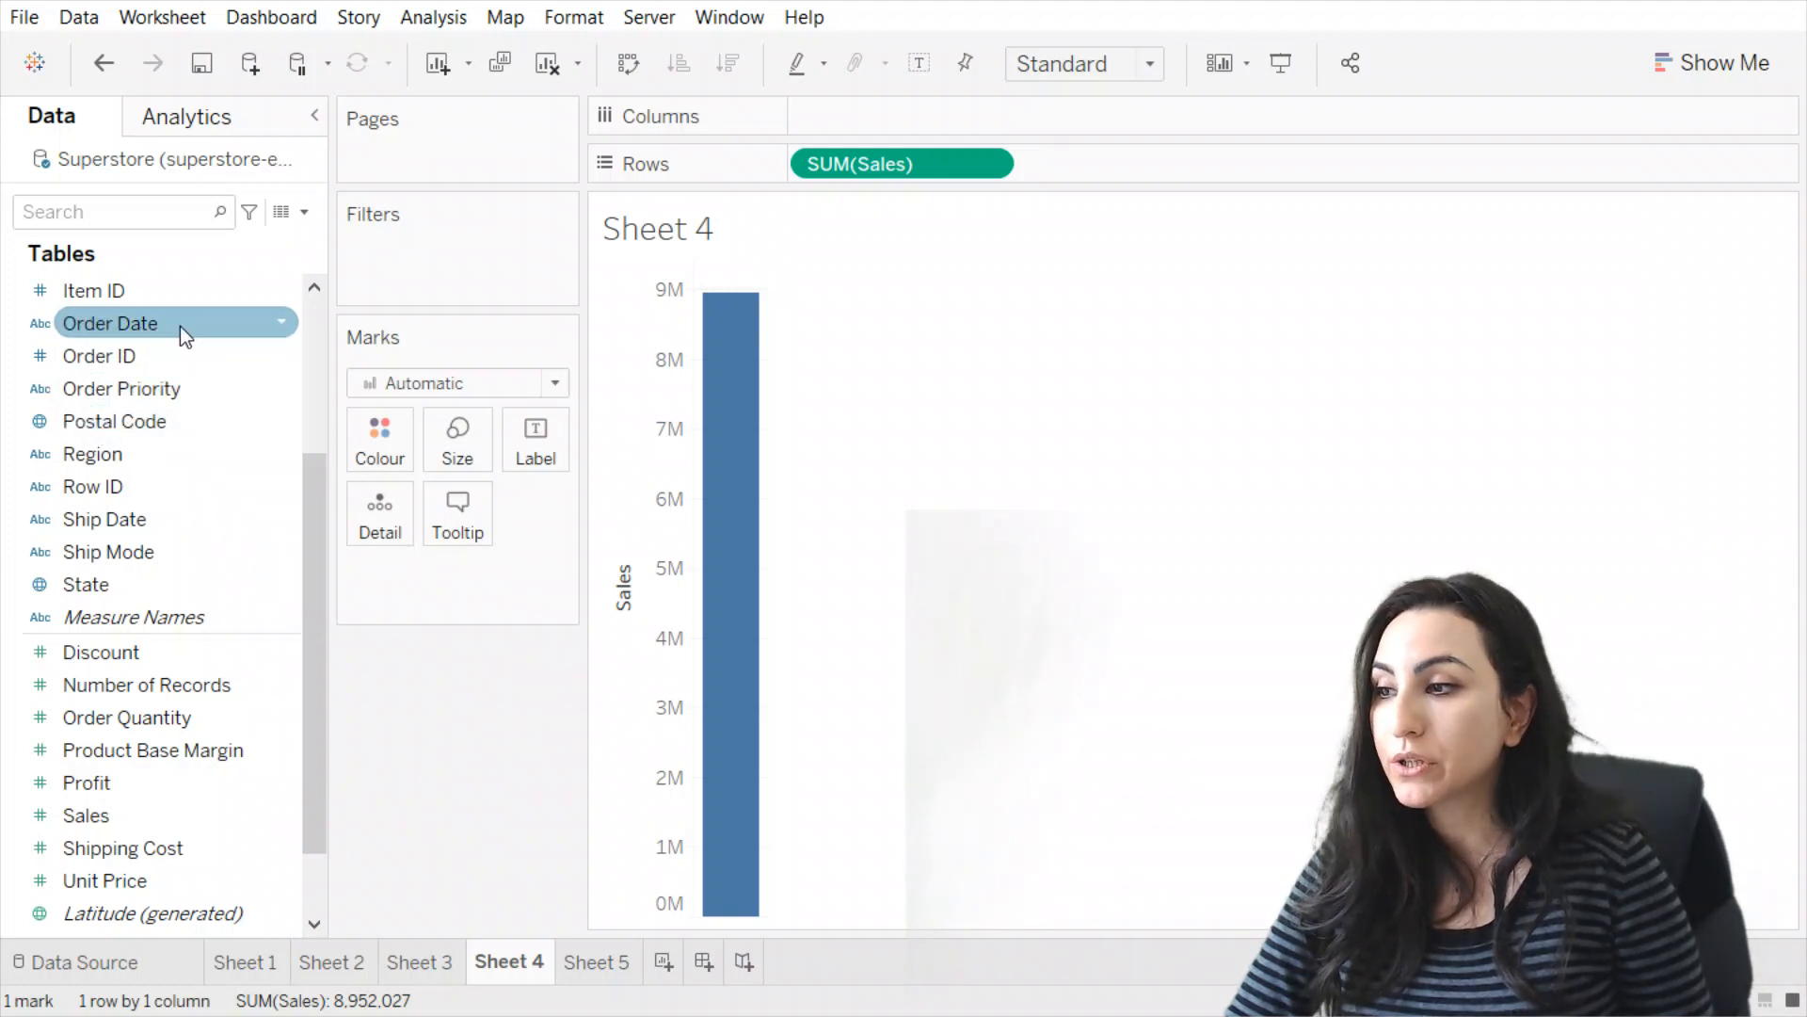
- Change the Order Date field's data type to Date and place it on Columns of Sheet 4
left_click(281, 325)
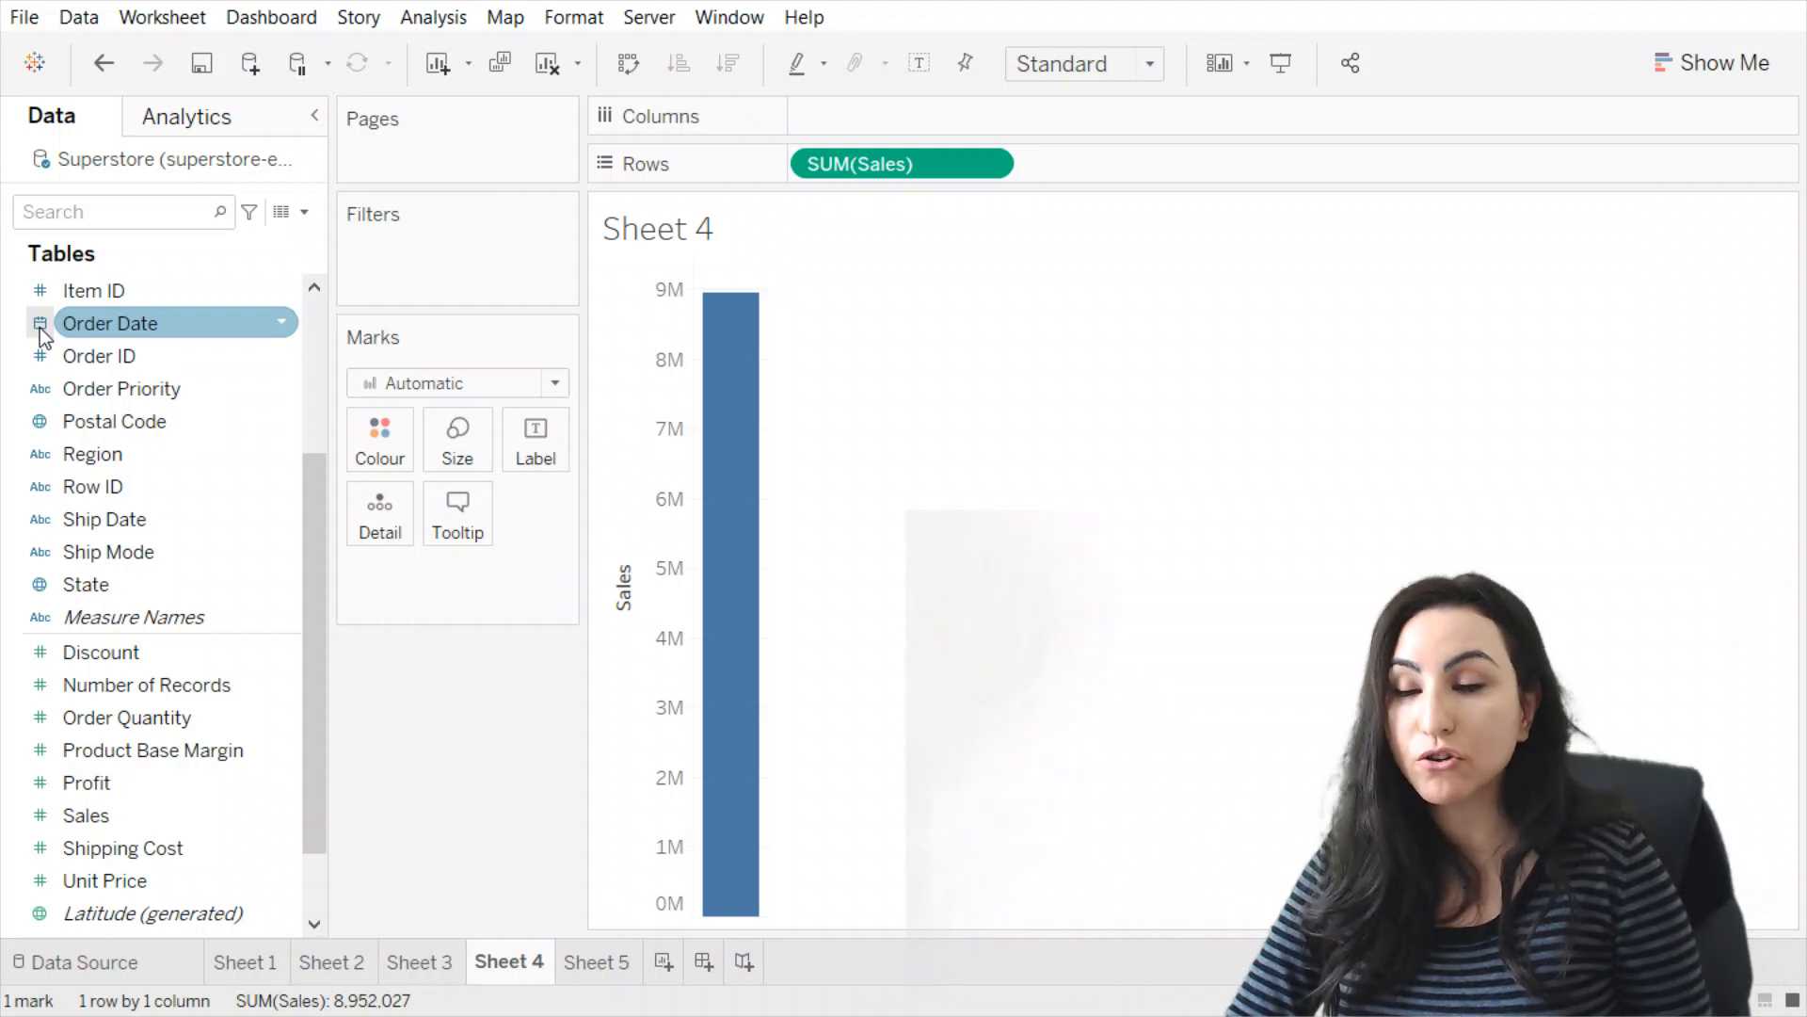
left_click_drag(43, 336, 629, 160)
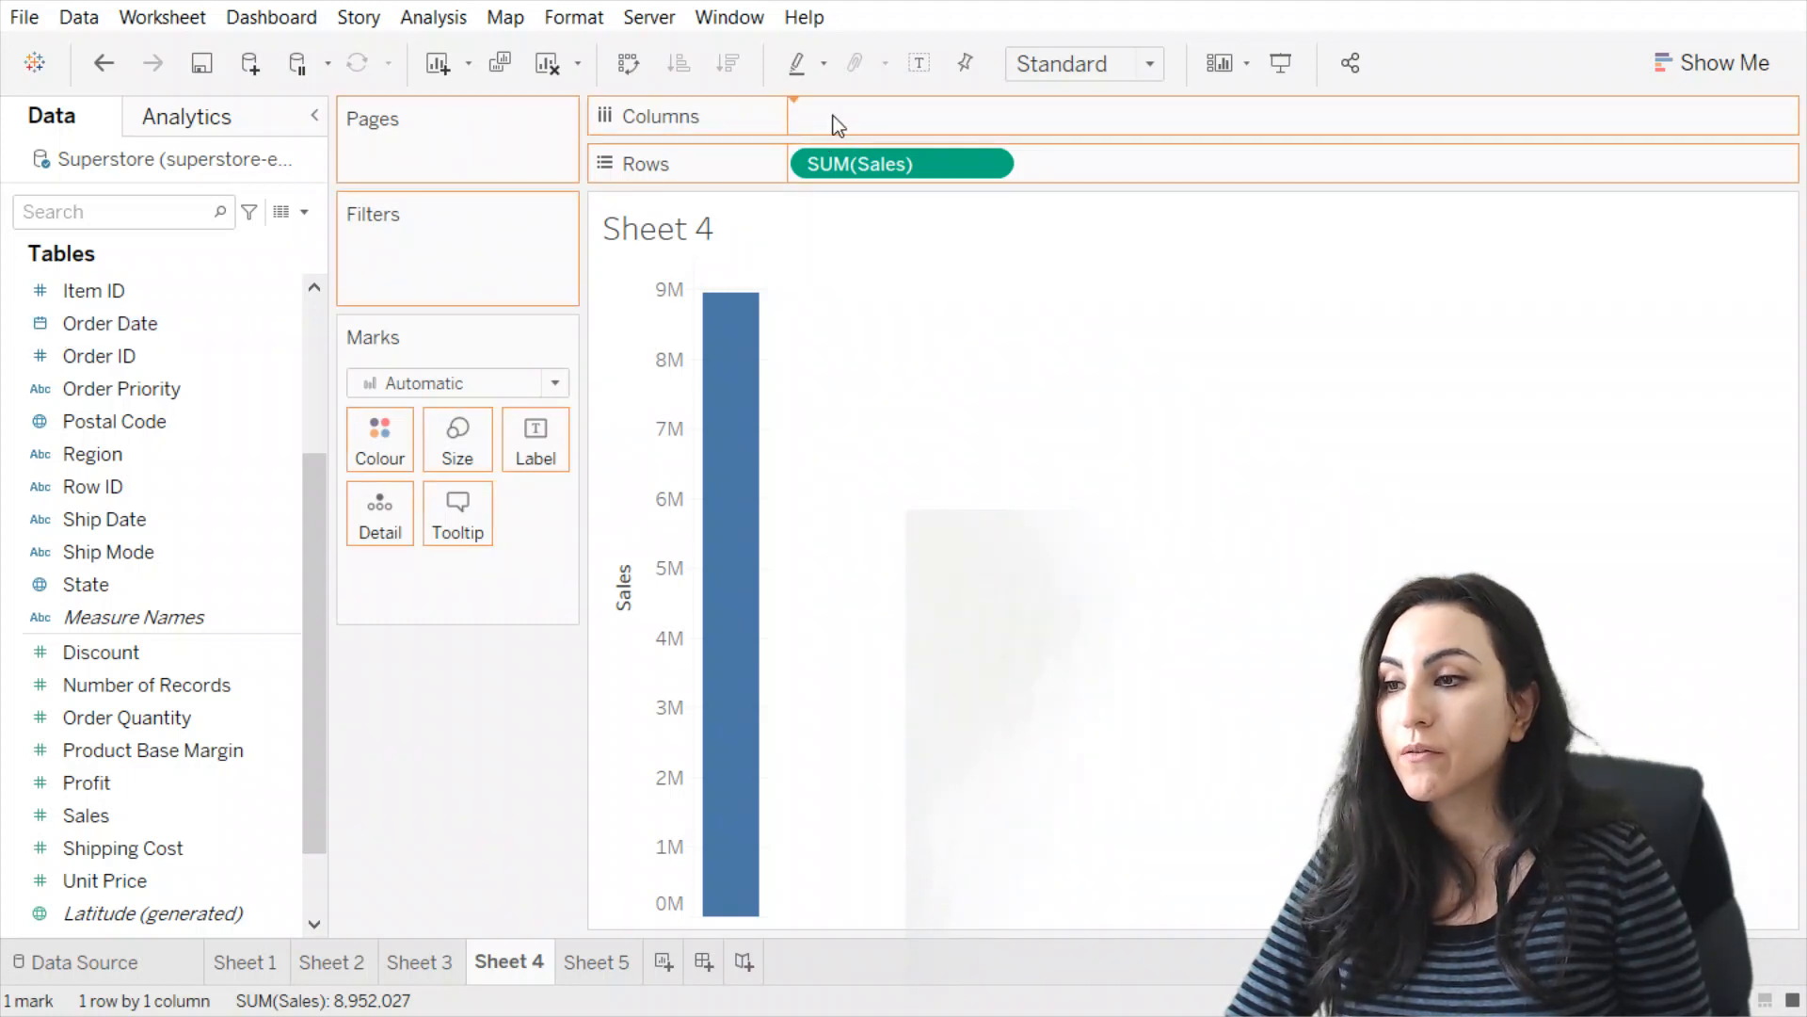
left_click_drag(833, 116, 834, 119)
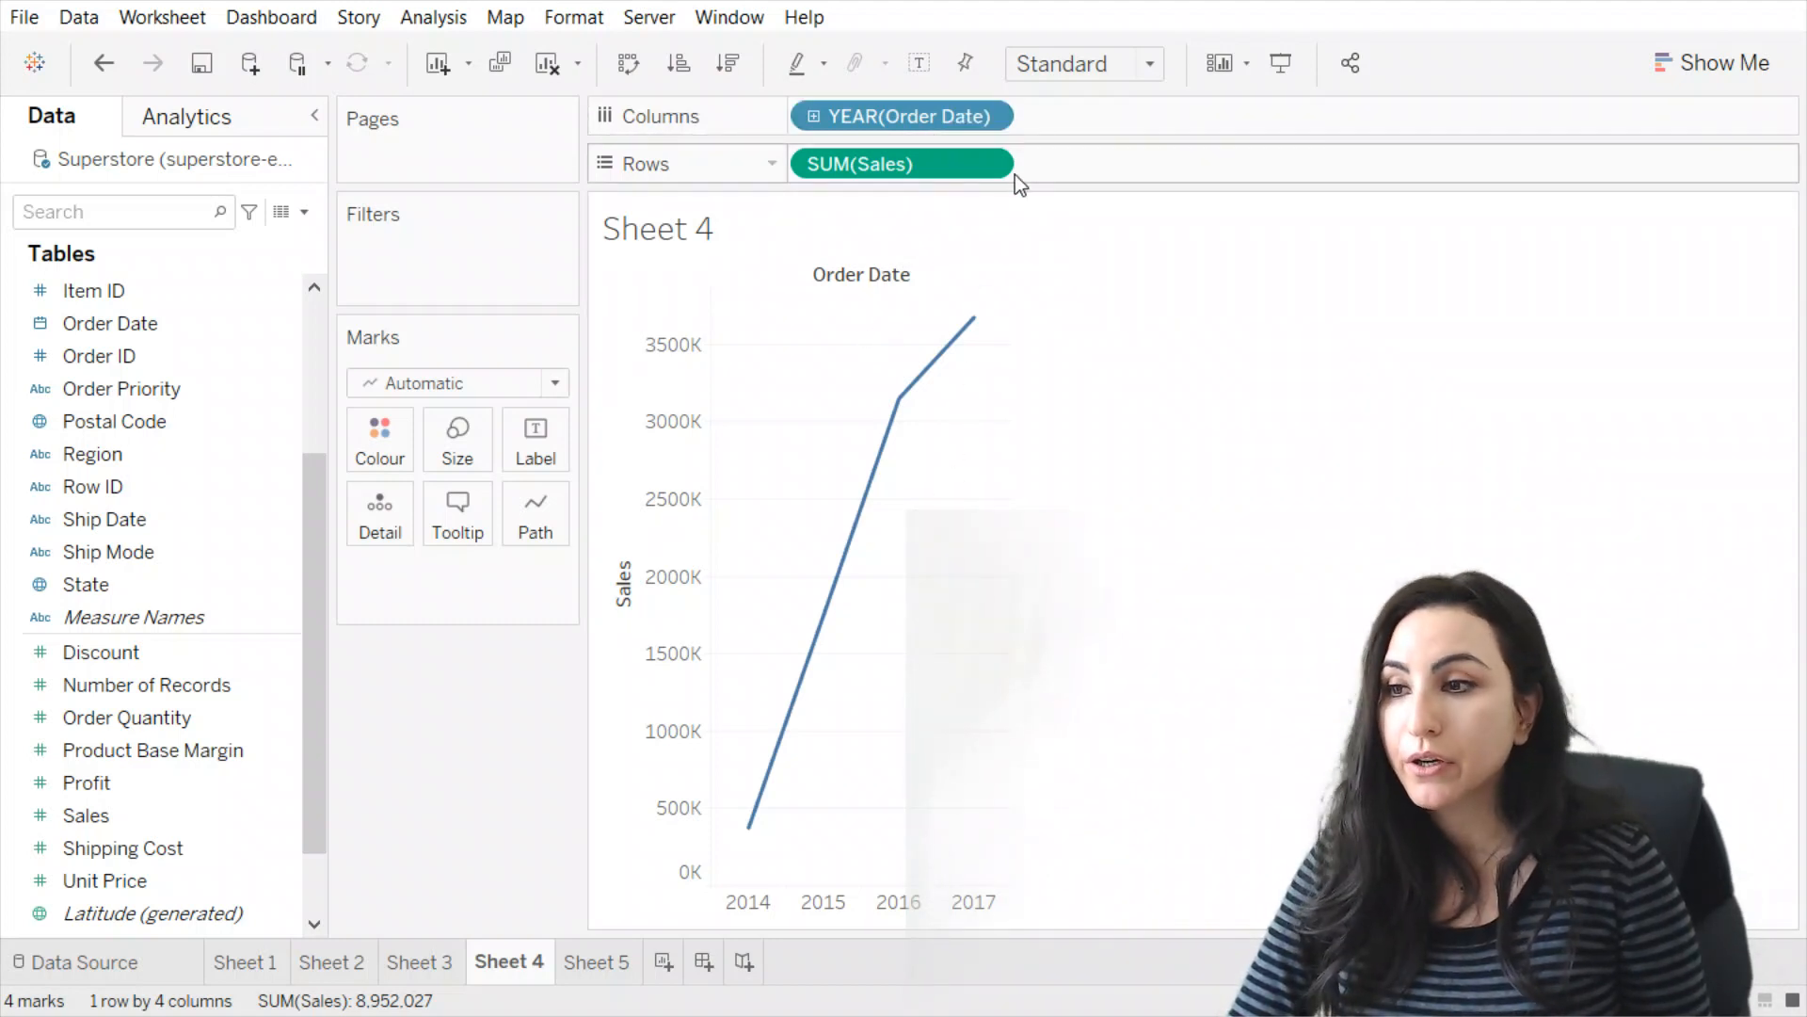
- Try switching Order Date on Columns to the discrete Quarter level, and undo the change
left_click(992, 112)
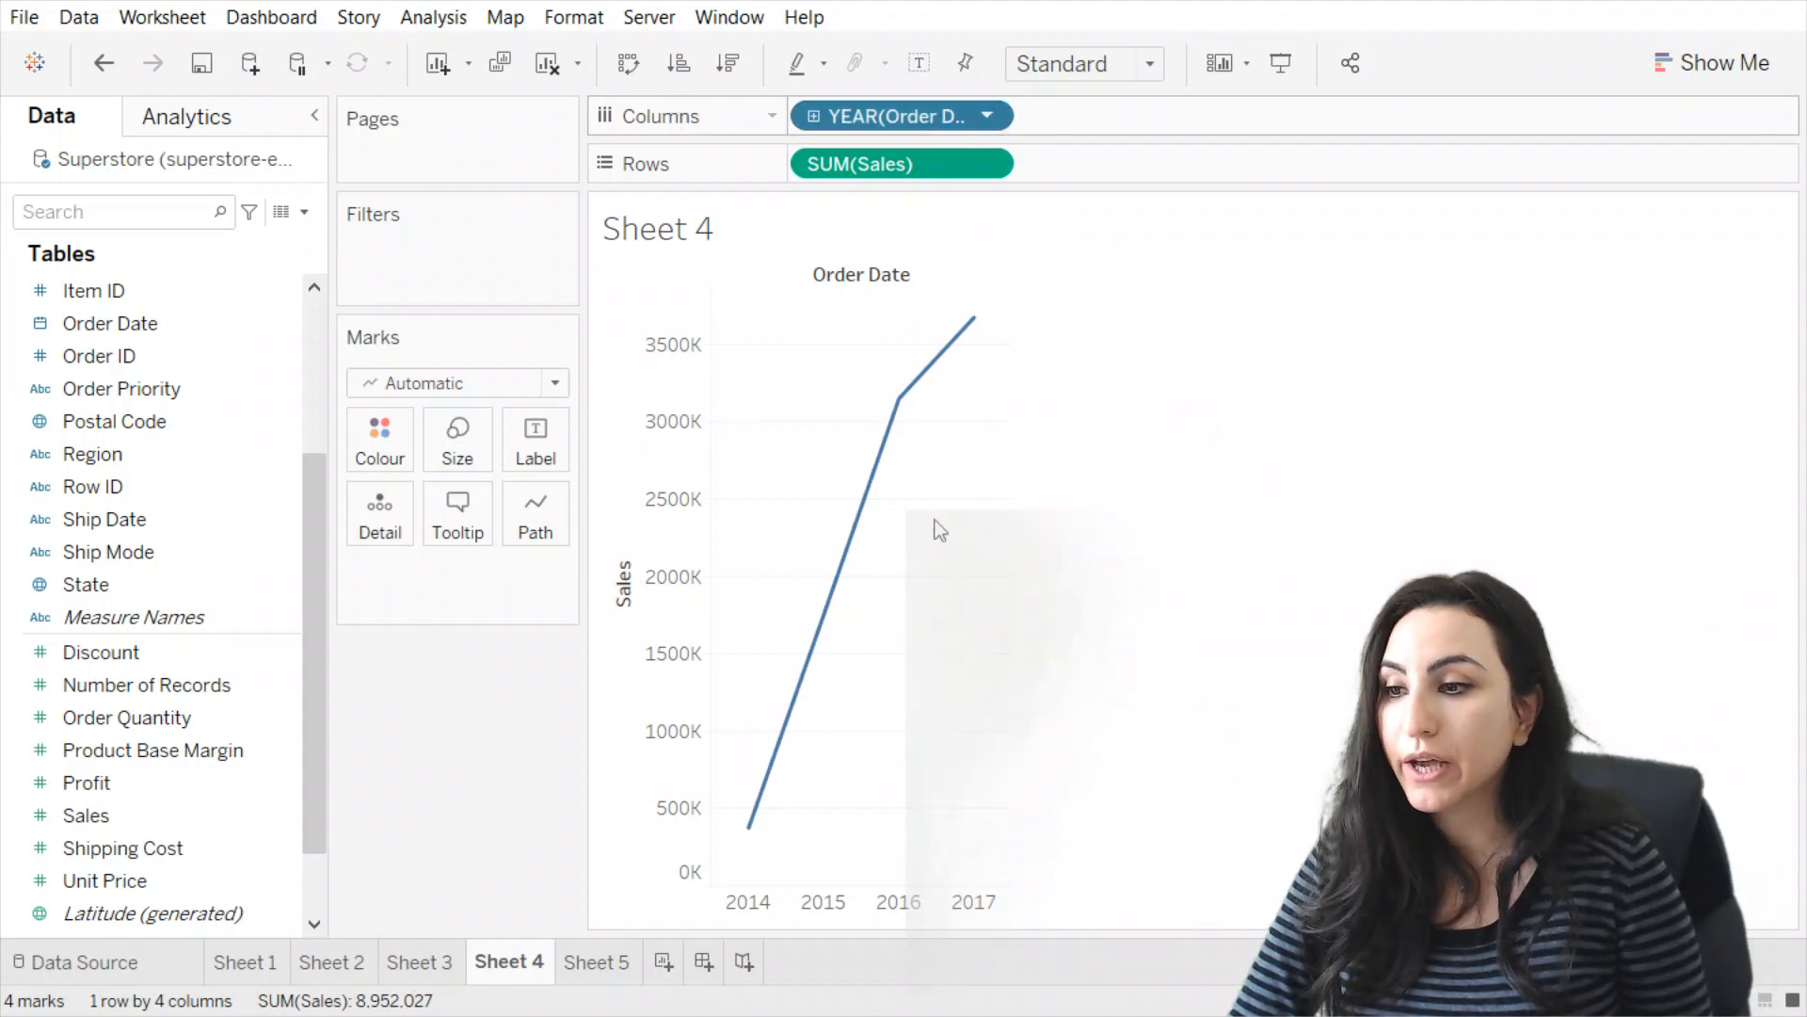
left_click(912, 543)
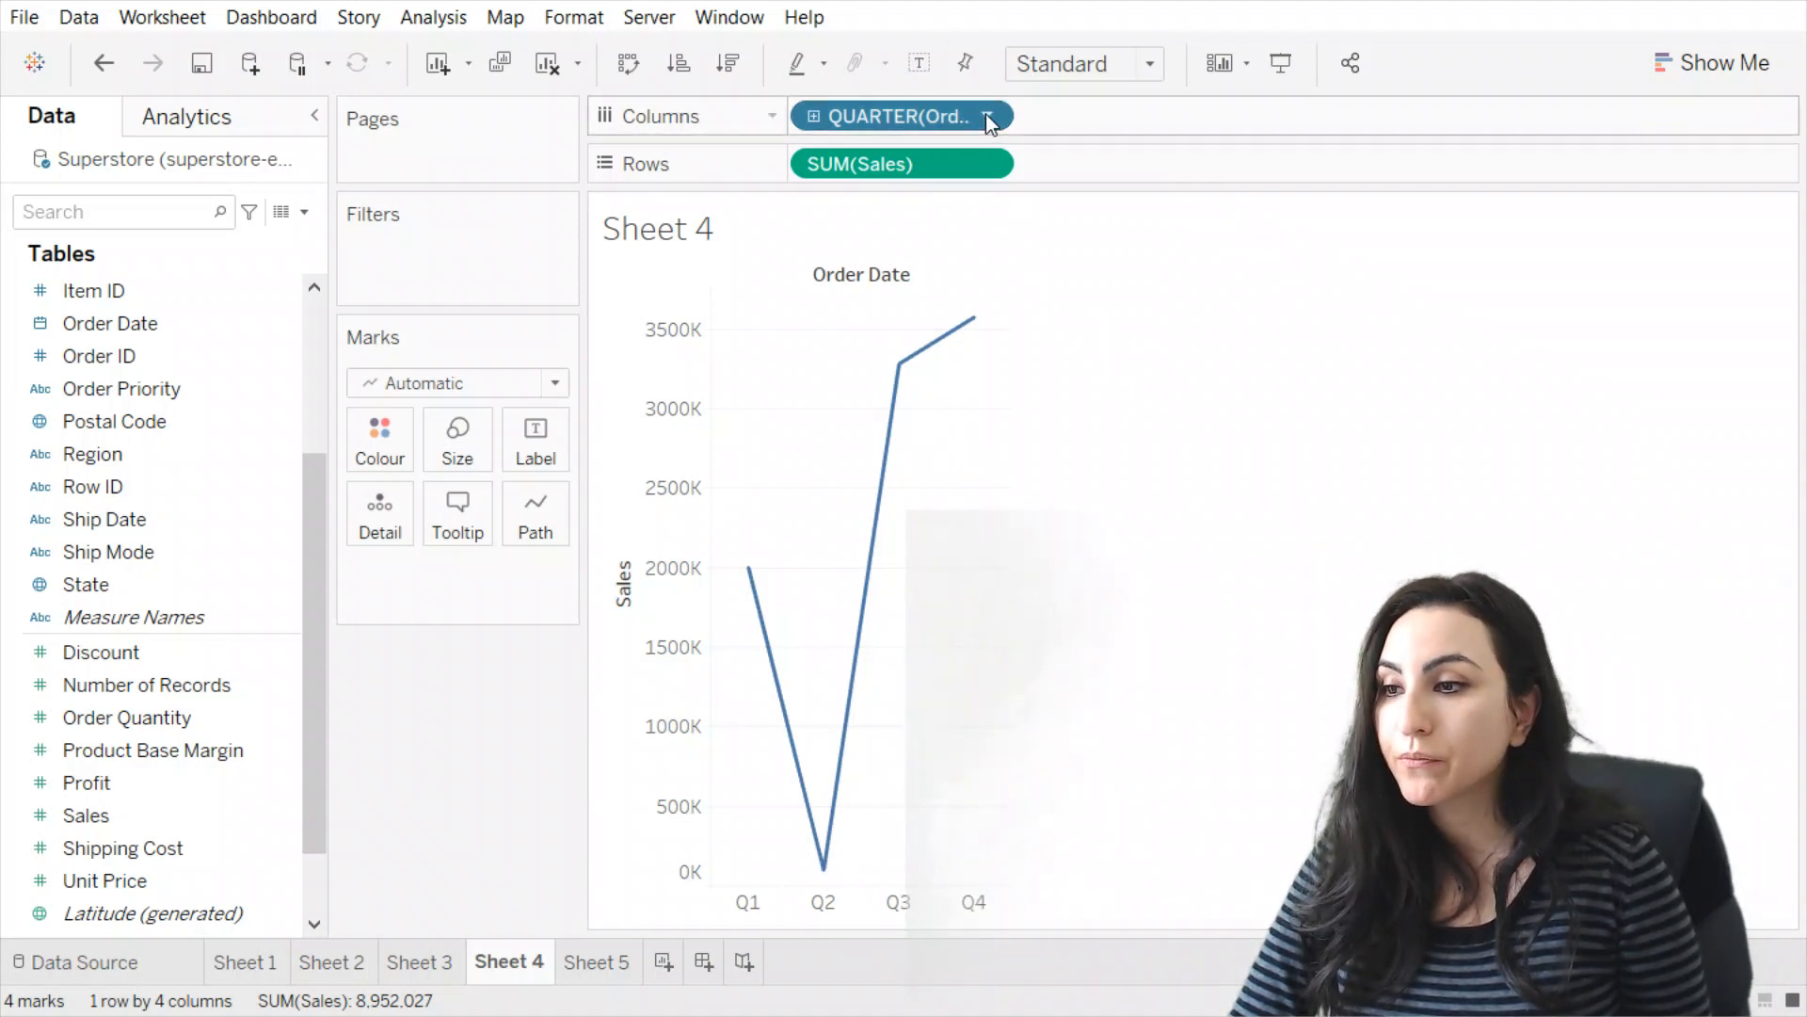
key("ctrl+z")
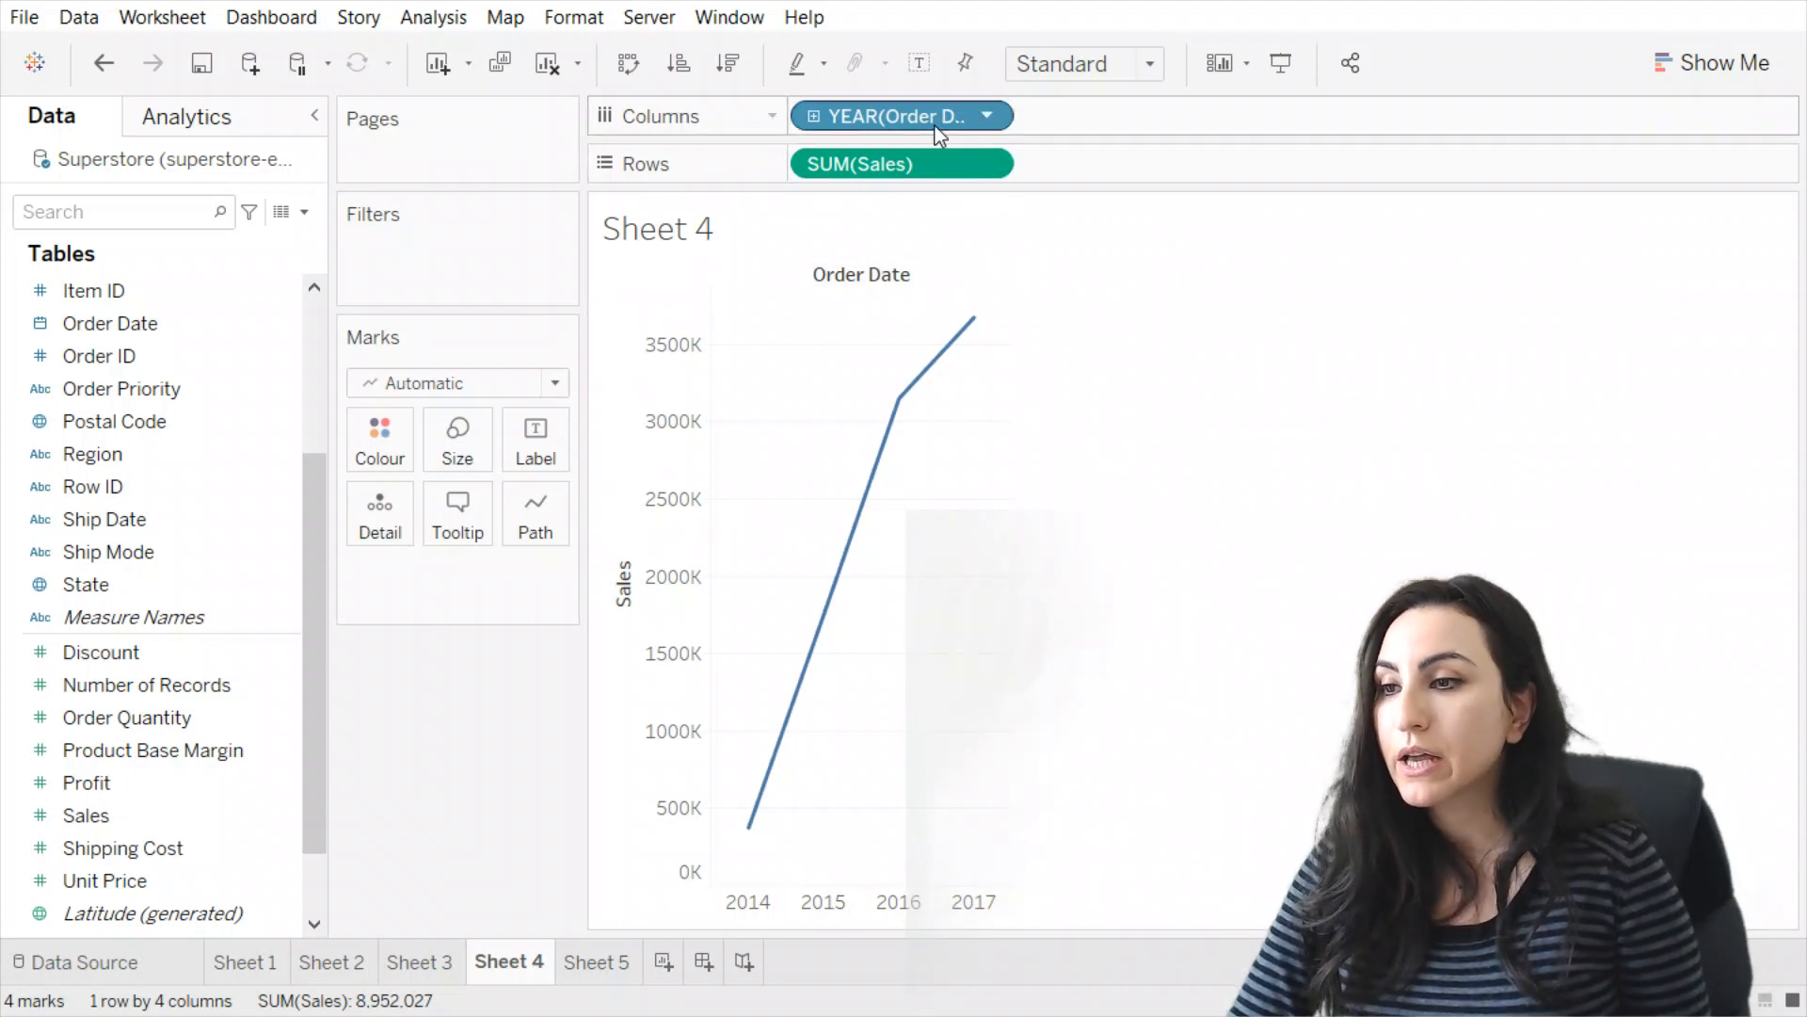
- Try expanding the Order Date year into quarters and removing the year from Columns, and revert to the year view
left_click(814, 118)
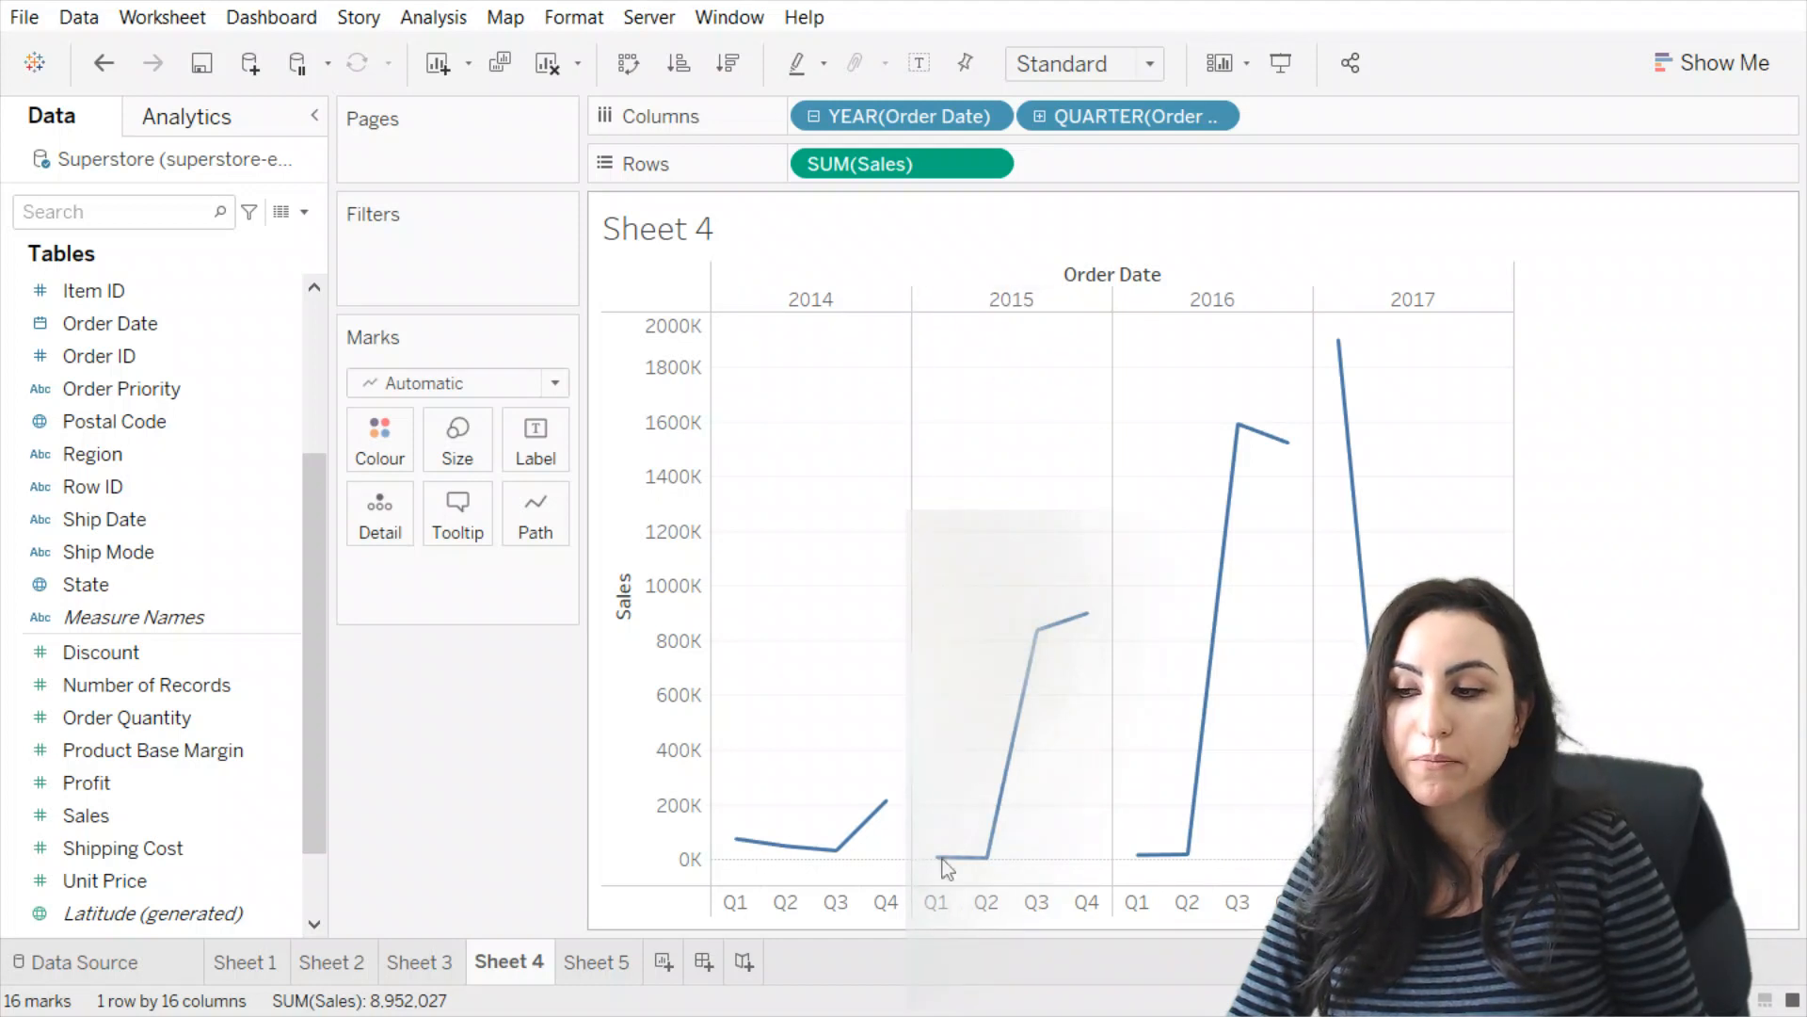
left_click_drag(880, 115, 1560, 239)
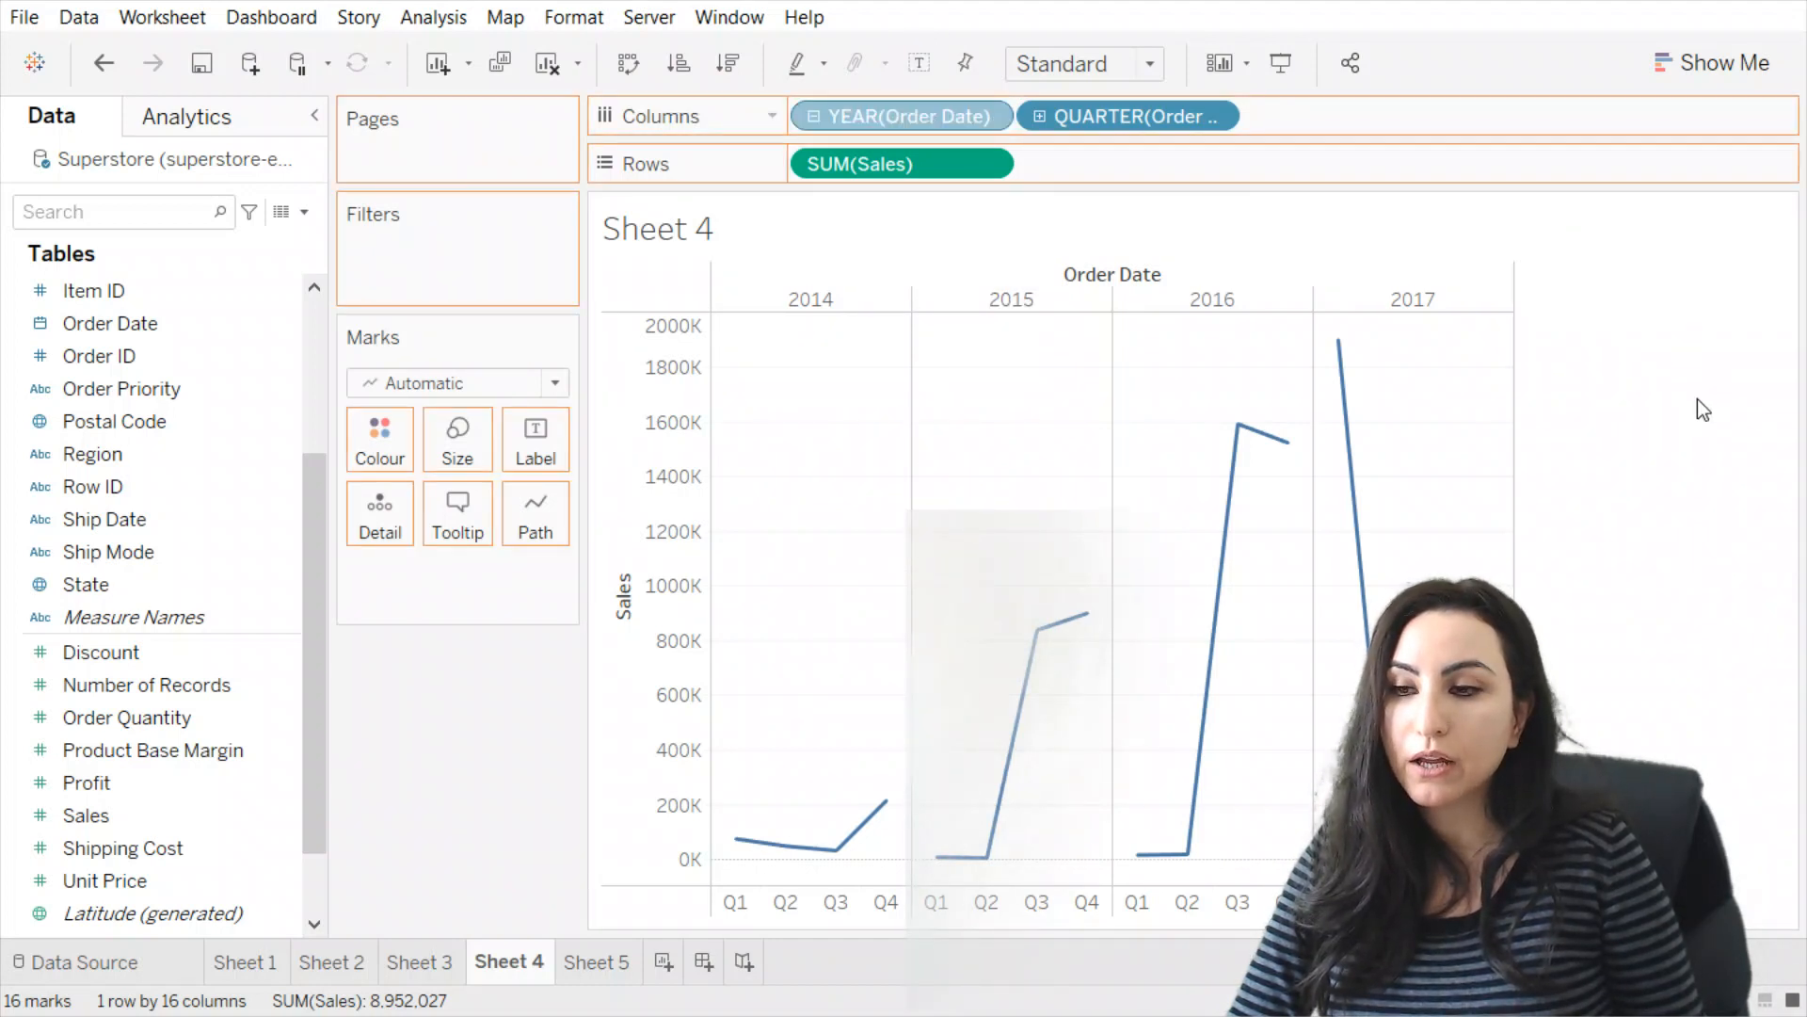
left_click_drag(1705, 409, 1562, 392)
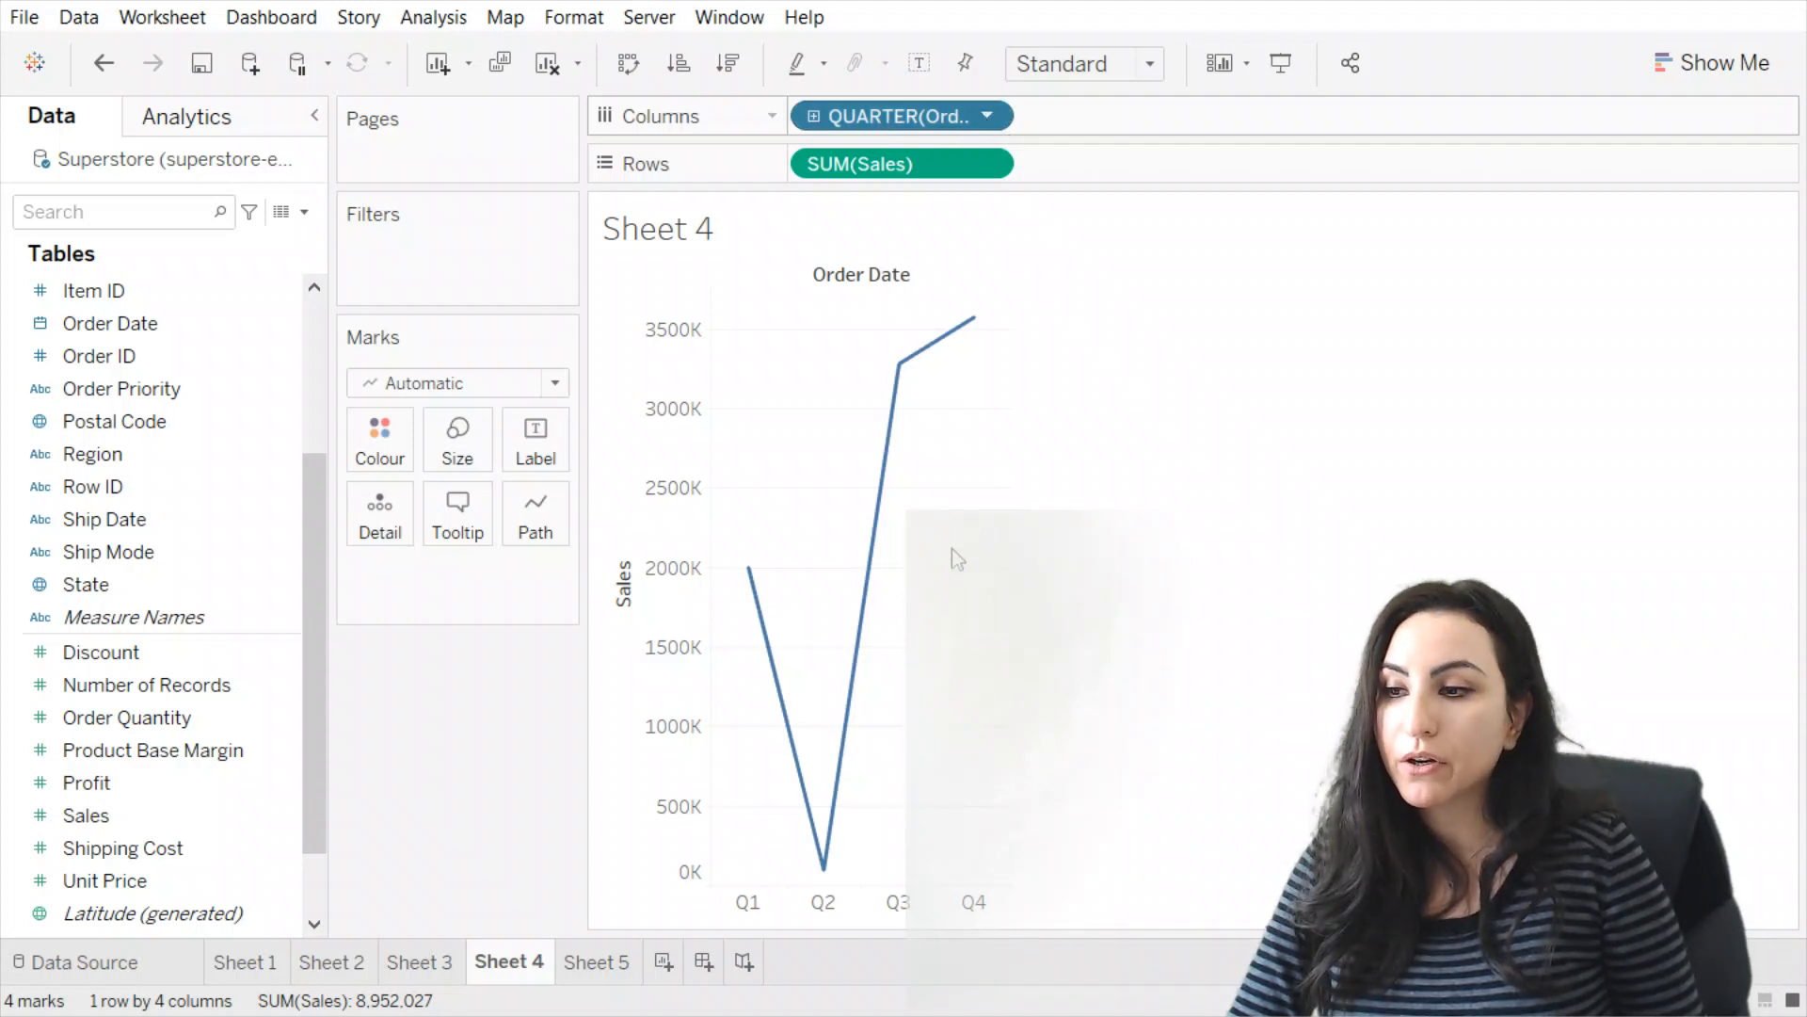
left_click(936, 516)
key("ctrl+z")
key("ctrl+z")
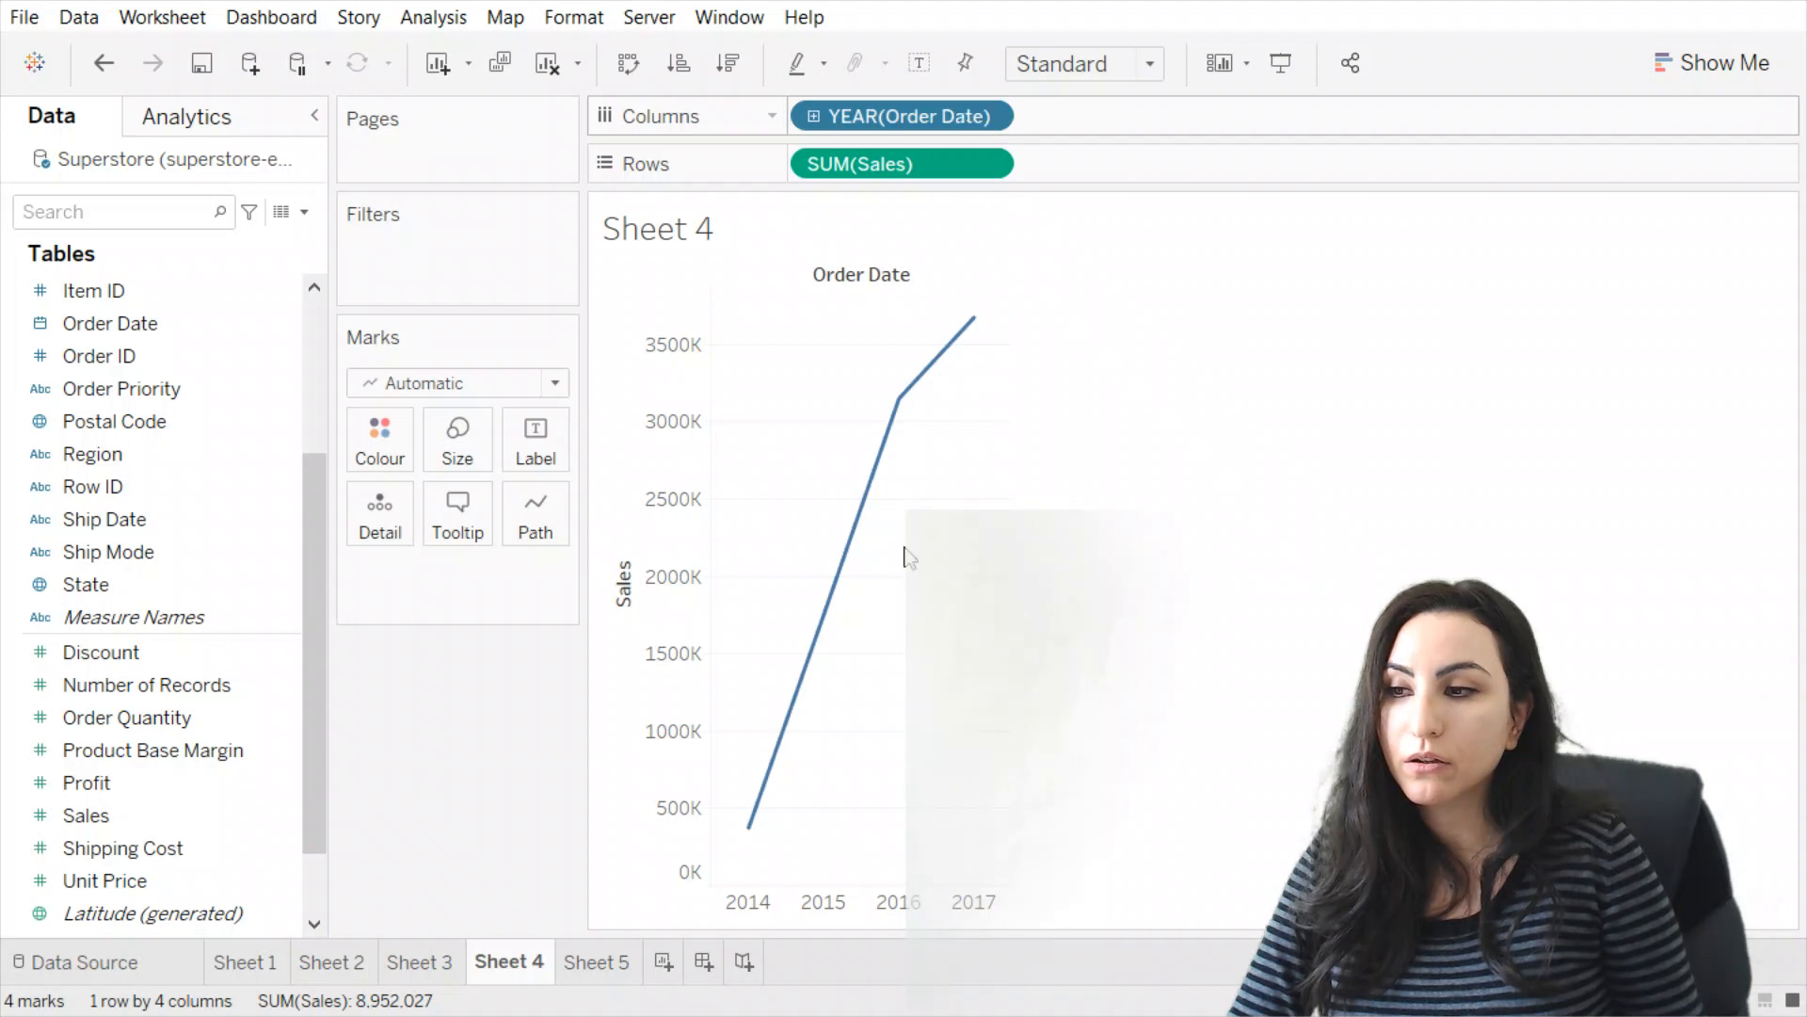
key("ctrl+y")
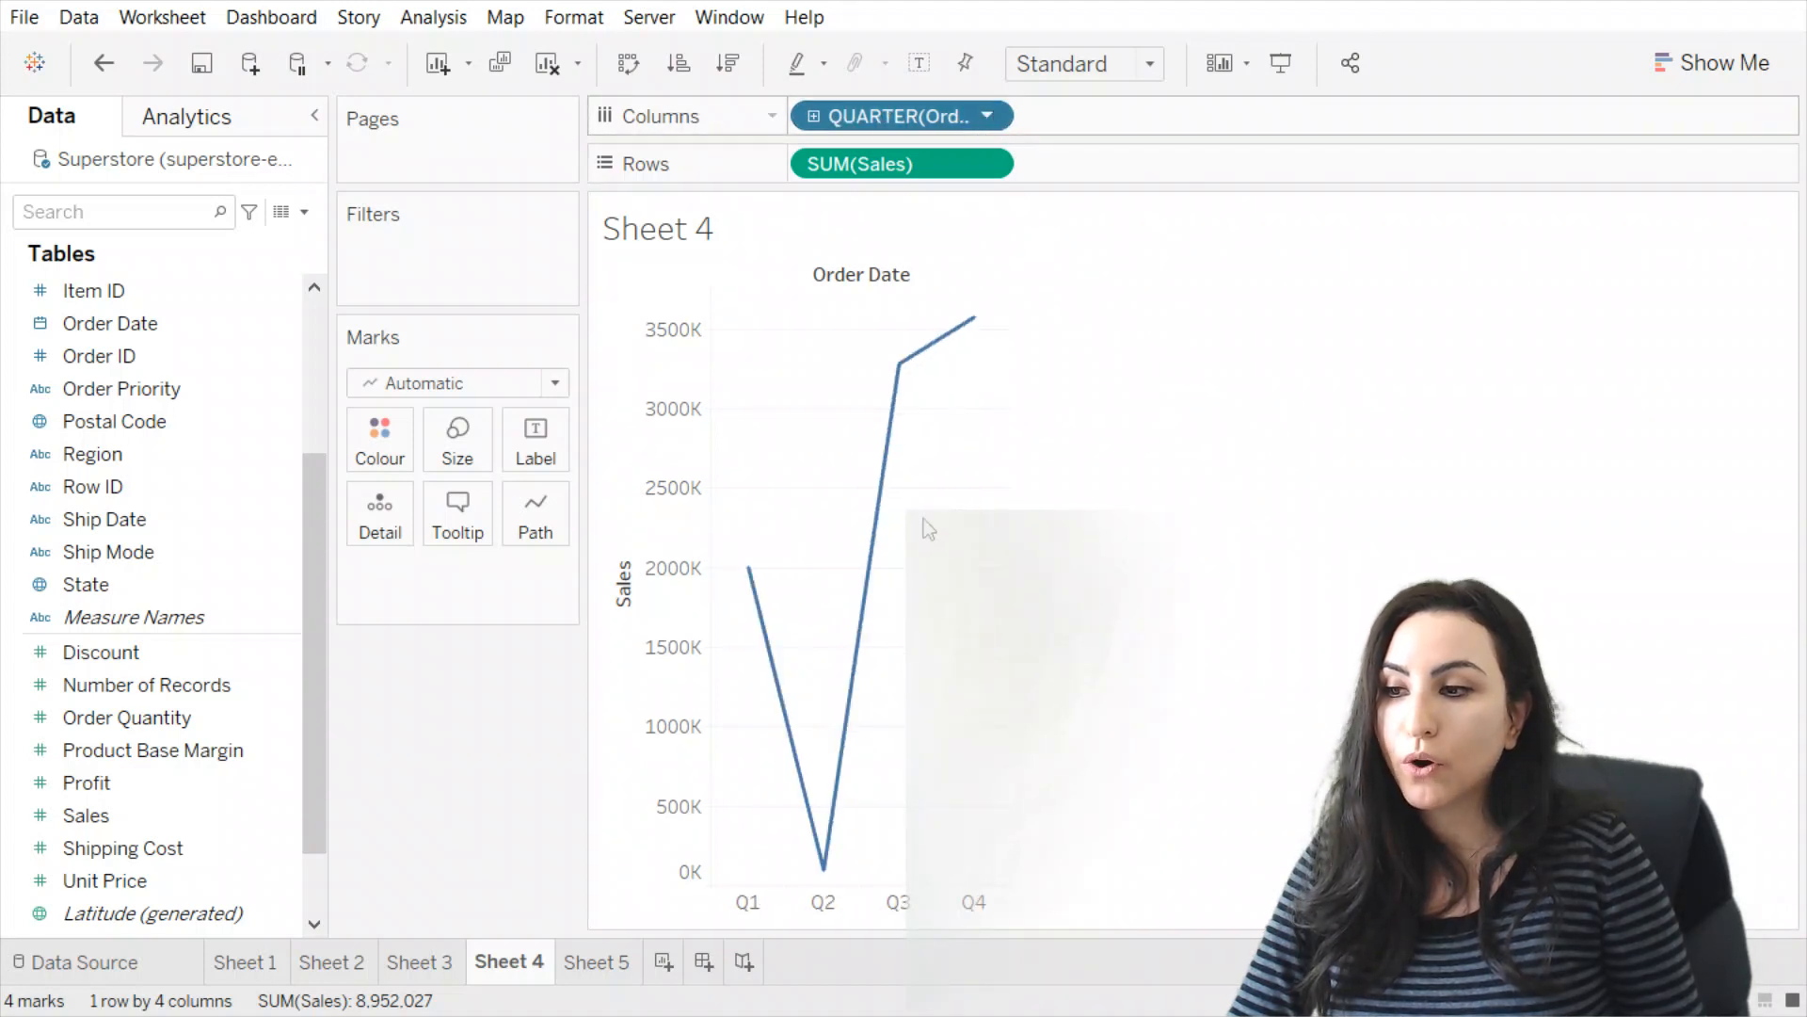
key("ctrl+z")
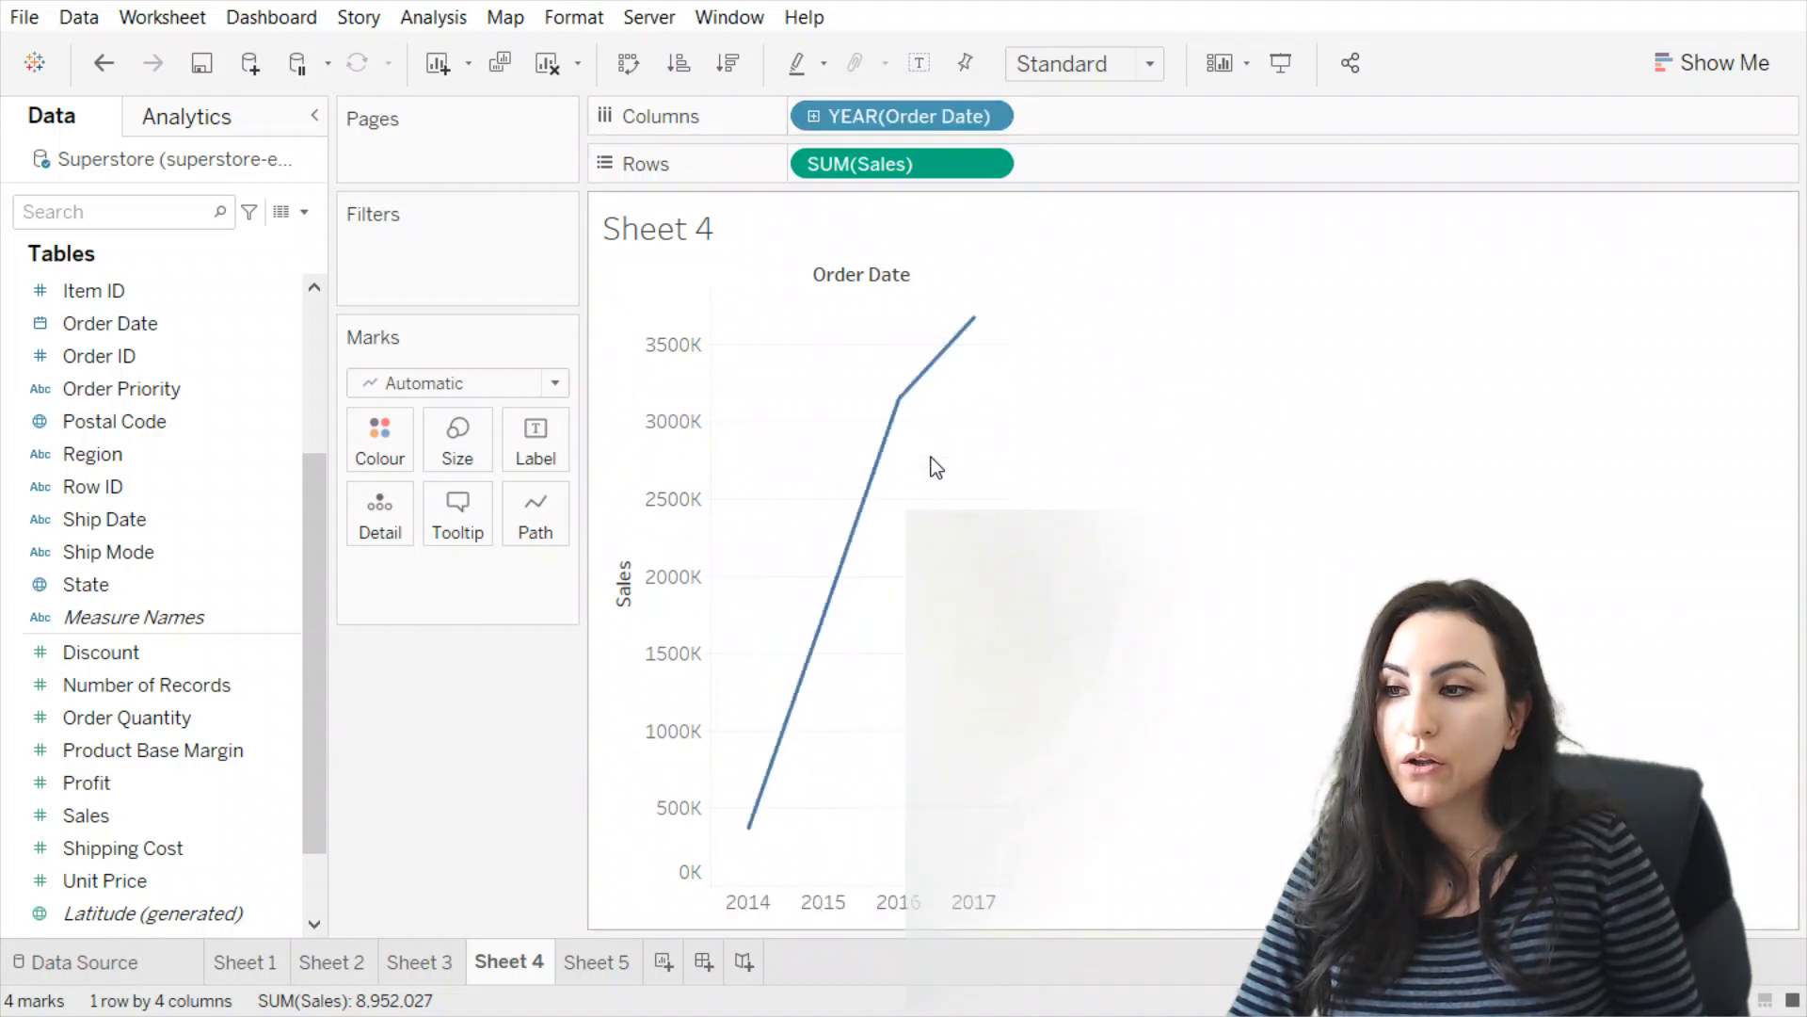
- Drill Order Date on Columns down to quarters and remove the year level, leaving only the quarter
double_click(910, 122)
left_click(1168, 113)
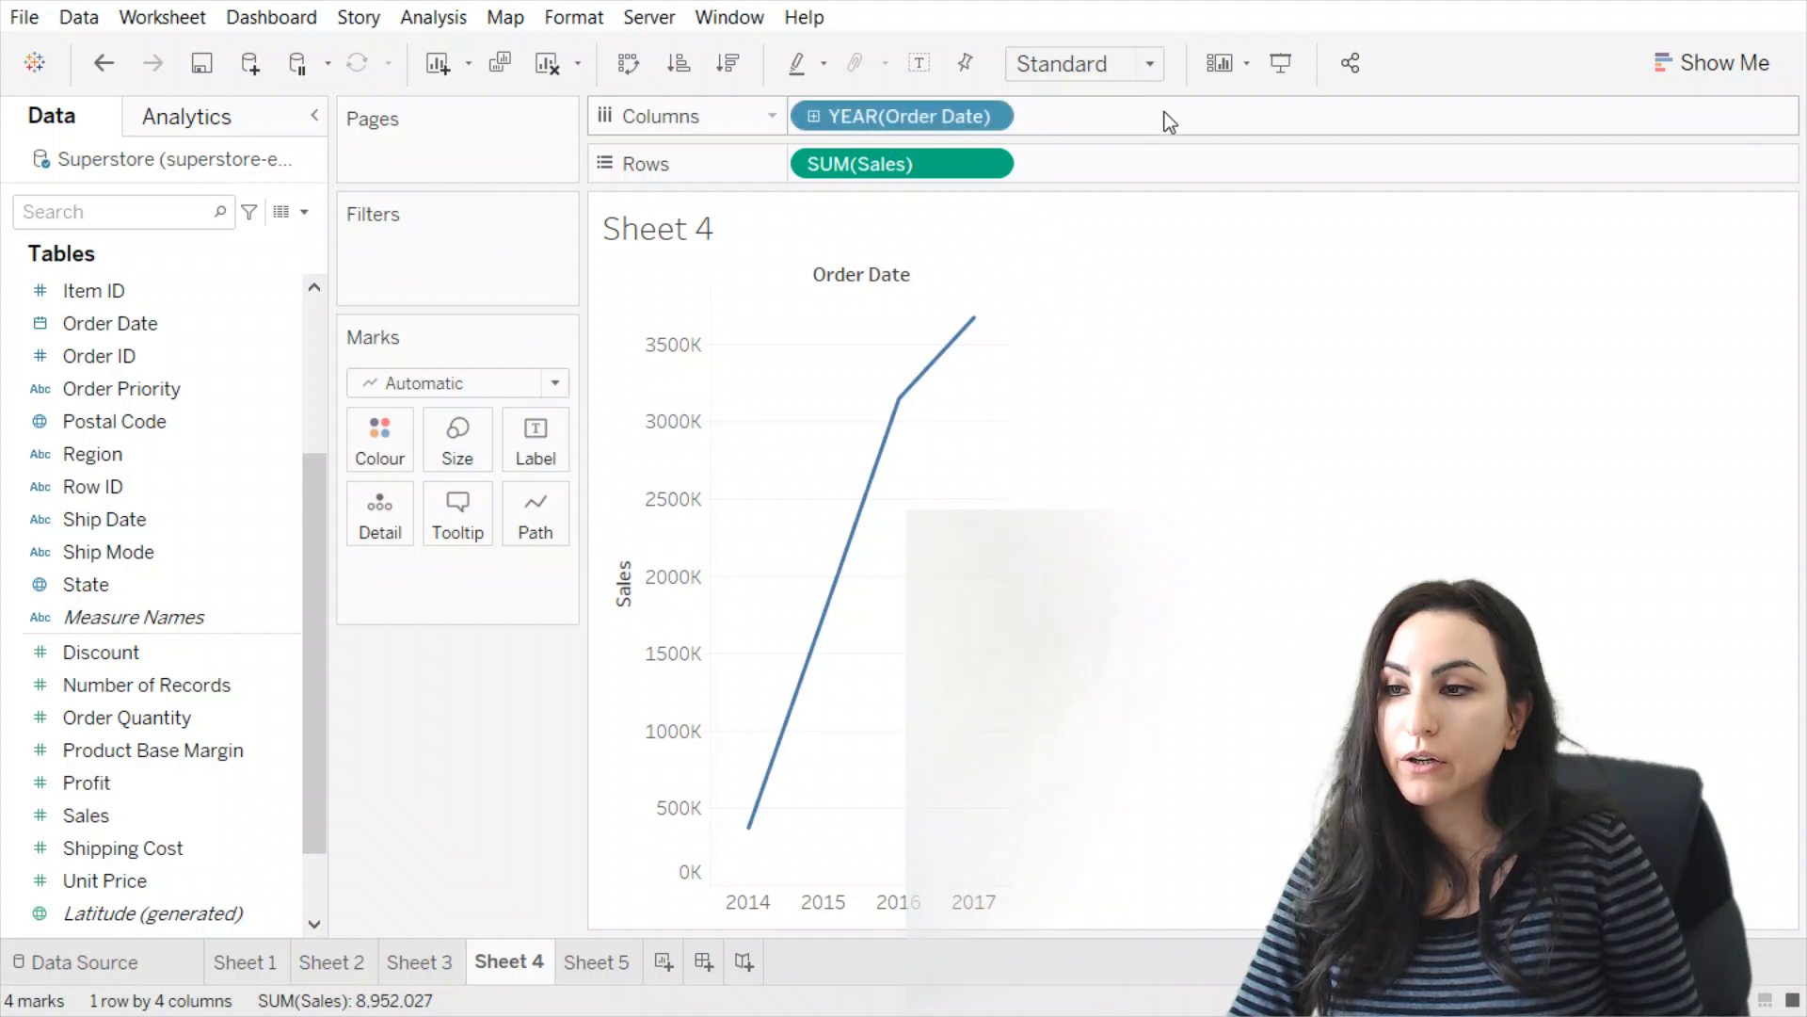
left_click(815, 115)
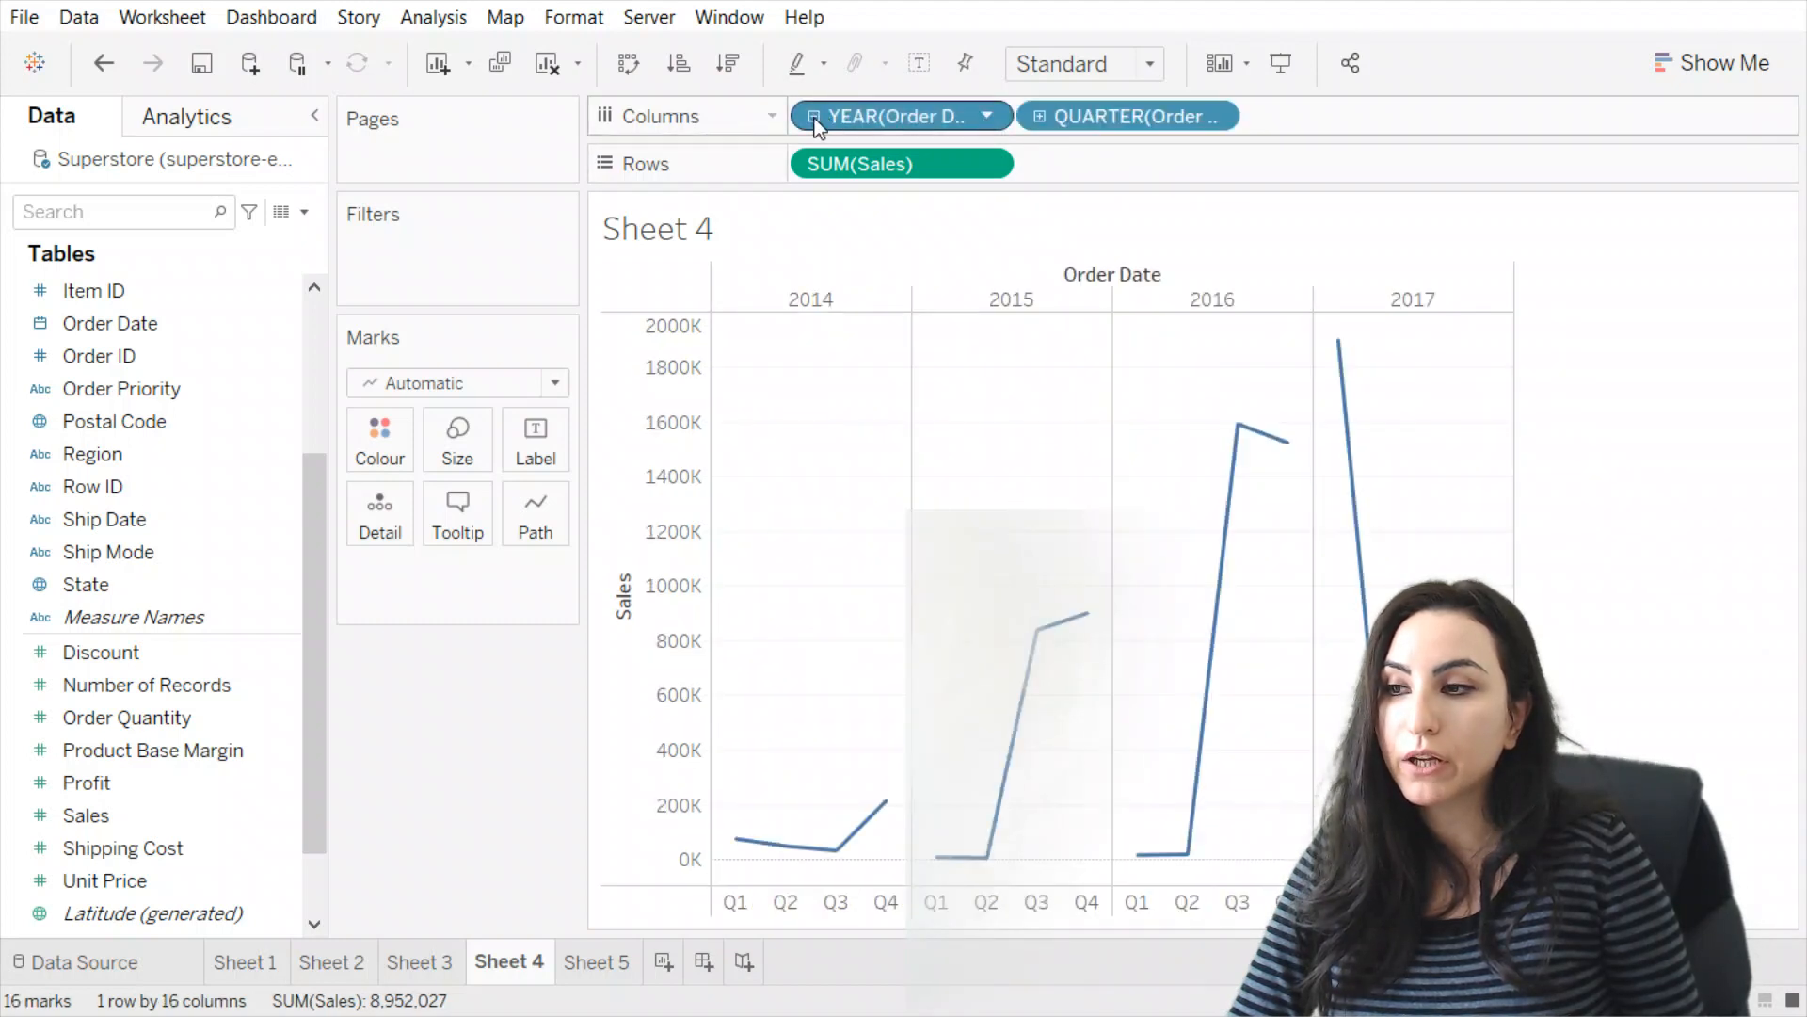
left_click_drag(927, 111, 1689, 480)
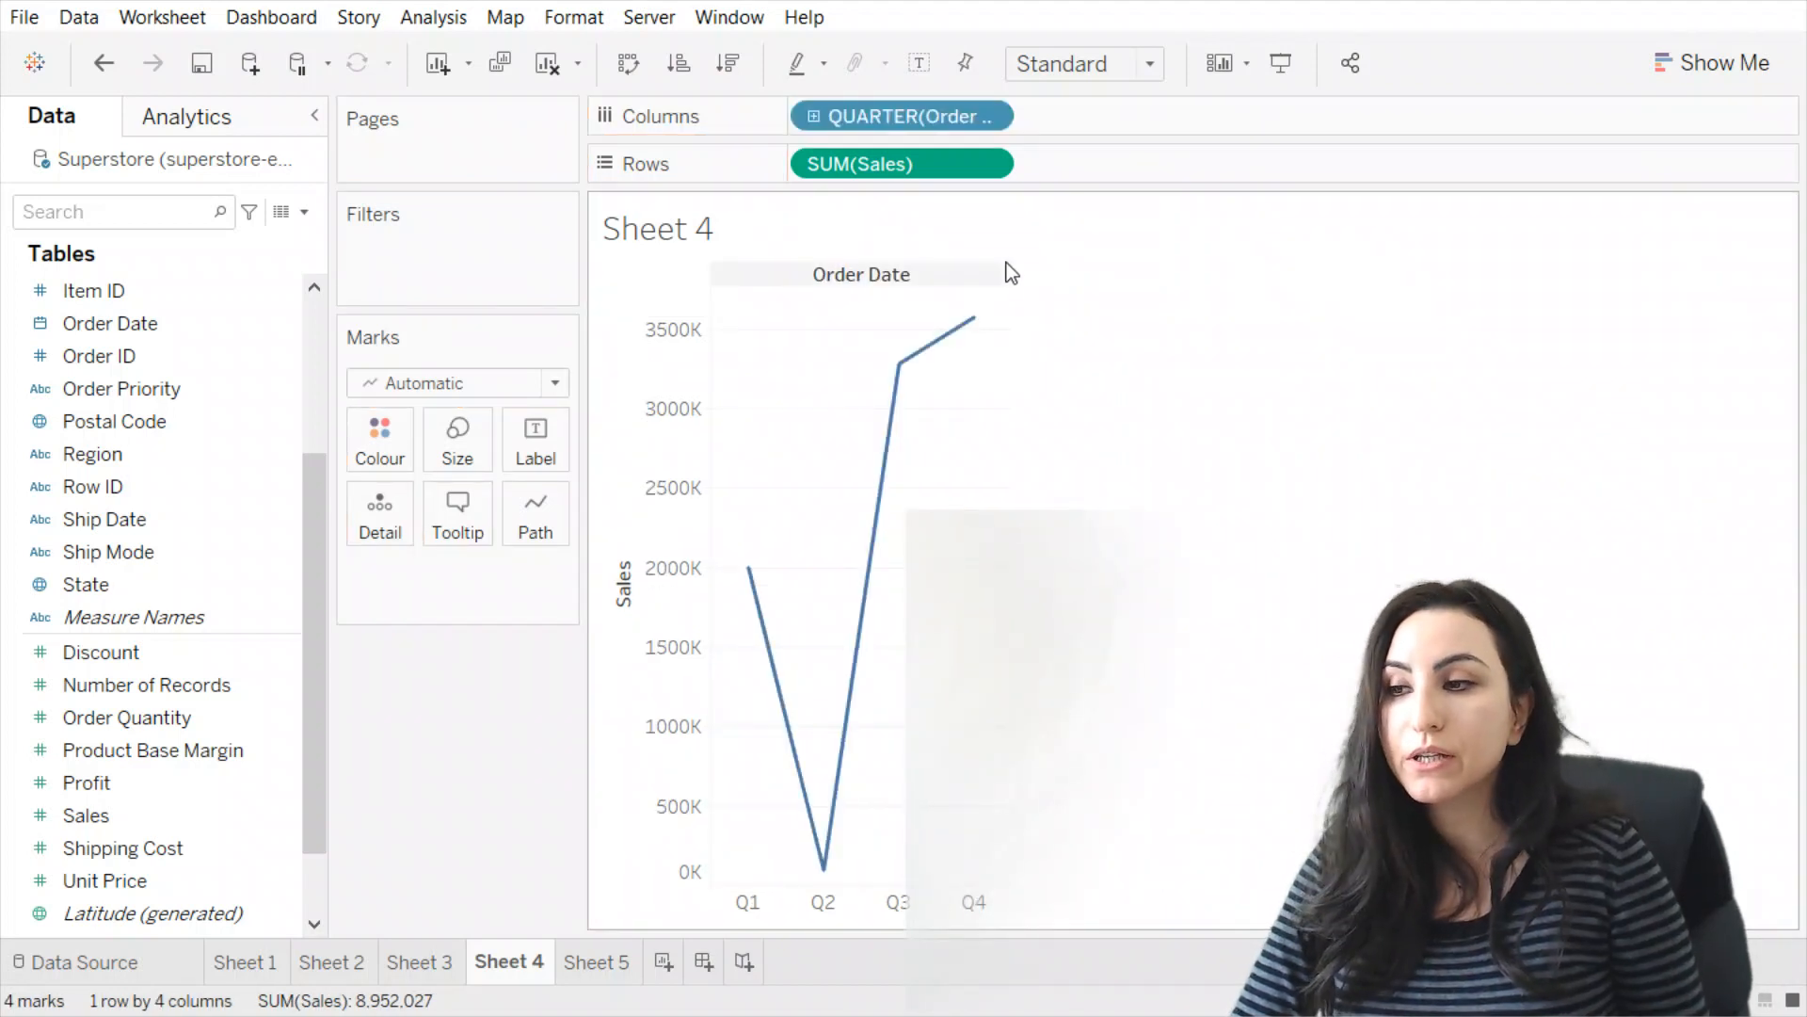
- Change the title of Sheet 4 to "Q4 ) Quarterly sales over the past three years?"
double_click(688, 226)
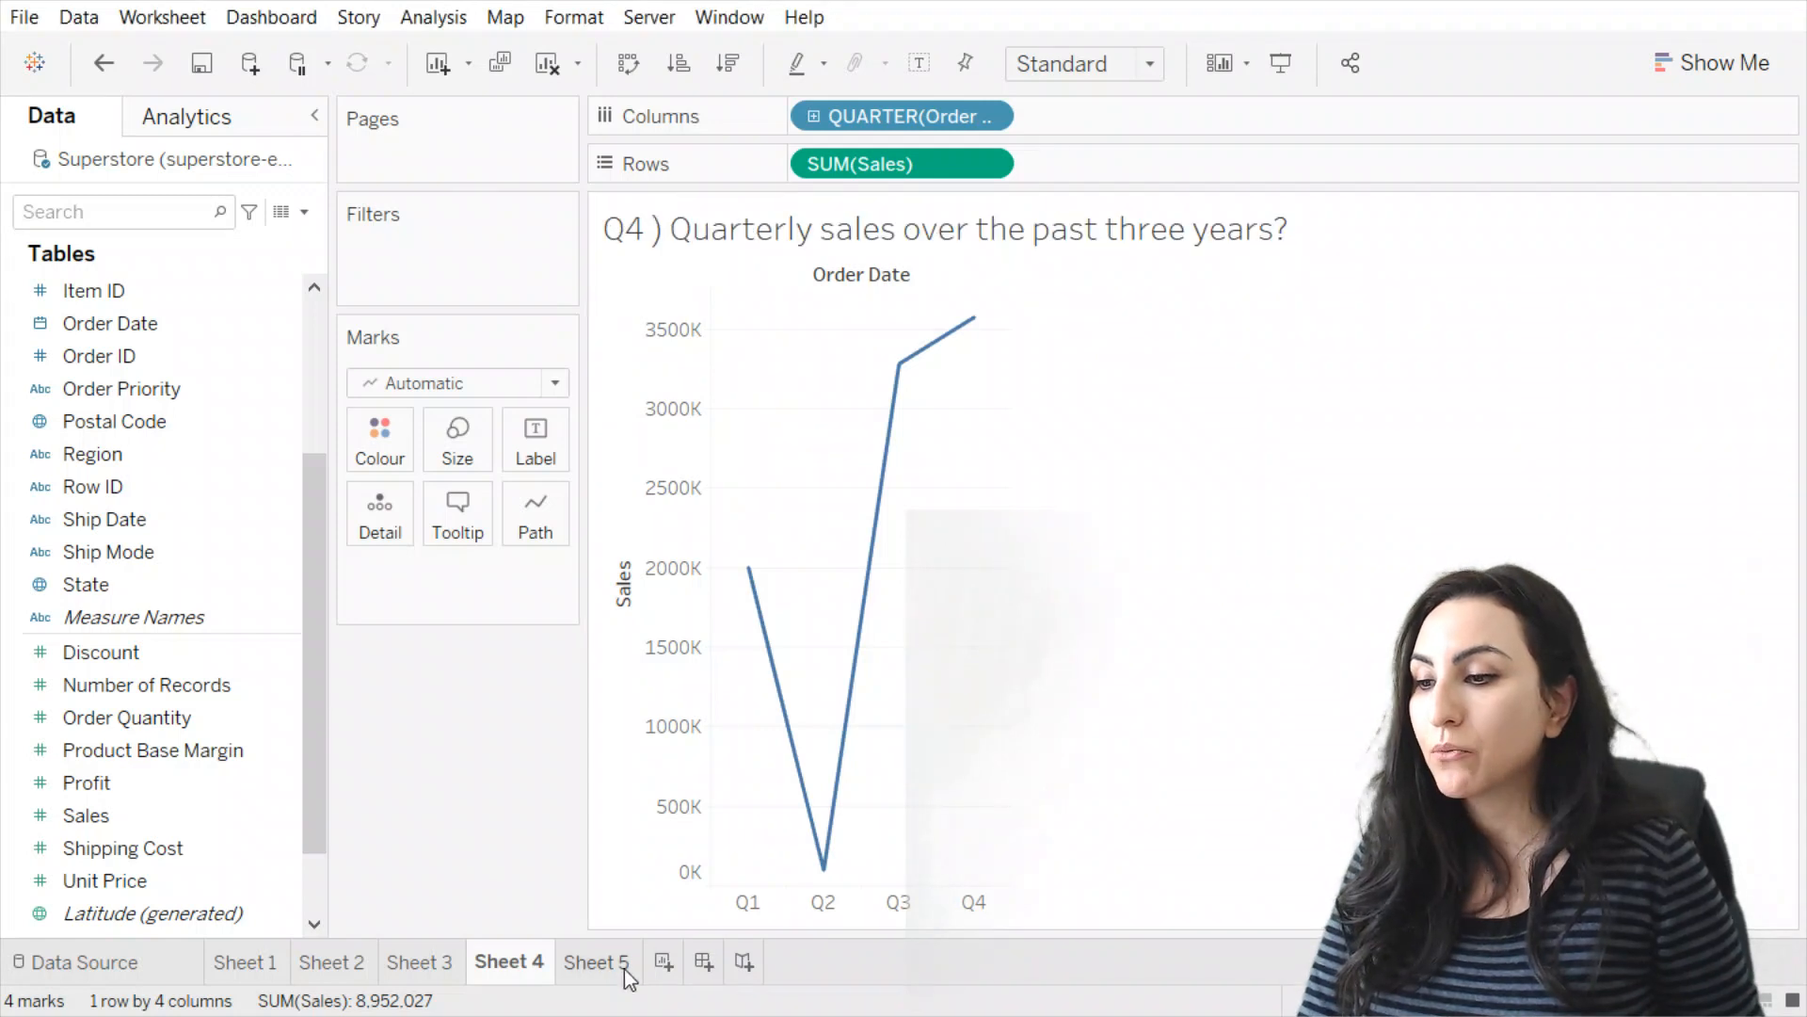
- Place Order Date on Columns of Sheet 5 as a continuous quarter, charting sales for each quarter of every year
left_click(617, 967)
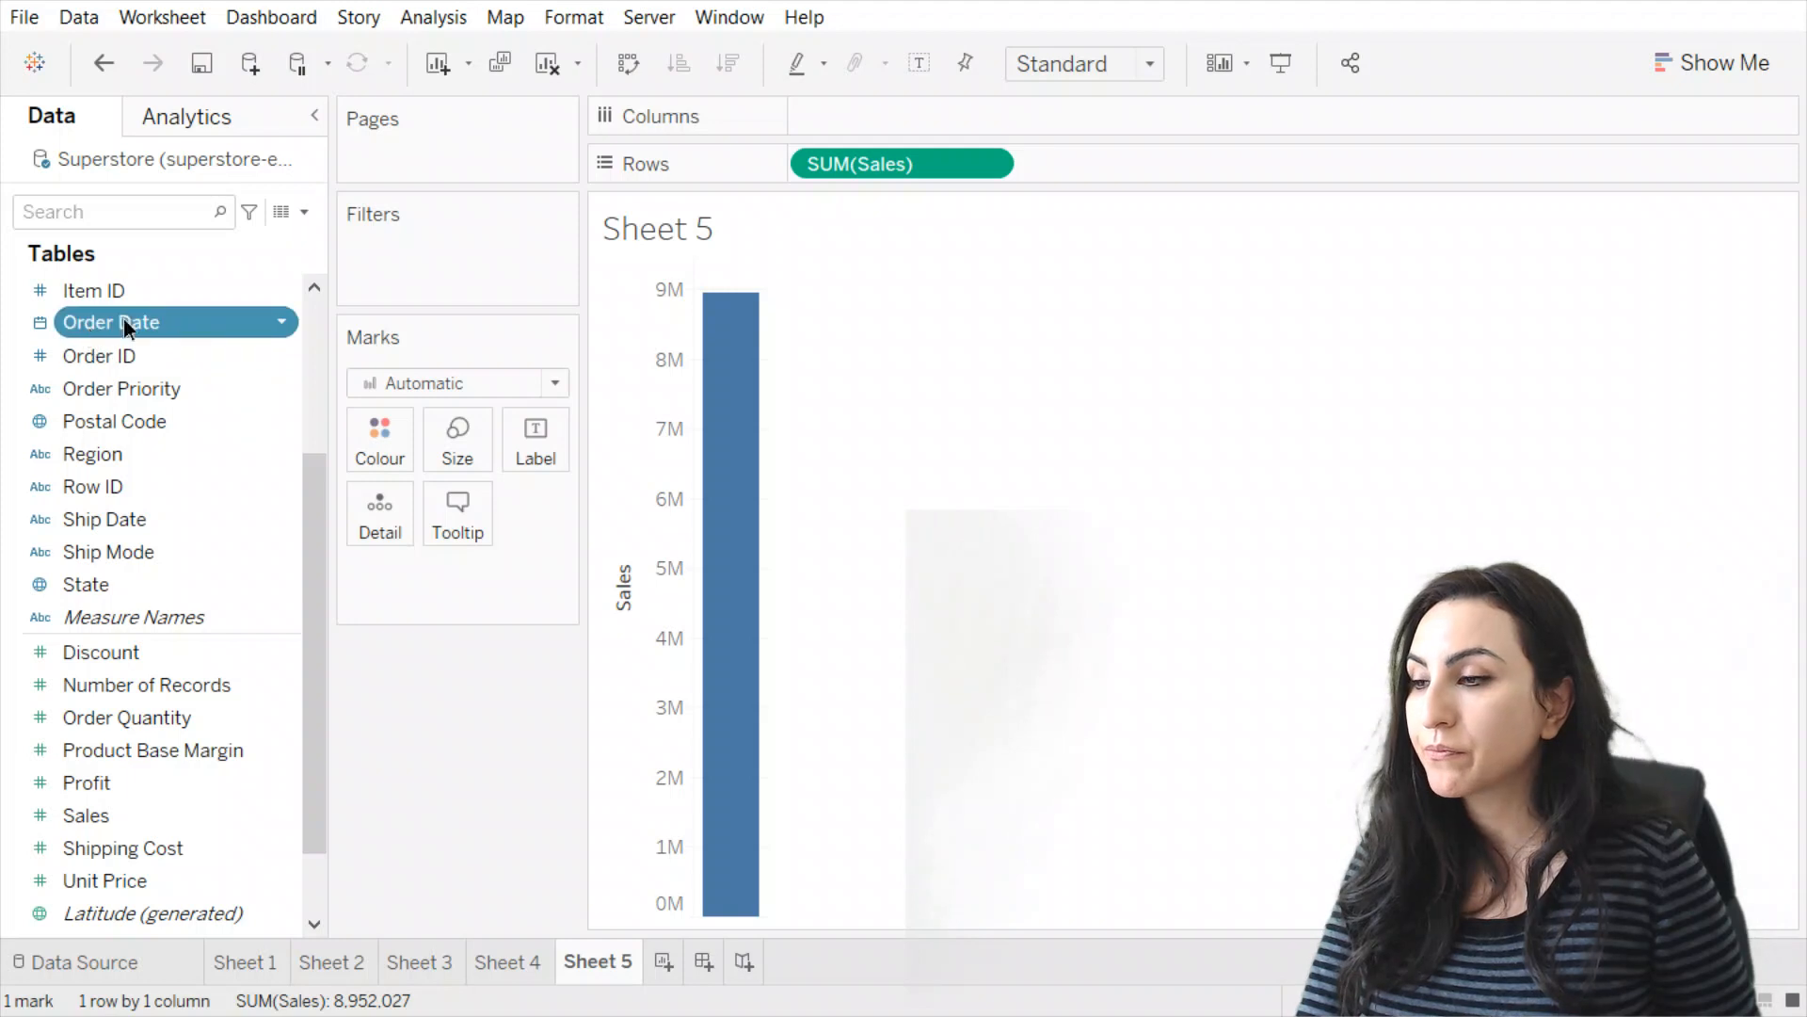
left_click_drag(123, 317, 859, 118)
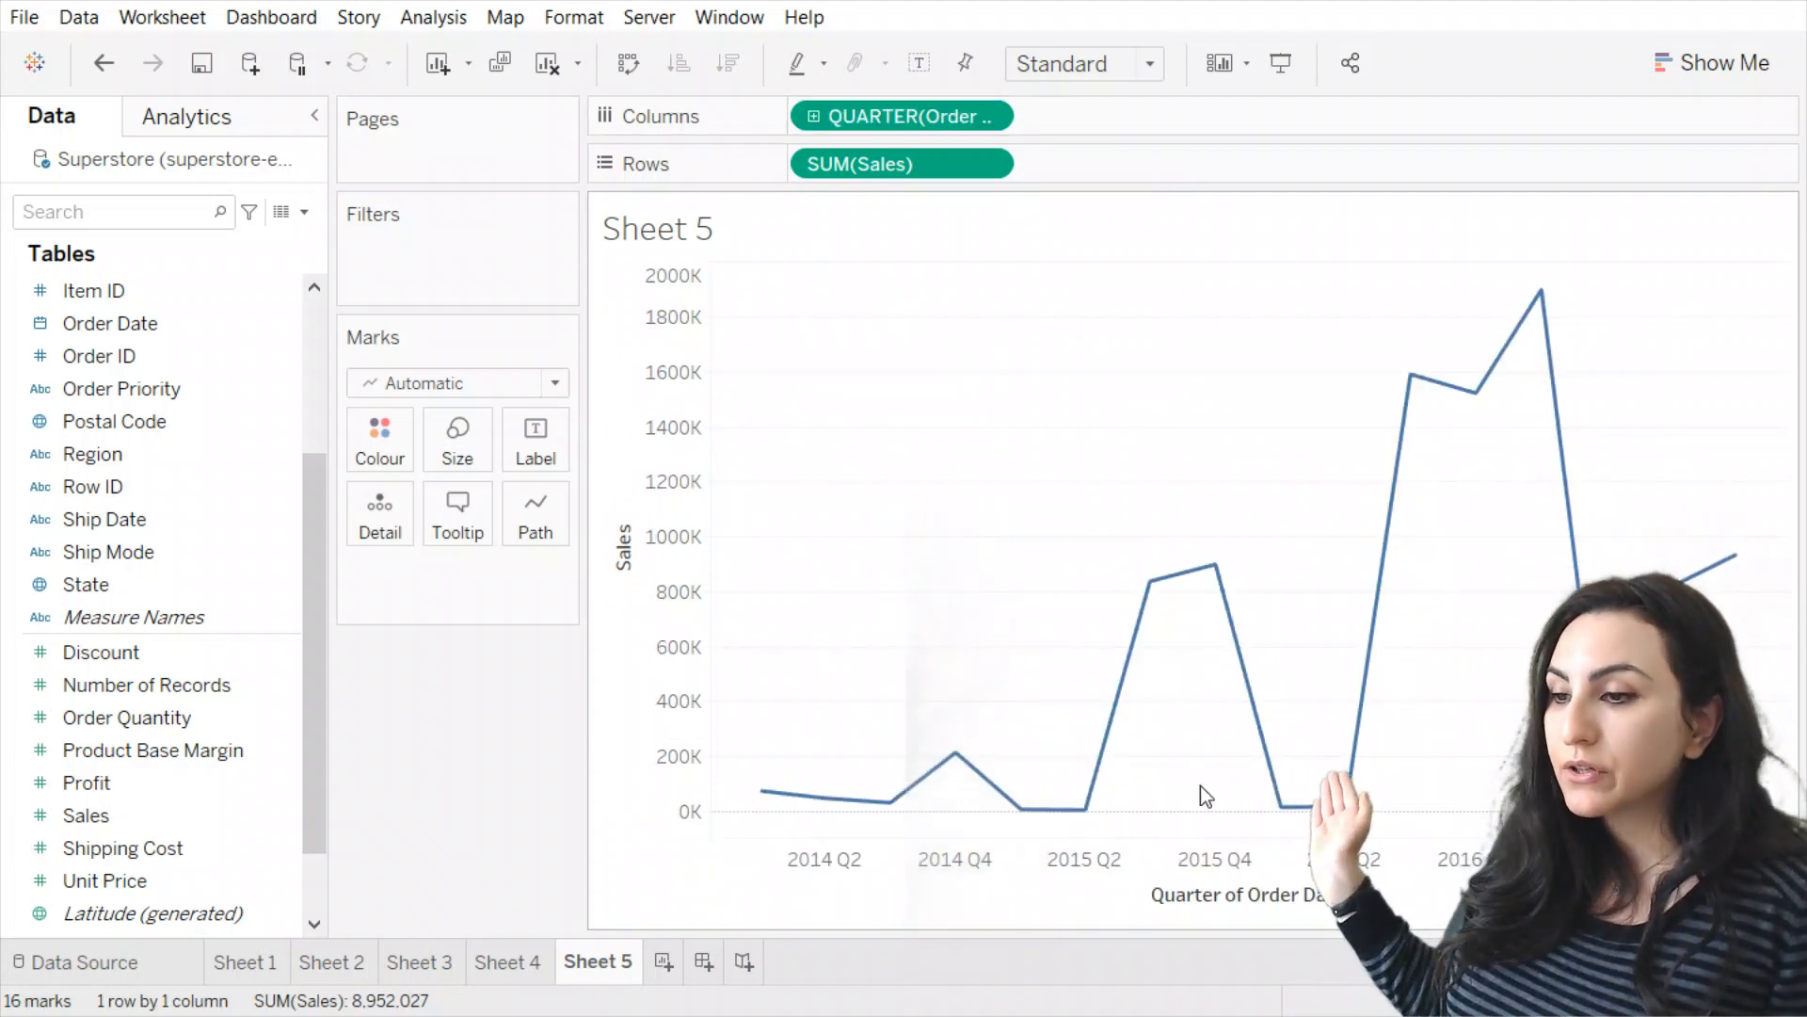
mouse_move(762, 794)
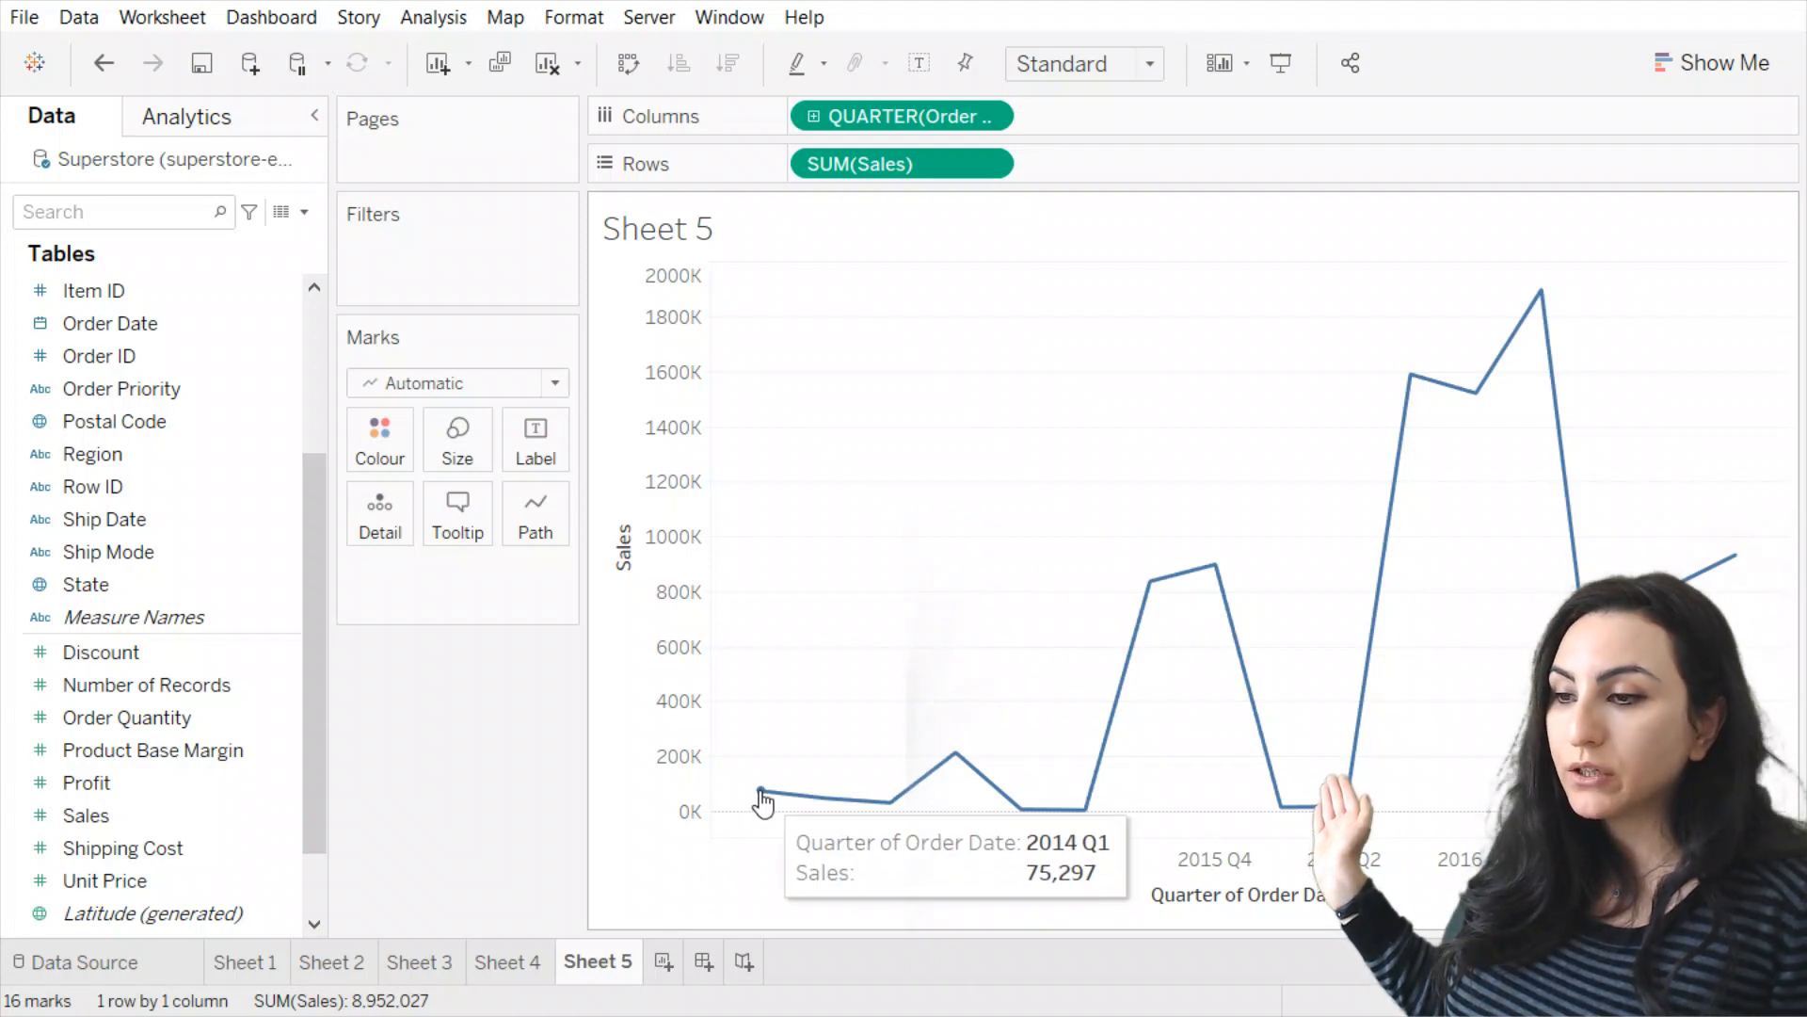
mouse_move(884, 806)
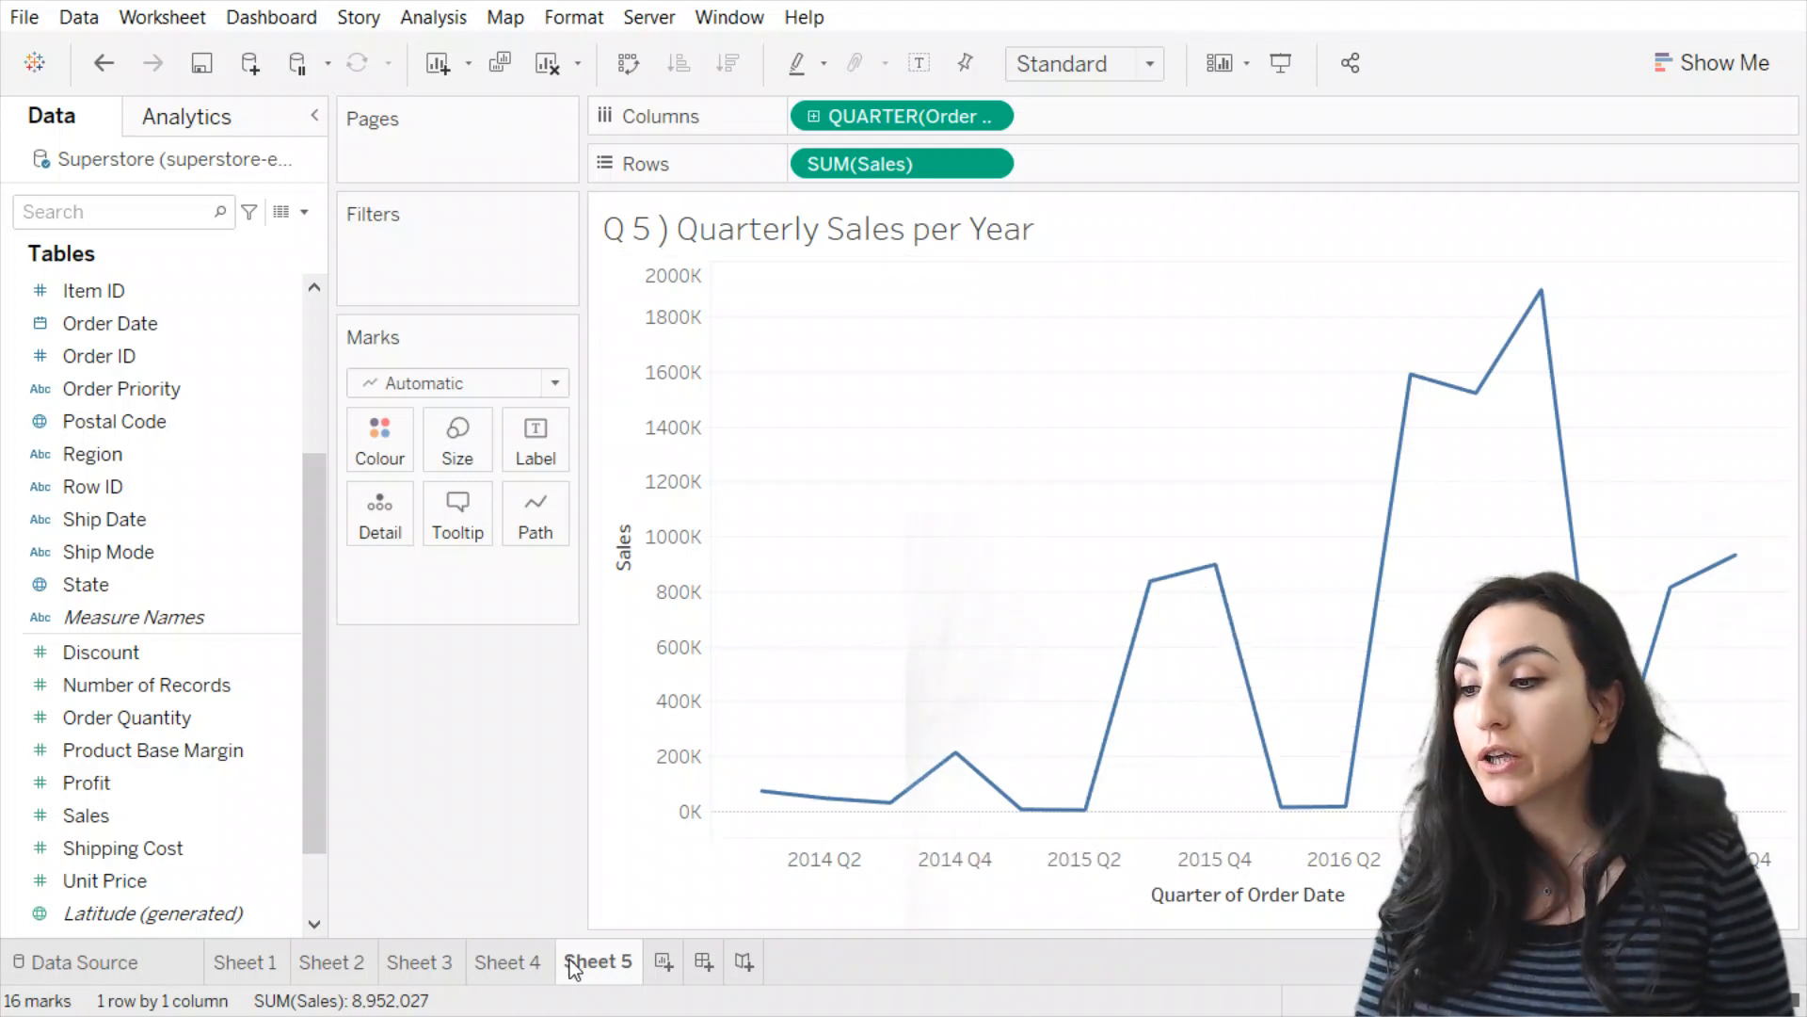
- Compare the discrete quarterly sales chart on Sheet 4 with the continuous quarterly chart on Sheet 5
left_click(524, 964)
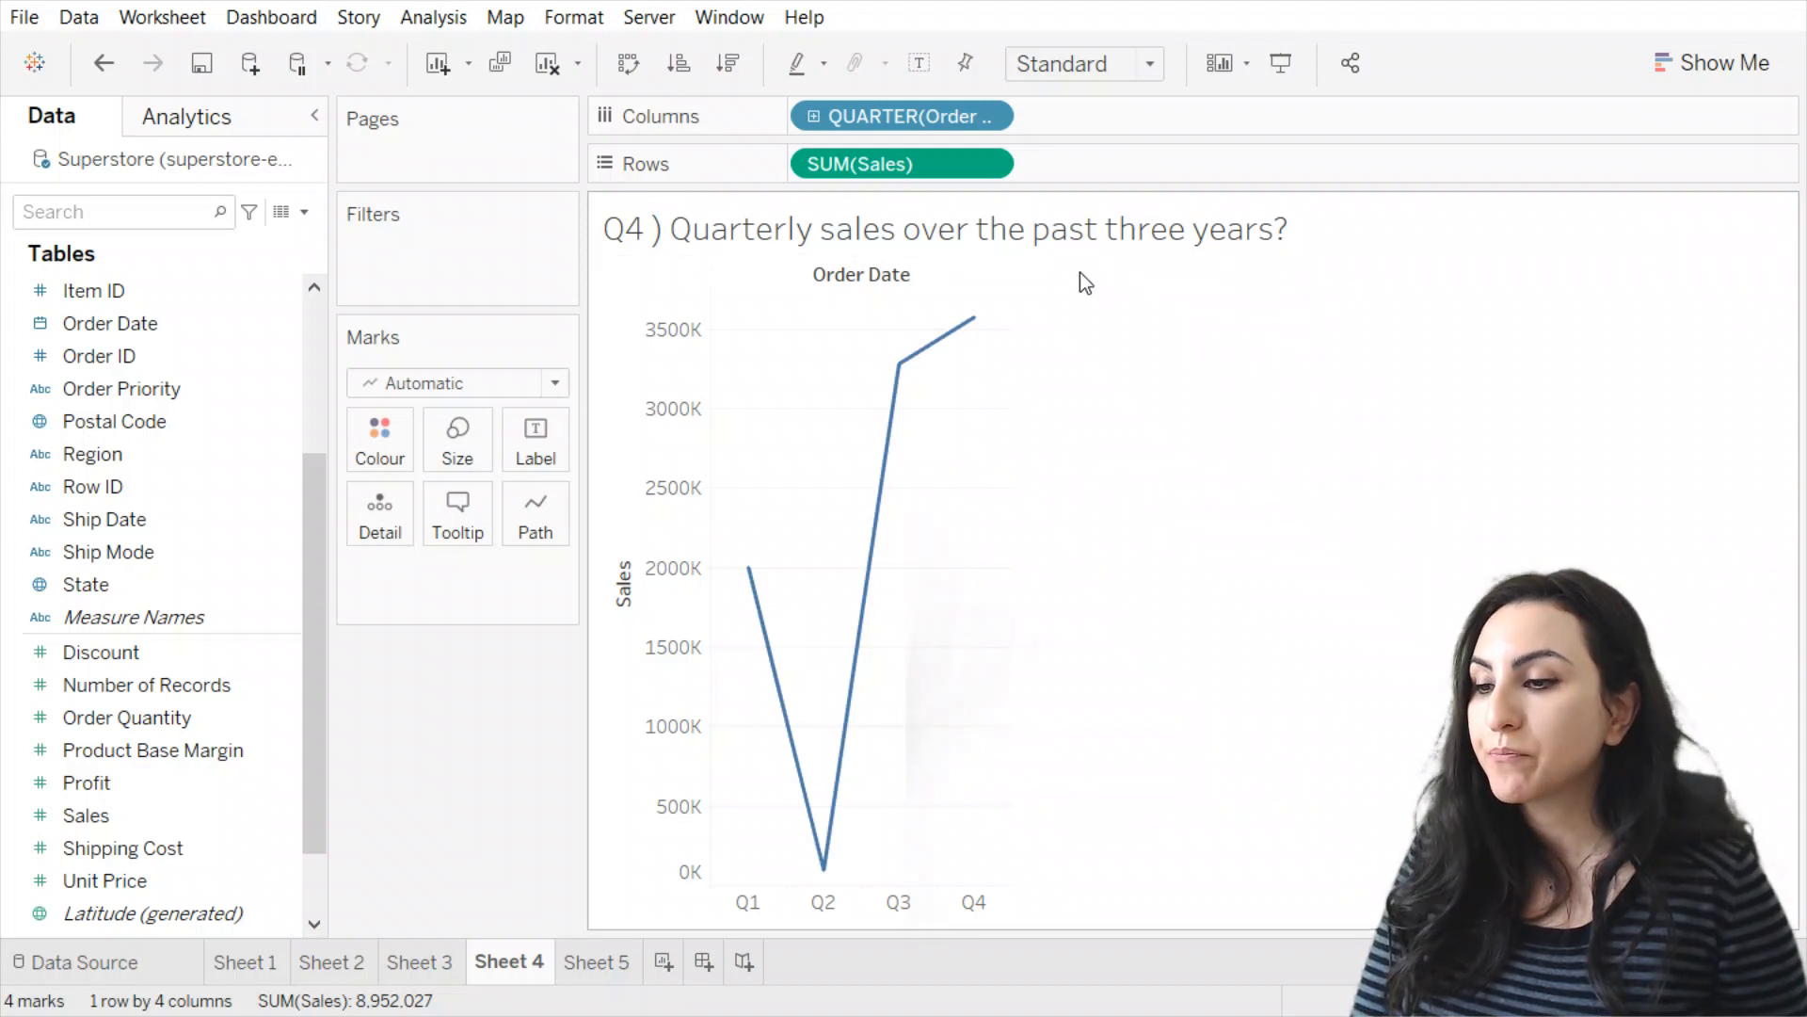
mouse_move(888, 425)
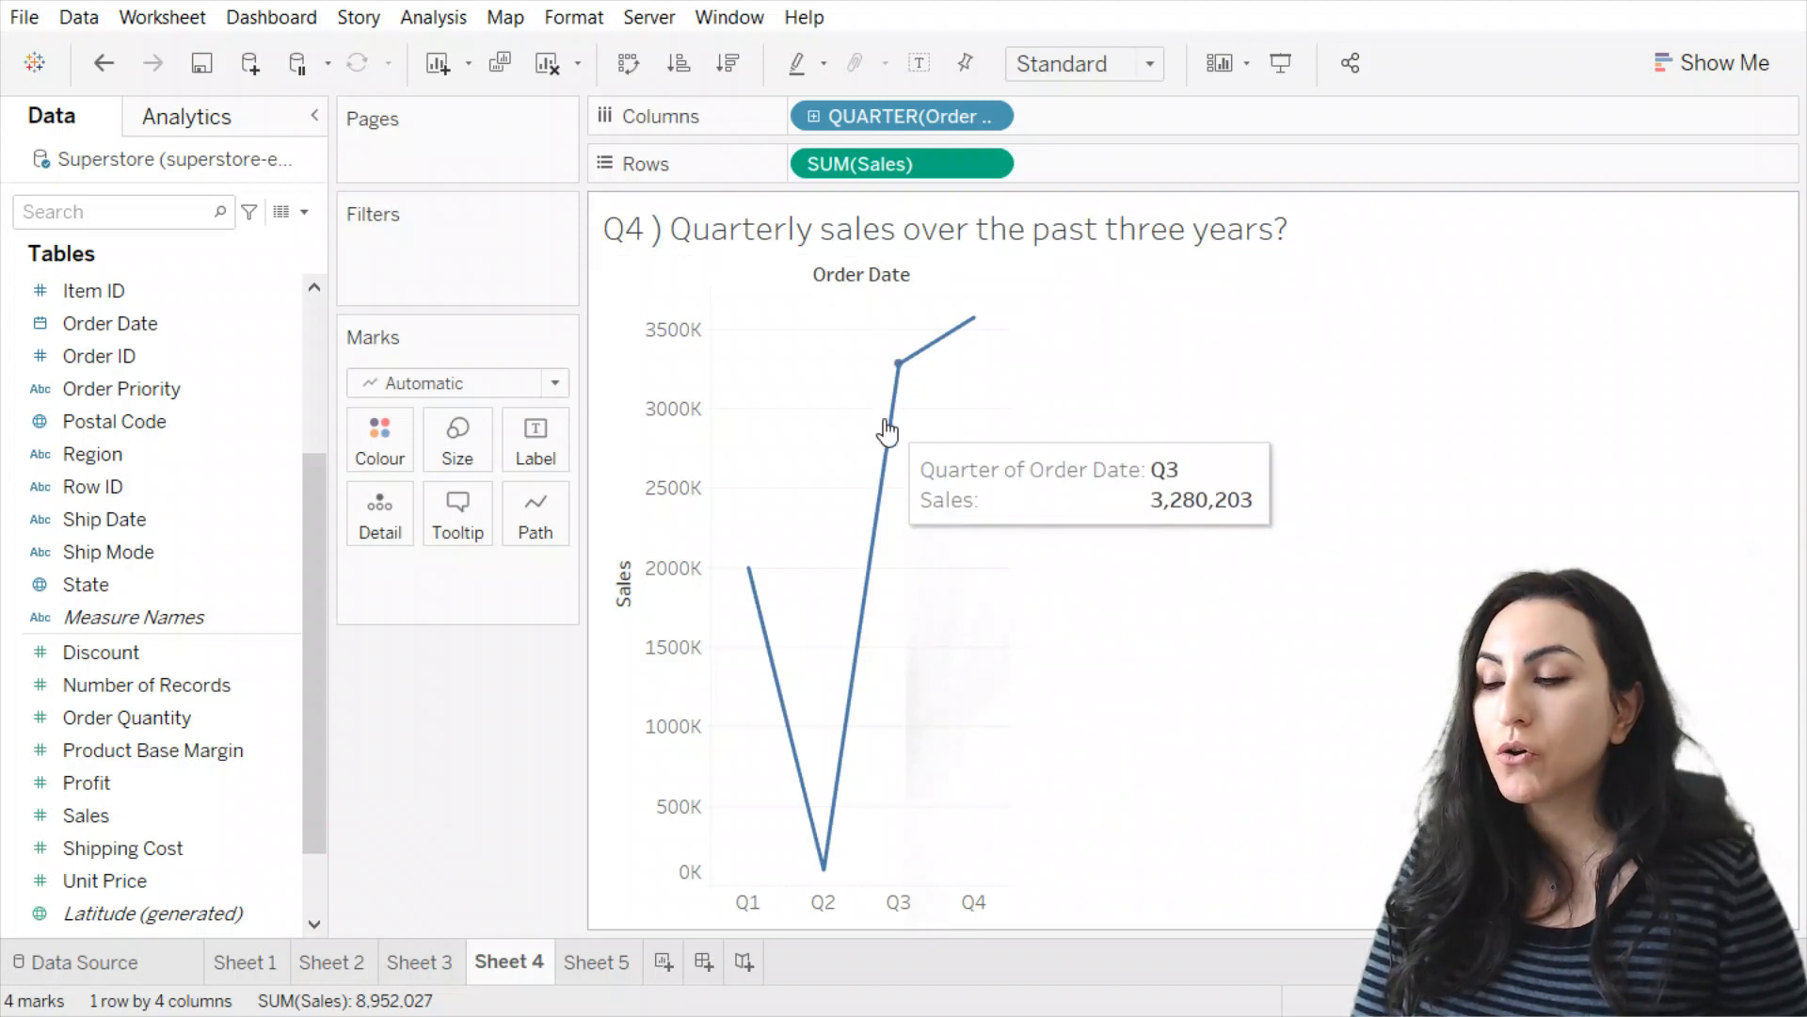
left_click(593, 959)
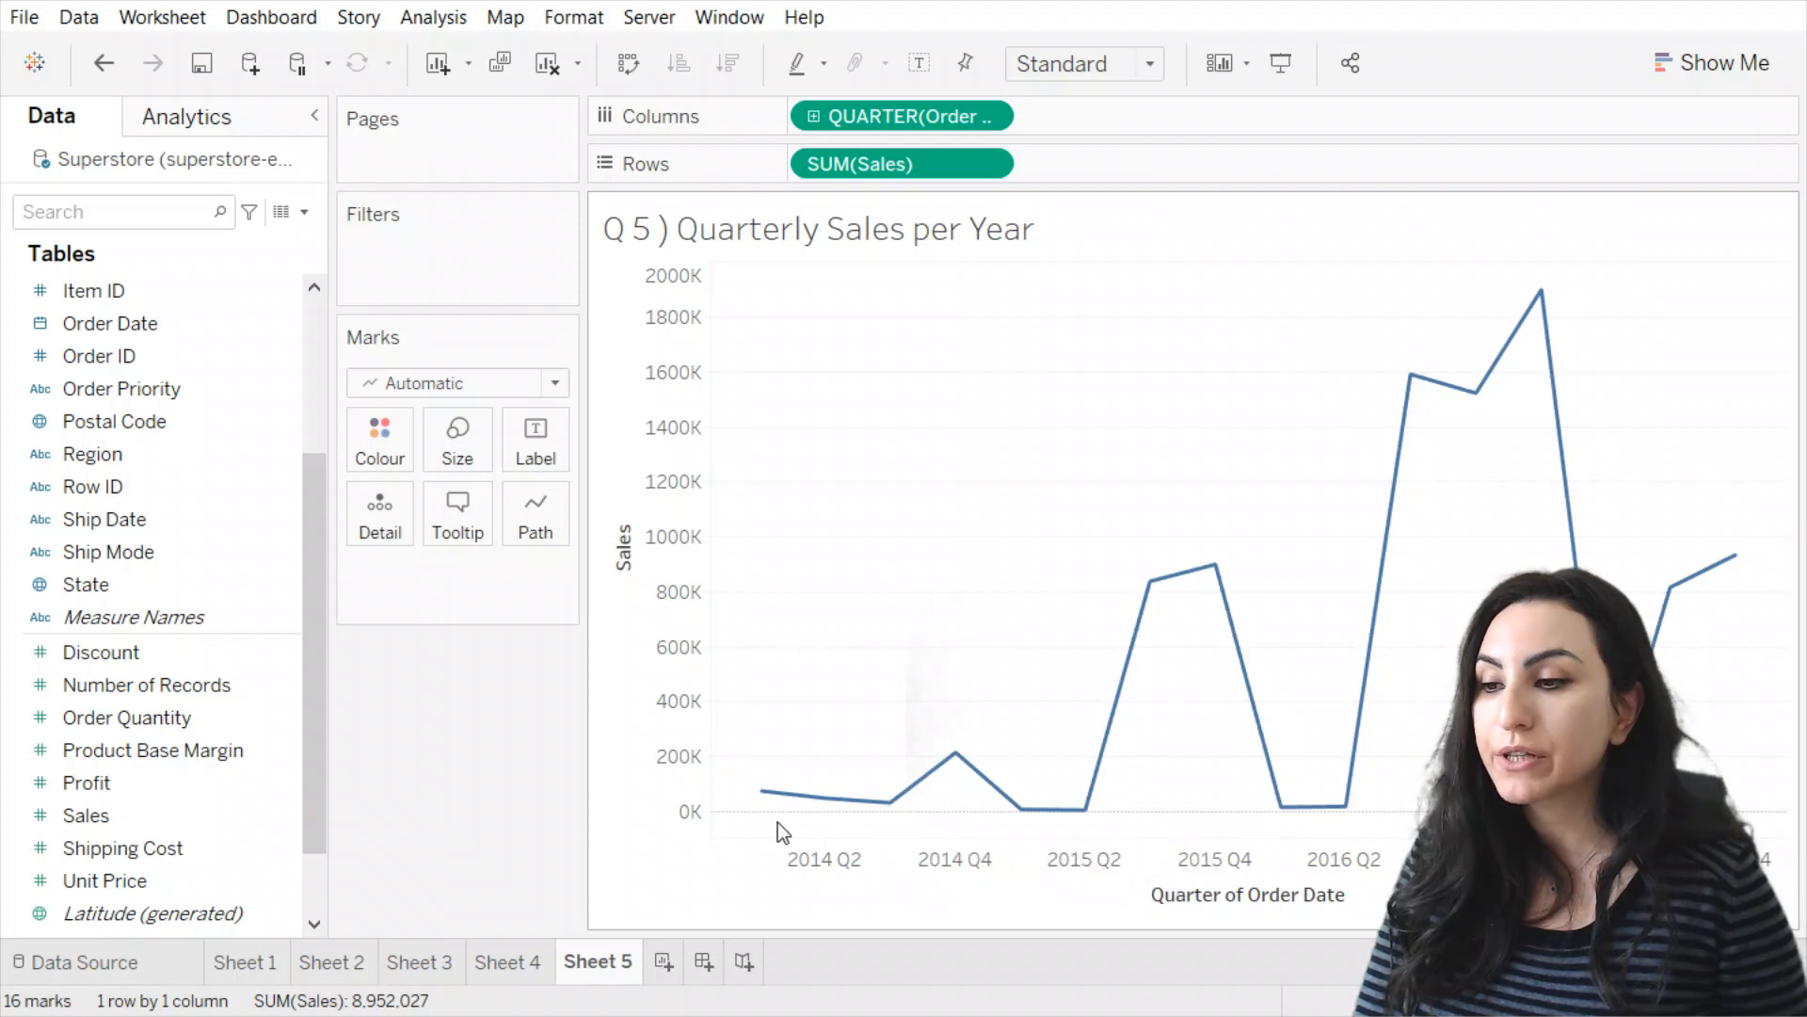
mouse_move(874, 824)
left_click(508, 961)
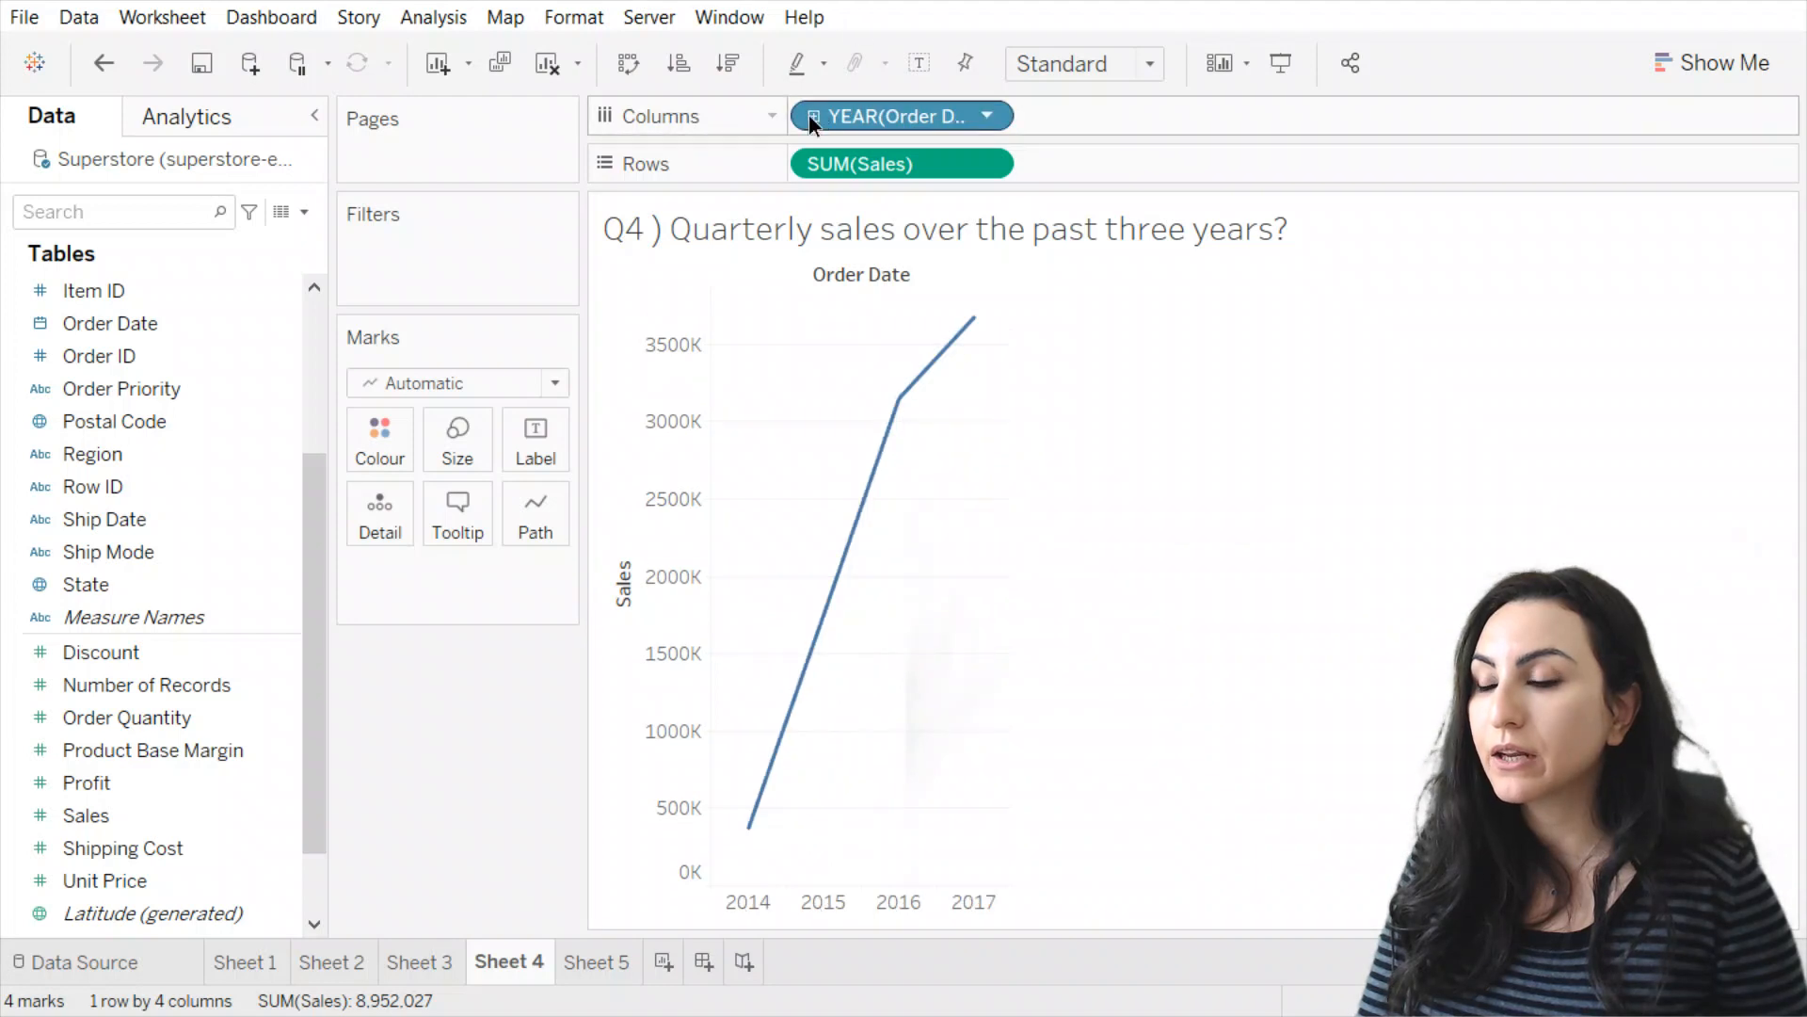
- Drill Order Date on Sheet 4 down to quarters within each year and compare the resulting chart with the one on Sheet 5
left_click(811, 116)
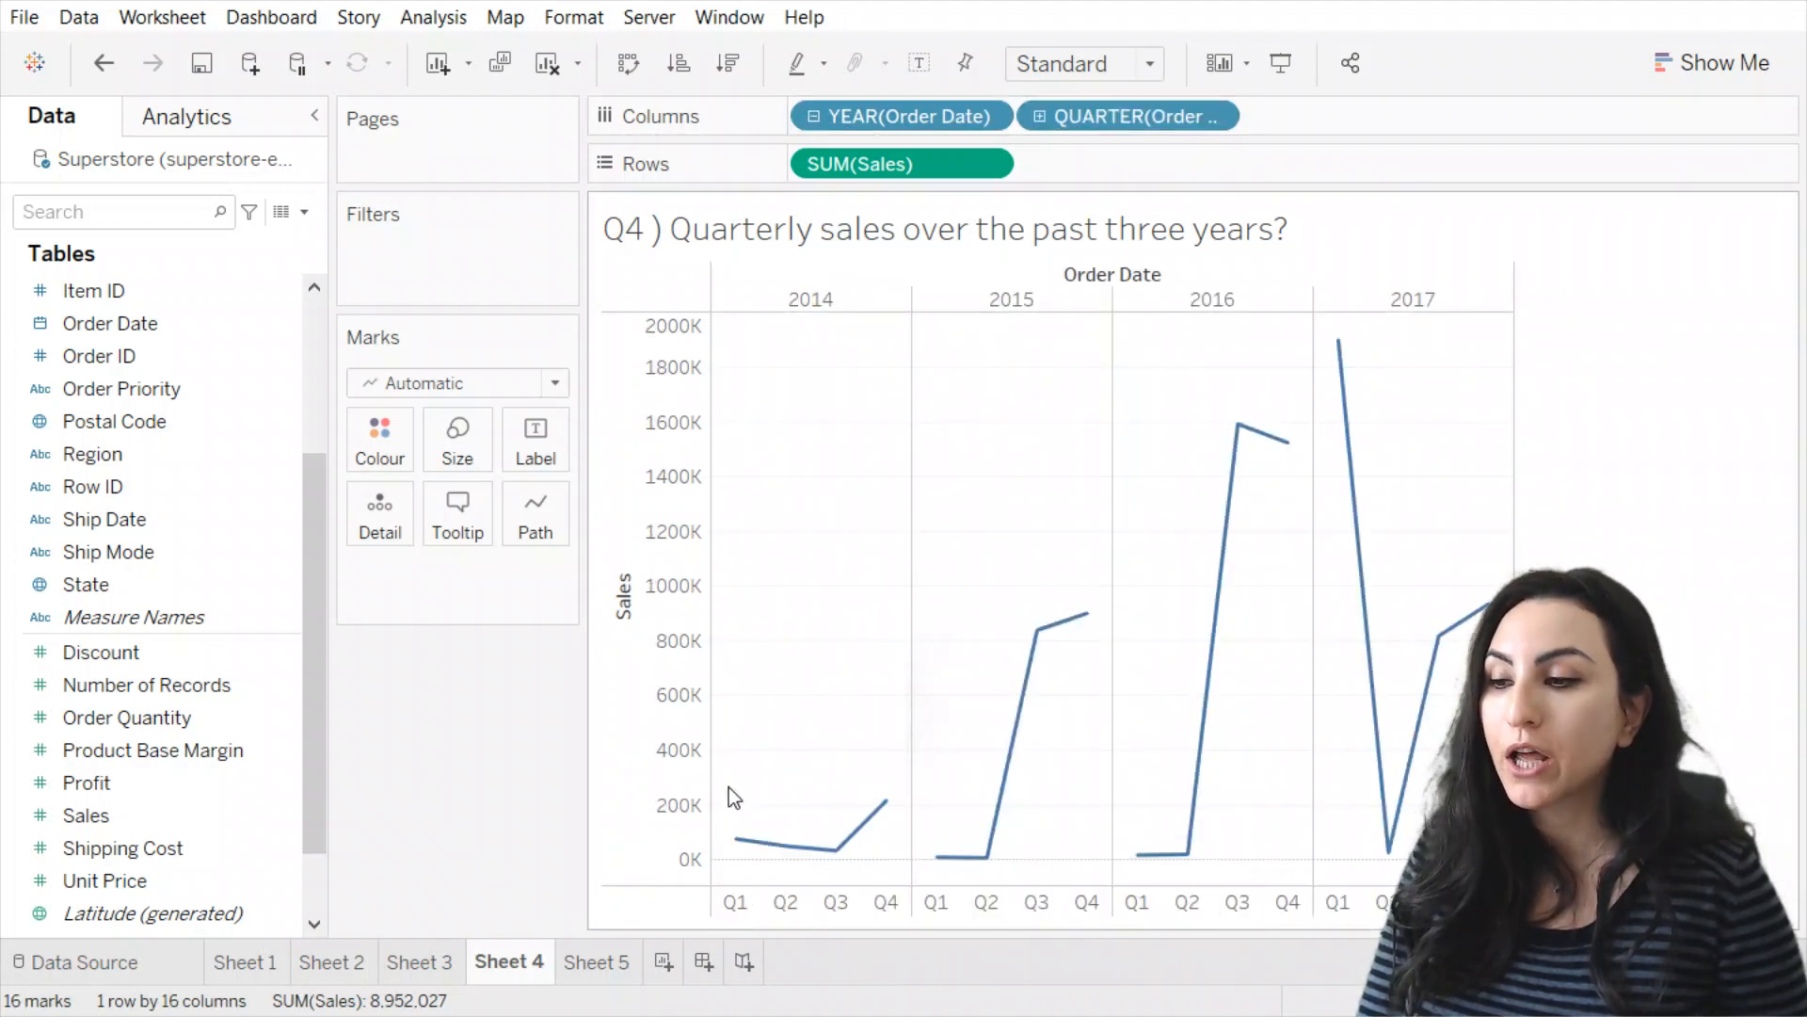
left_click(597, 961)
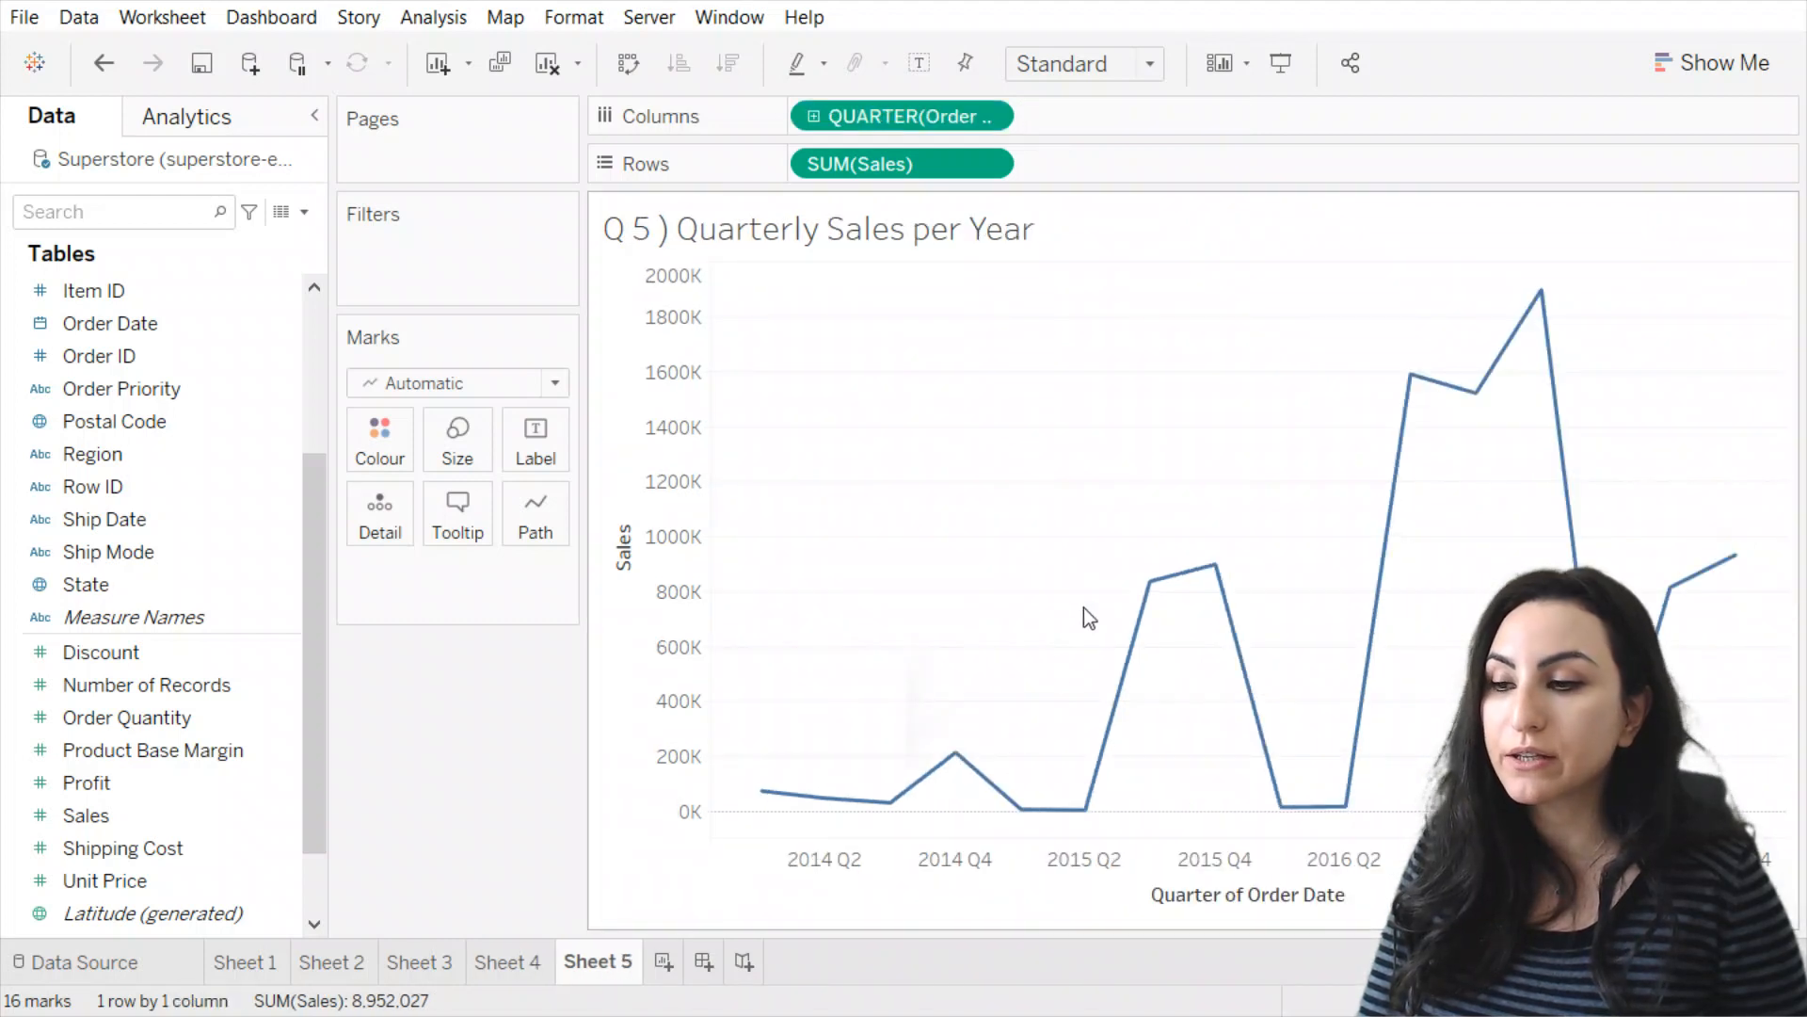
left_click(492, 968)
mouse_move(868, 846)
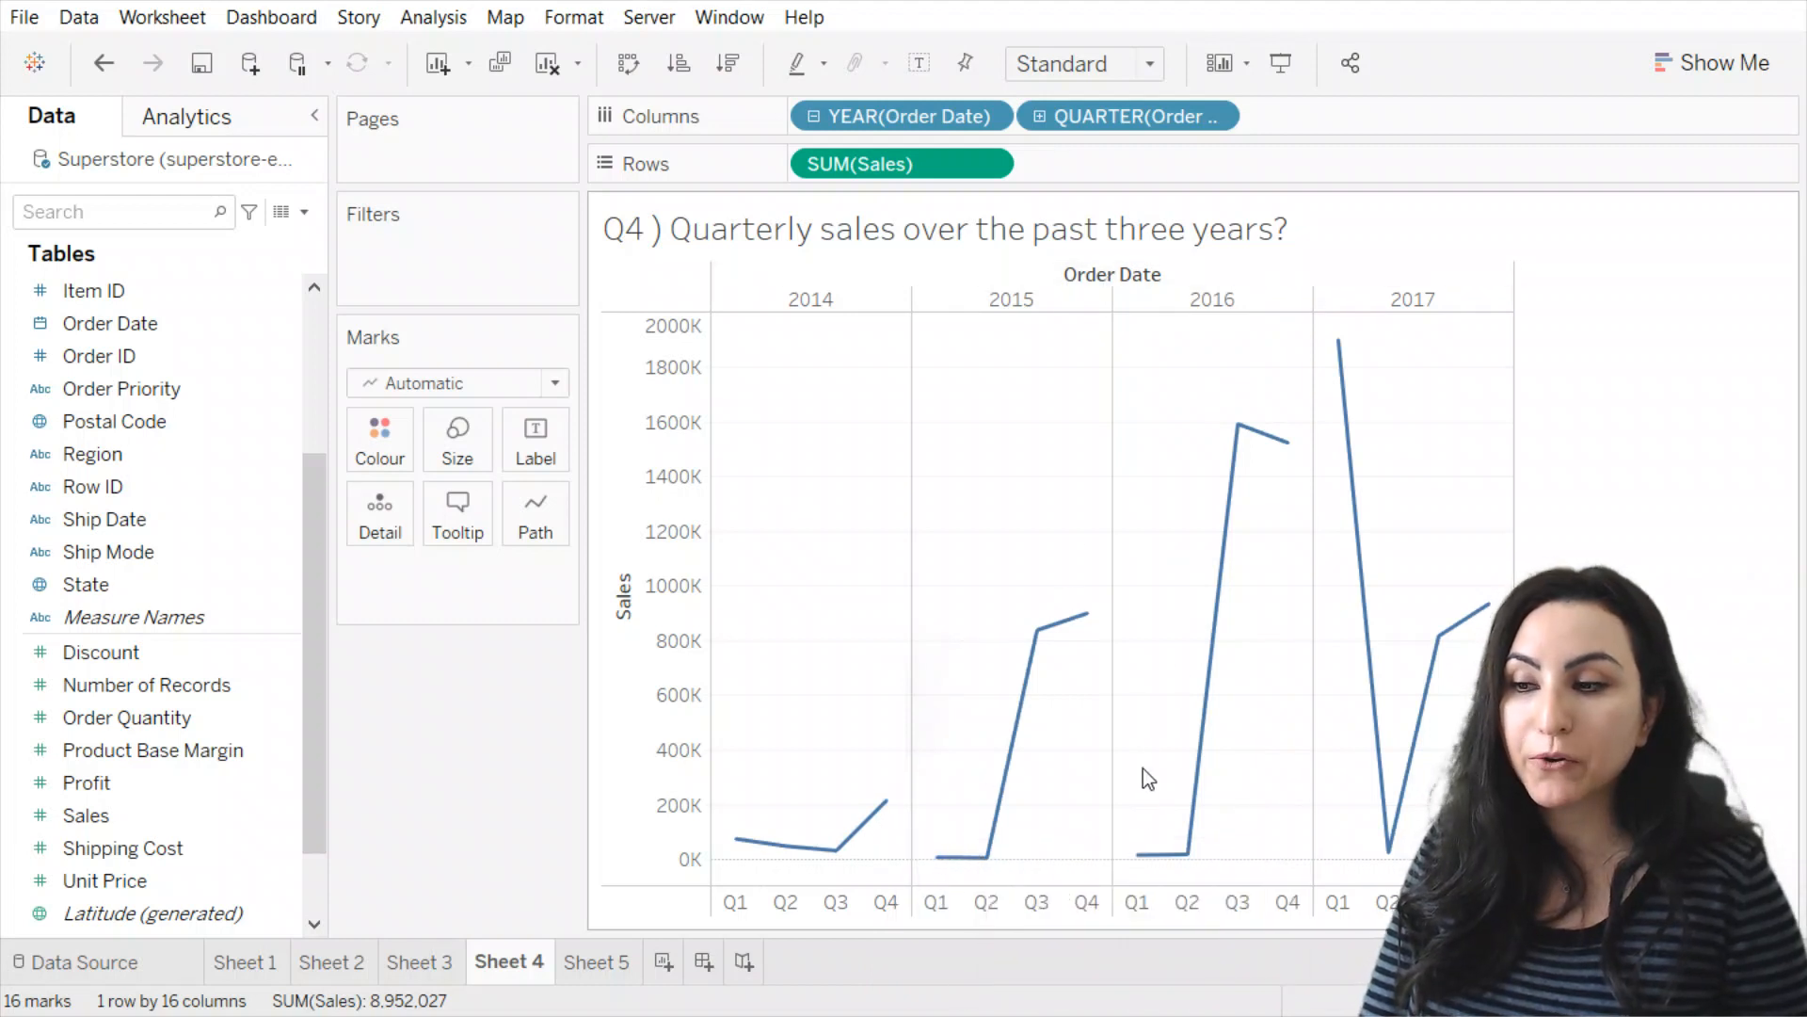
left_click(593, 963)
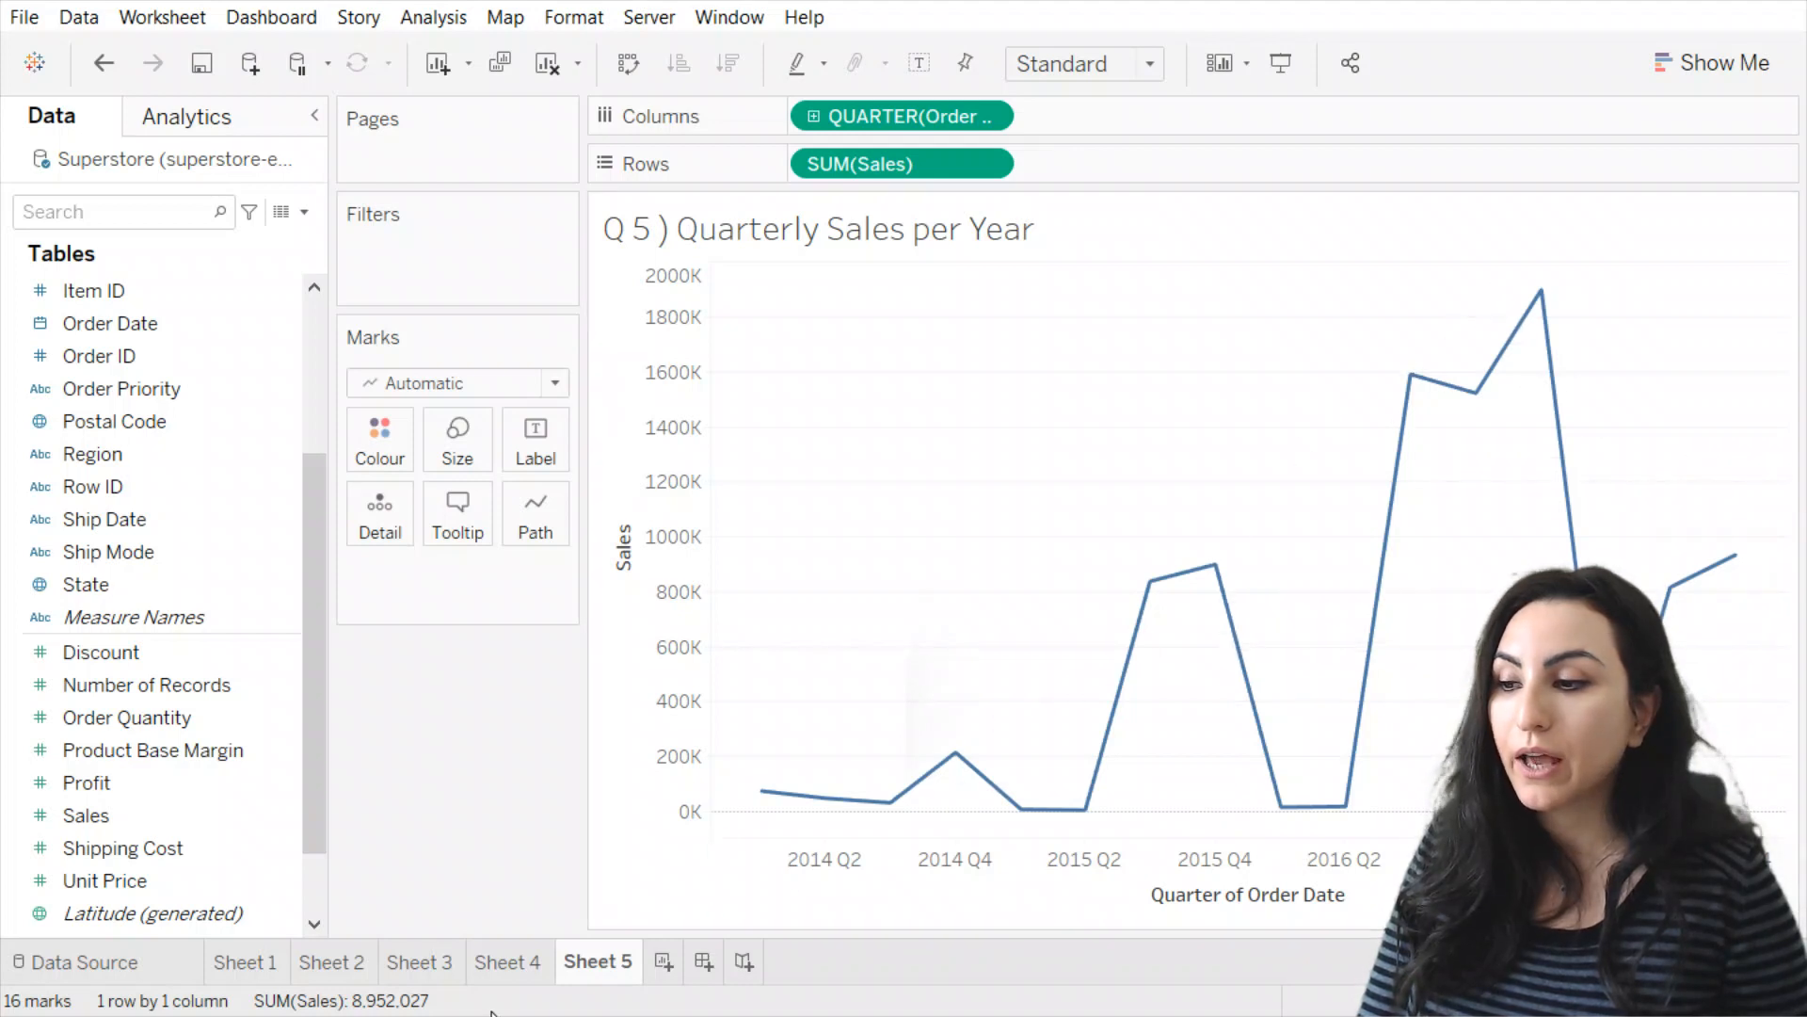
left_click(505, 961)
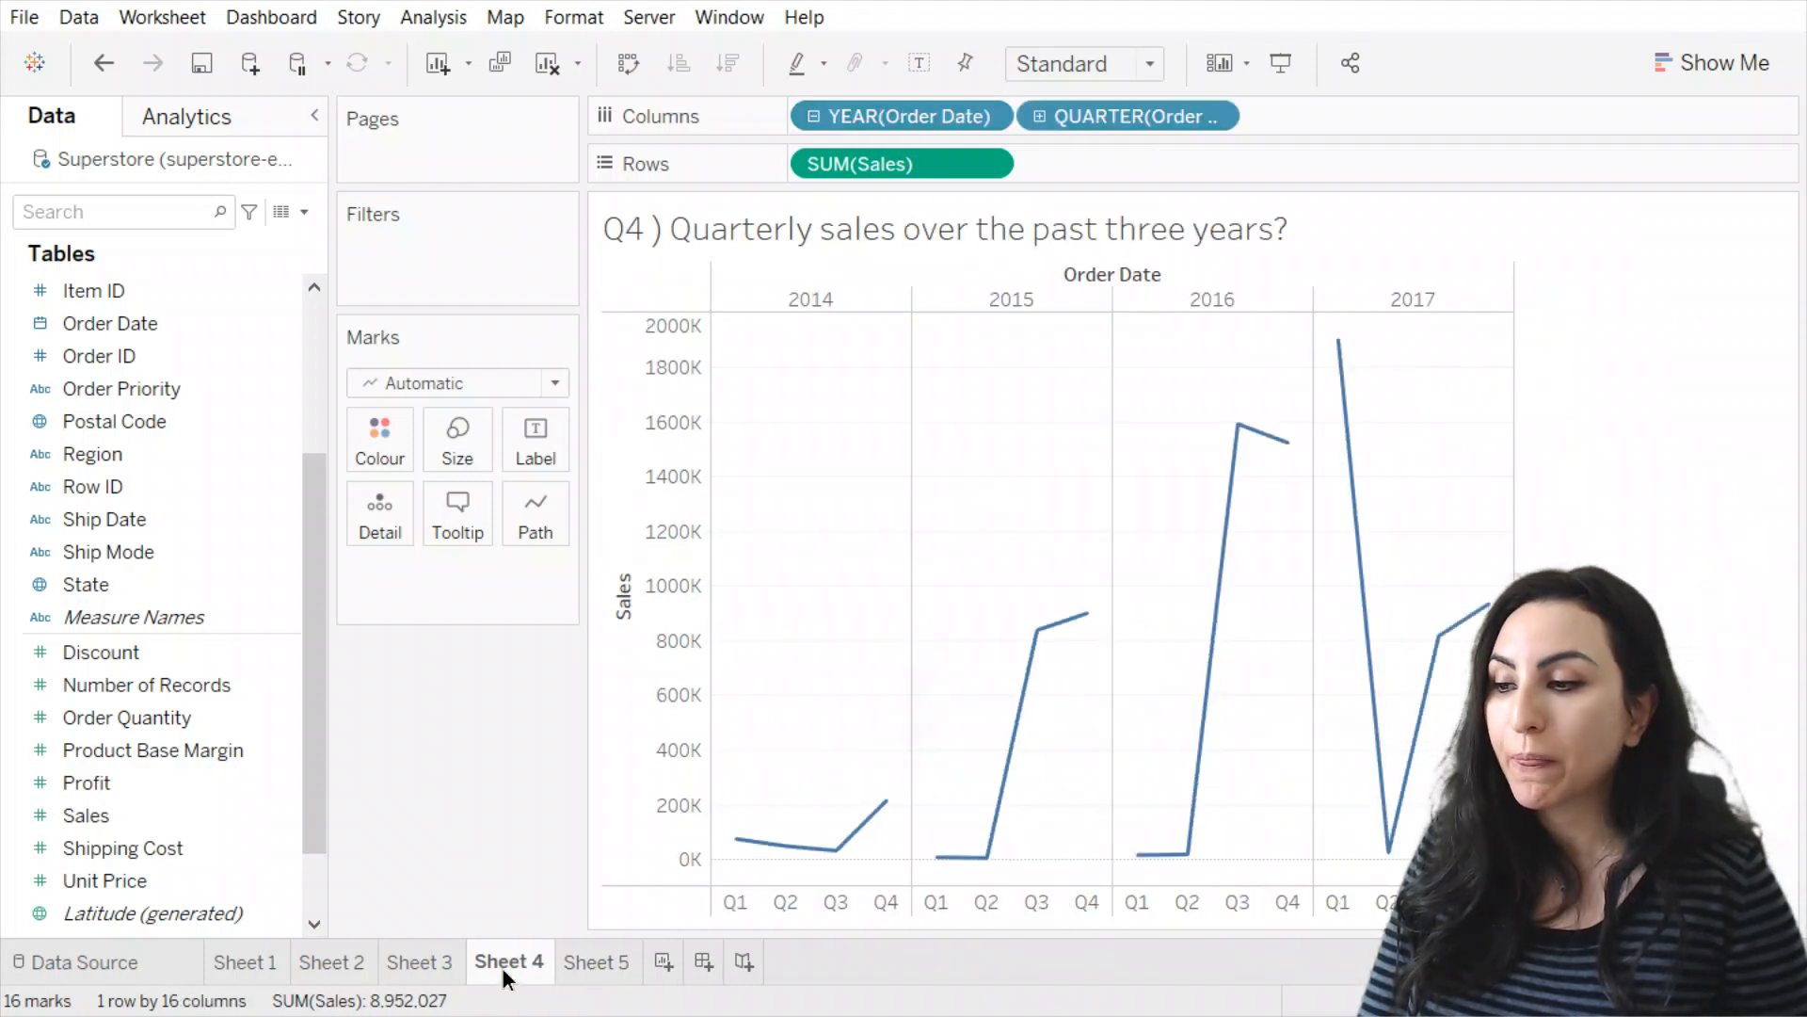
- Examine individual quarters such as 2017 Q1 and 2014 Q4 in Sheet 4's separate year panes and along Sheet 5's continuous sales line
mouse_move(1338, 364)
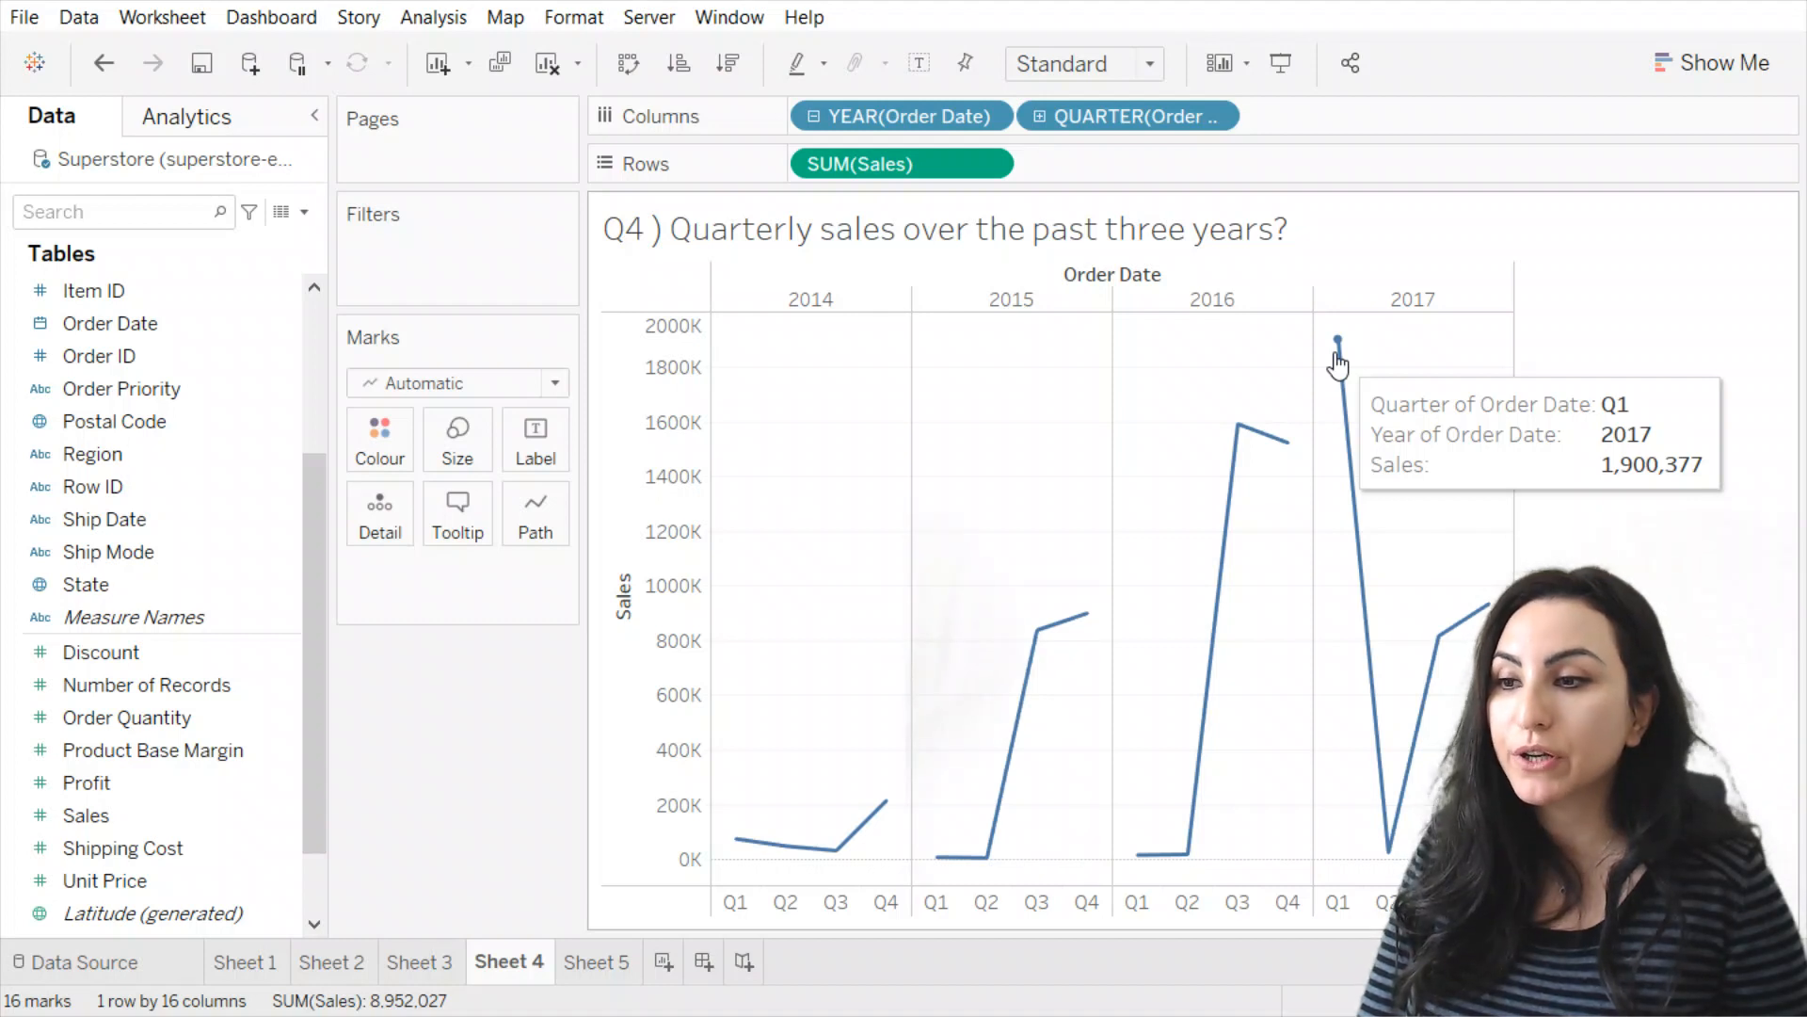
mouse_move(881, 802)
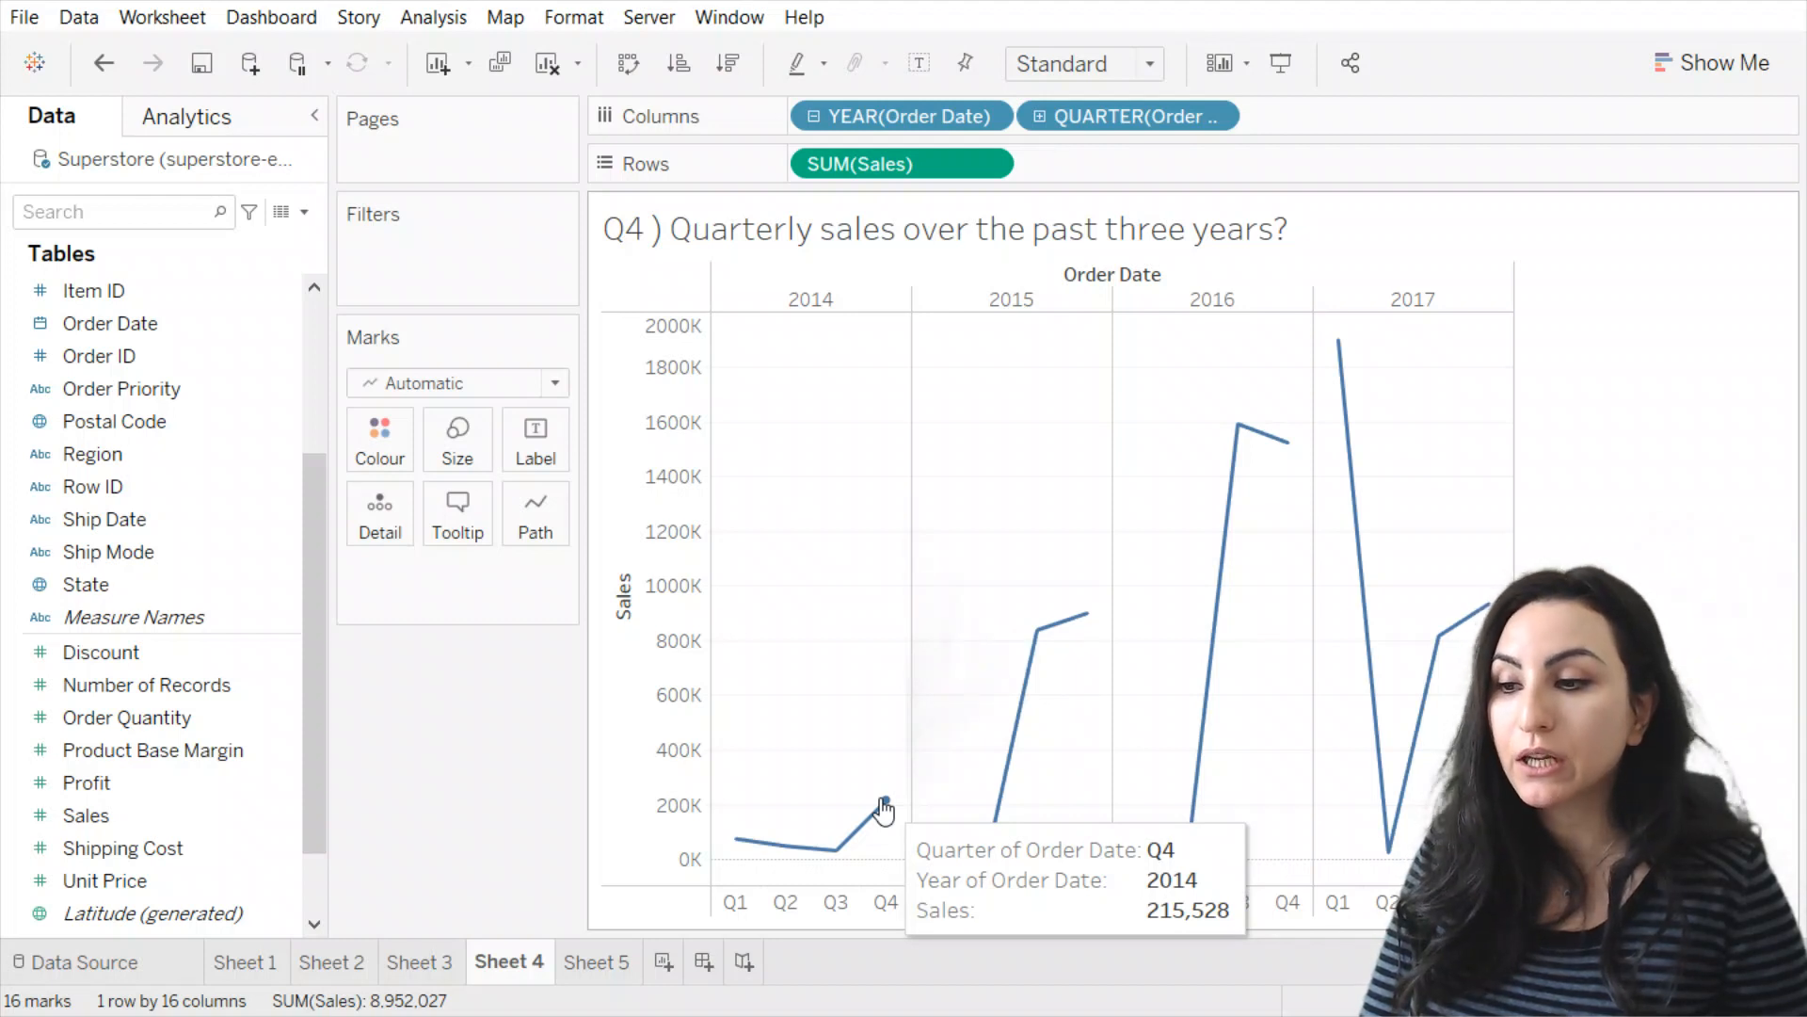
left_click(612, 954)
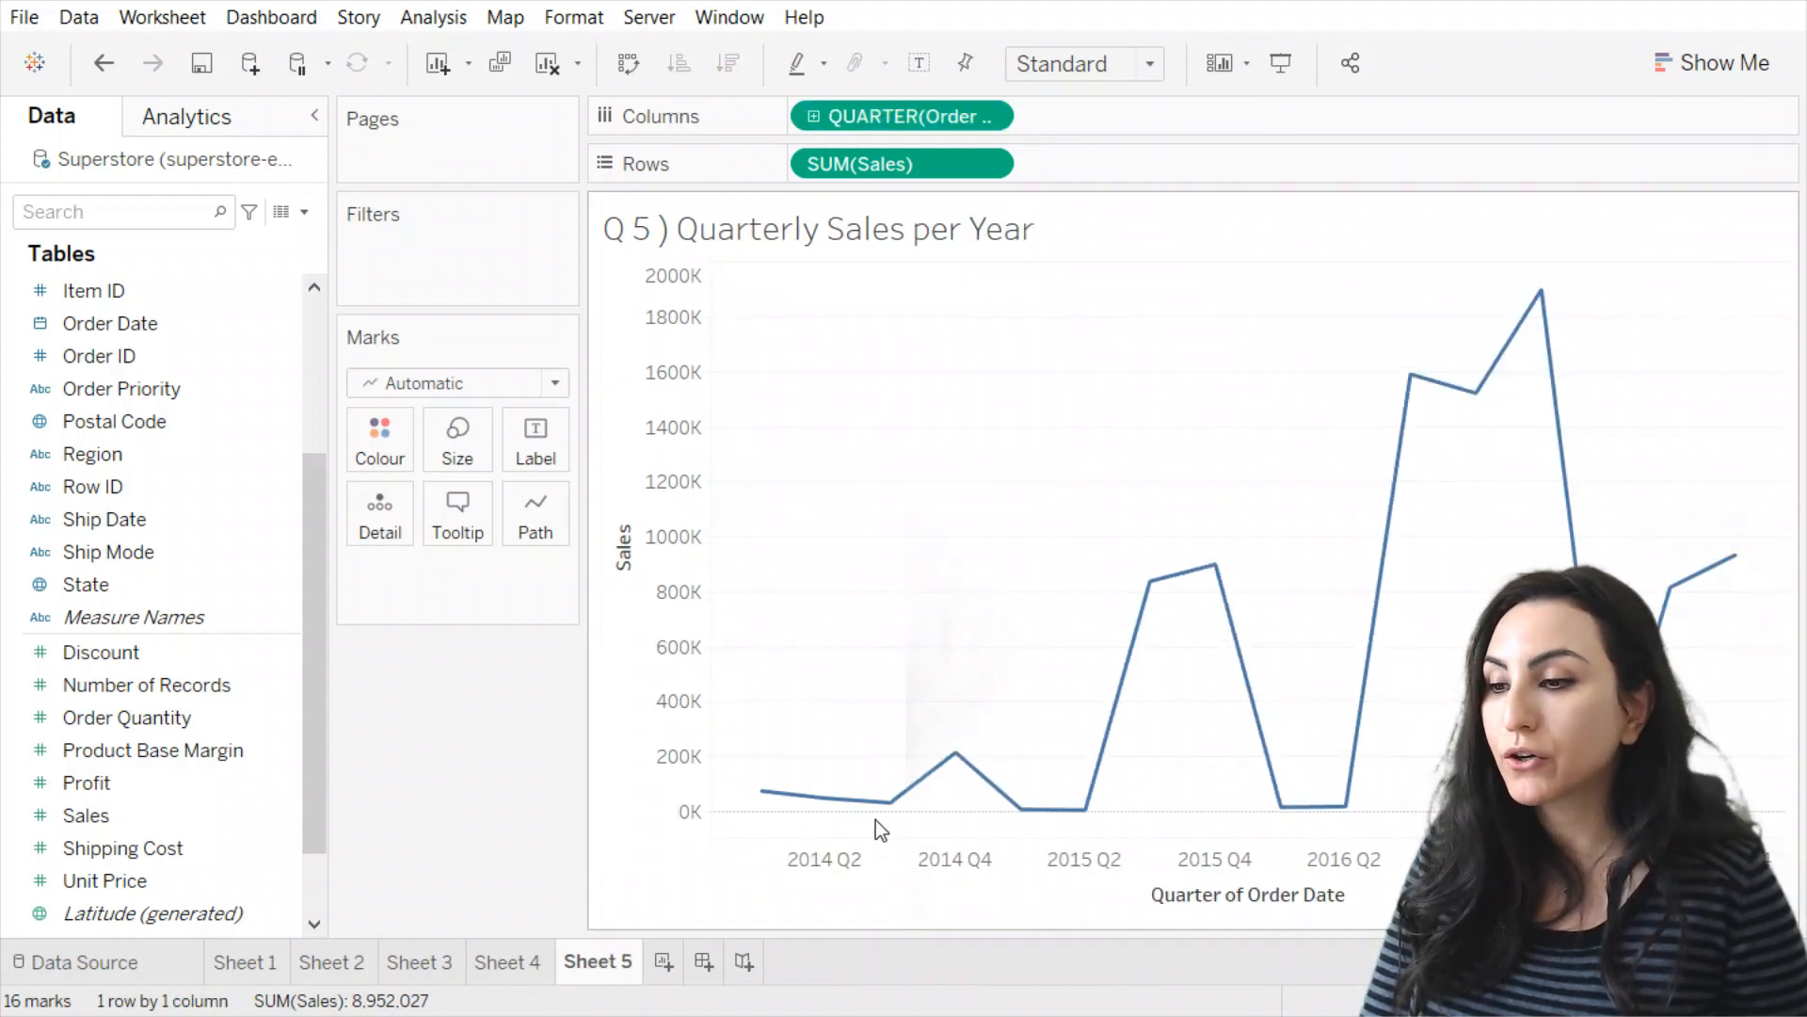
mouse_move(948, 774)
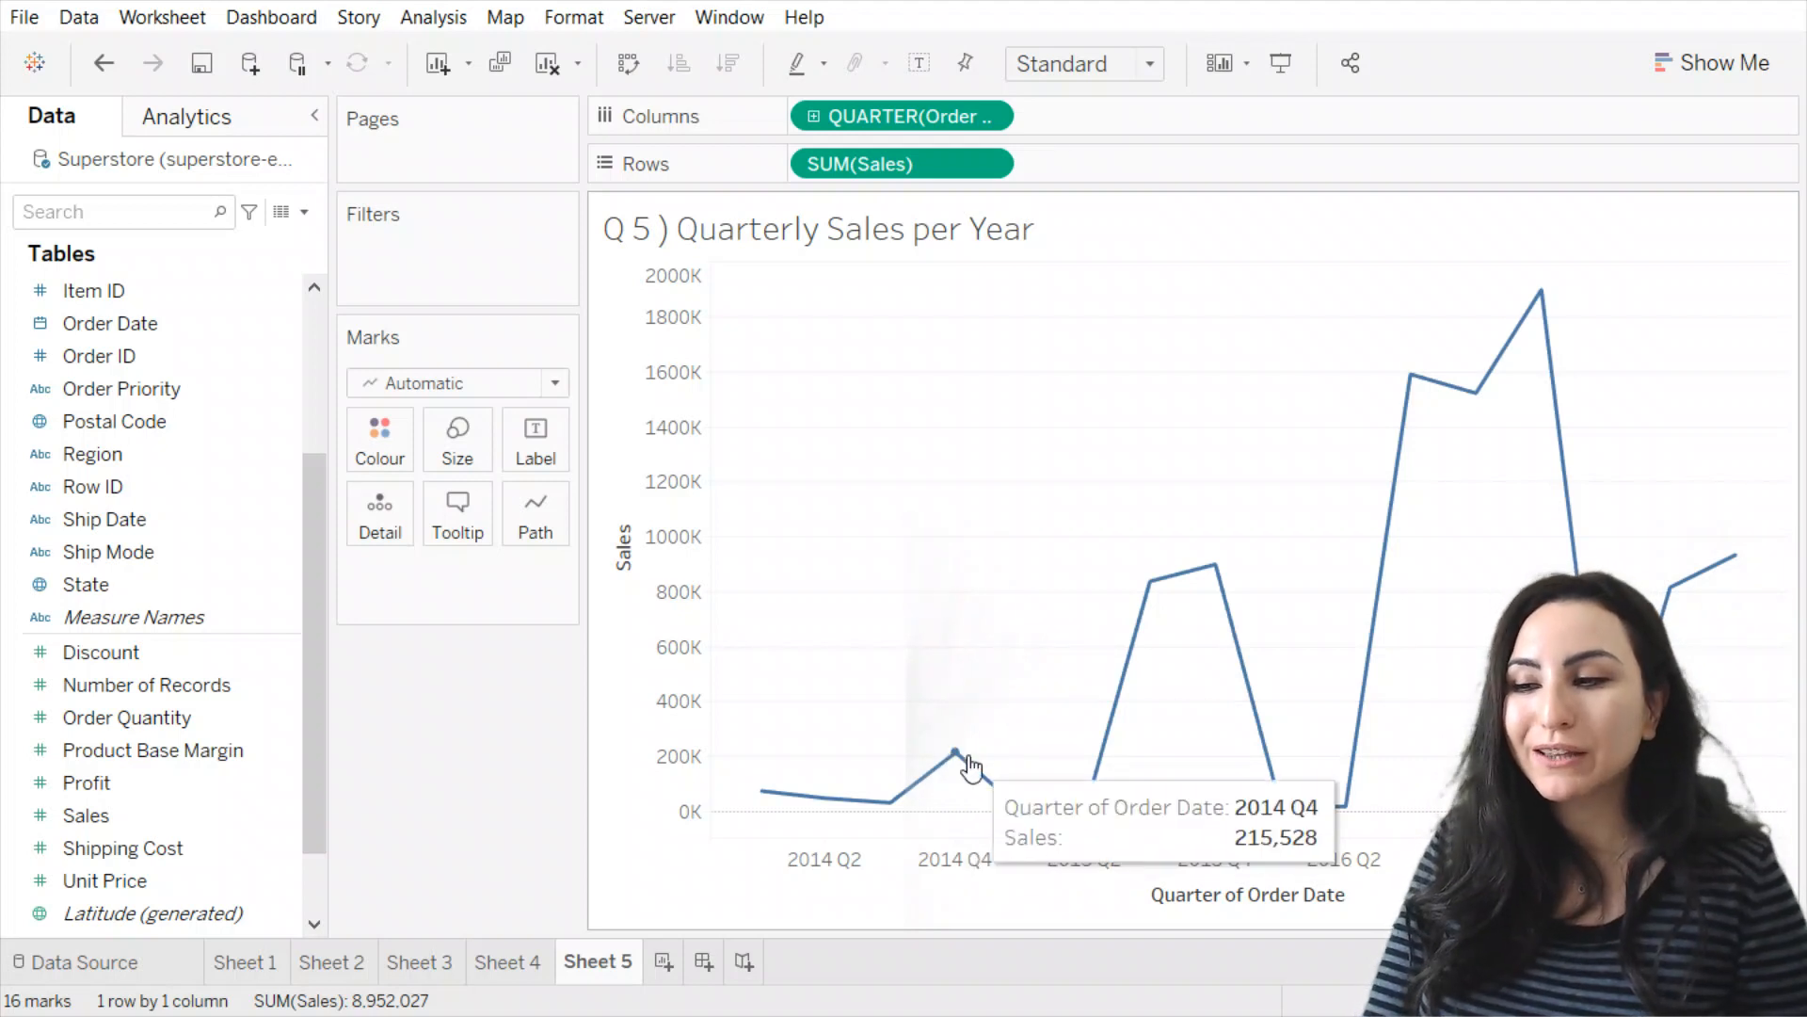
mouse_move(1144, 650)
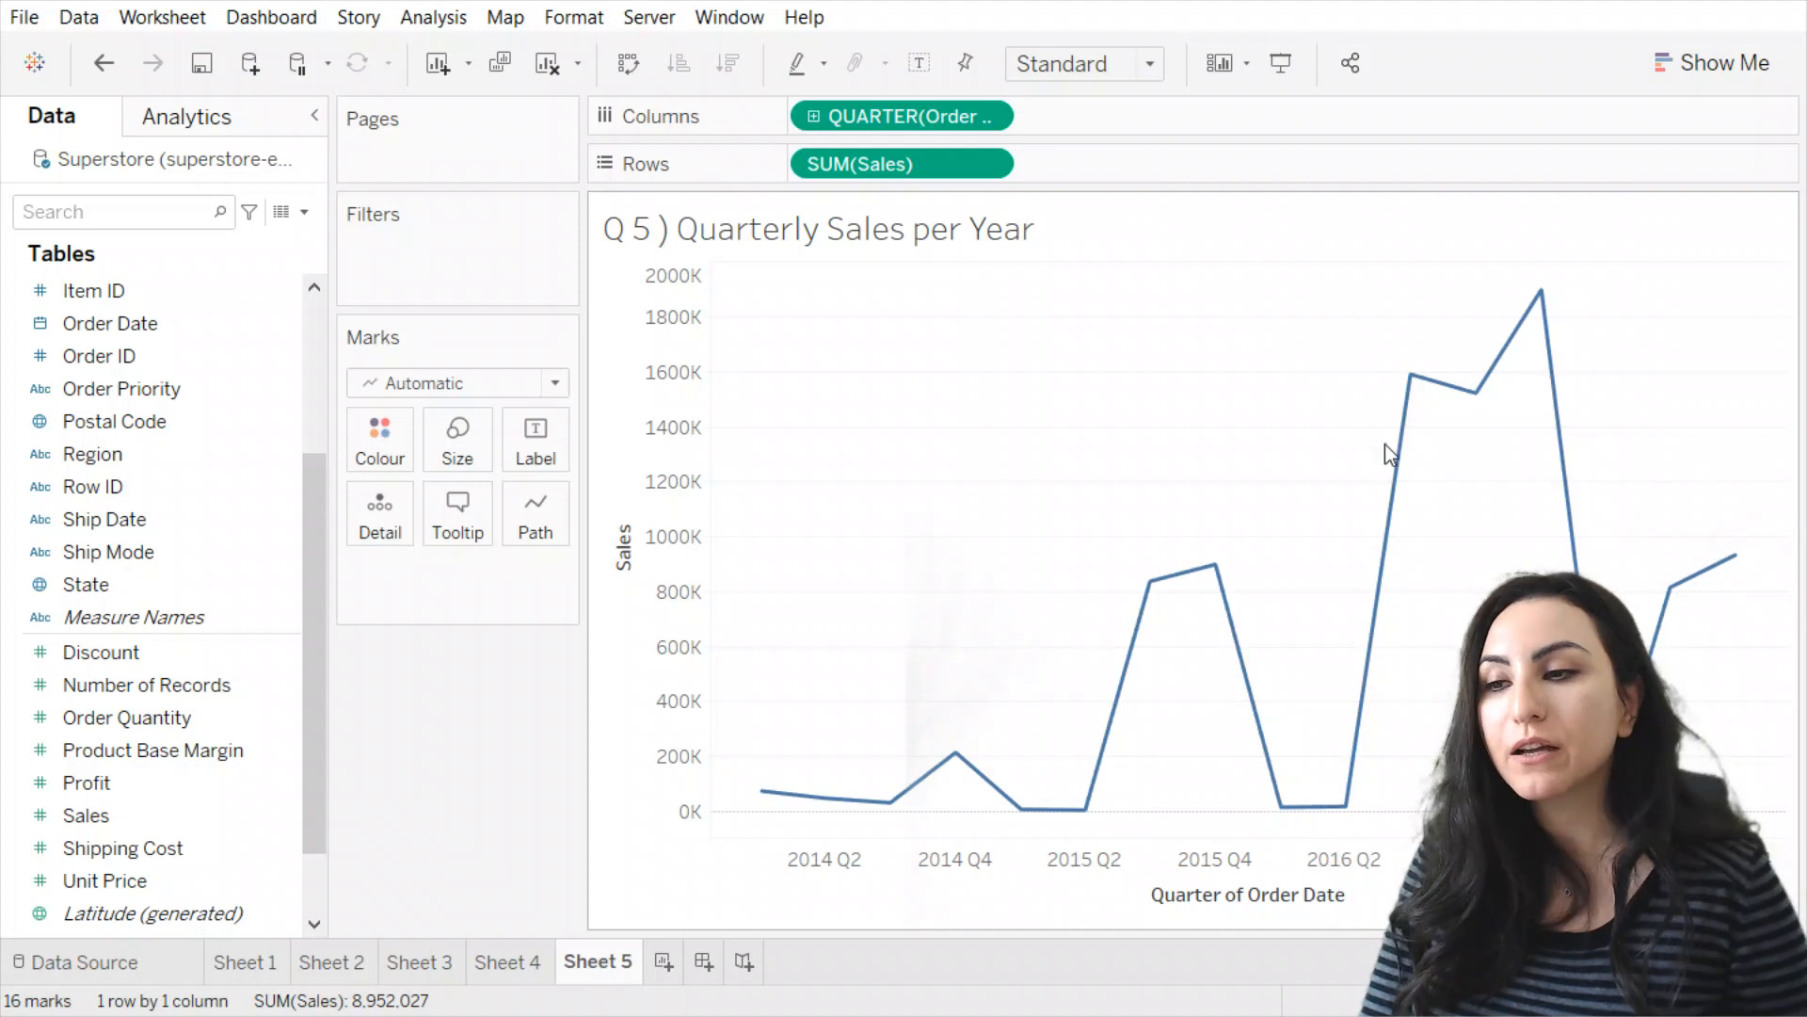
mouse_move(1544, 350)
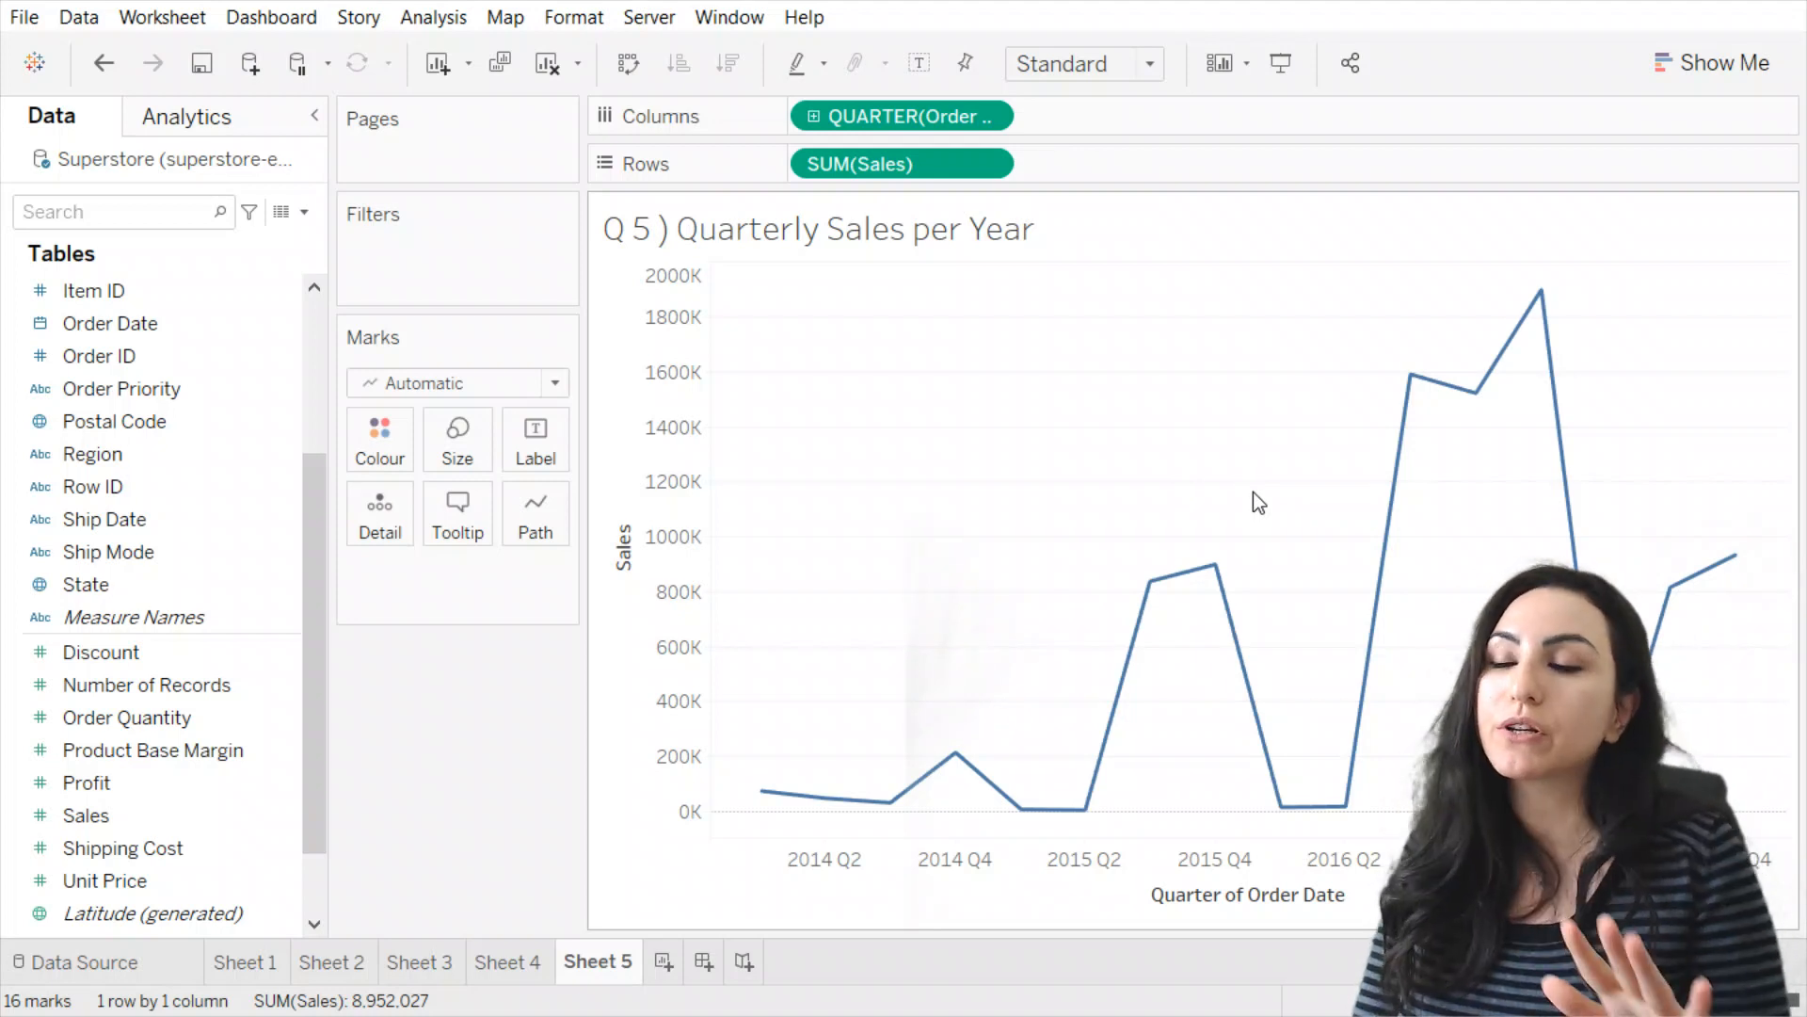
left_click(513, 960)
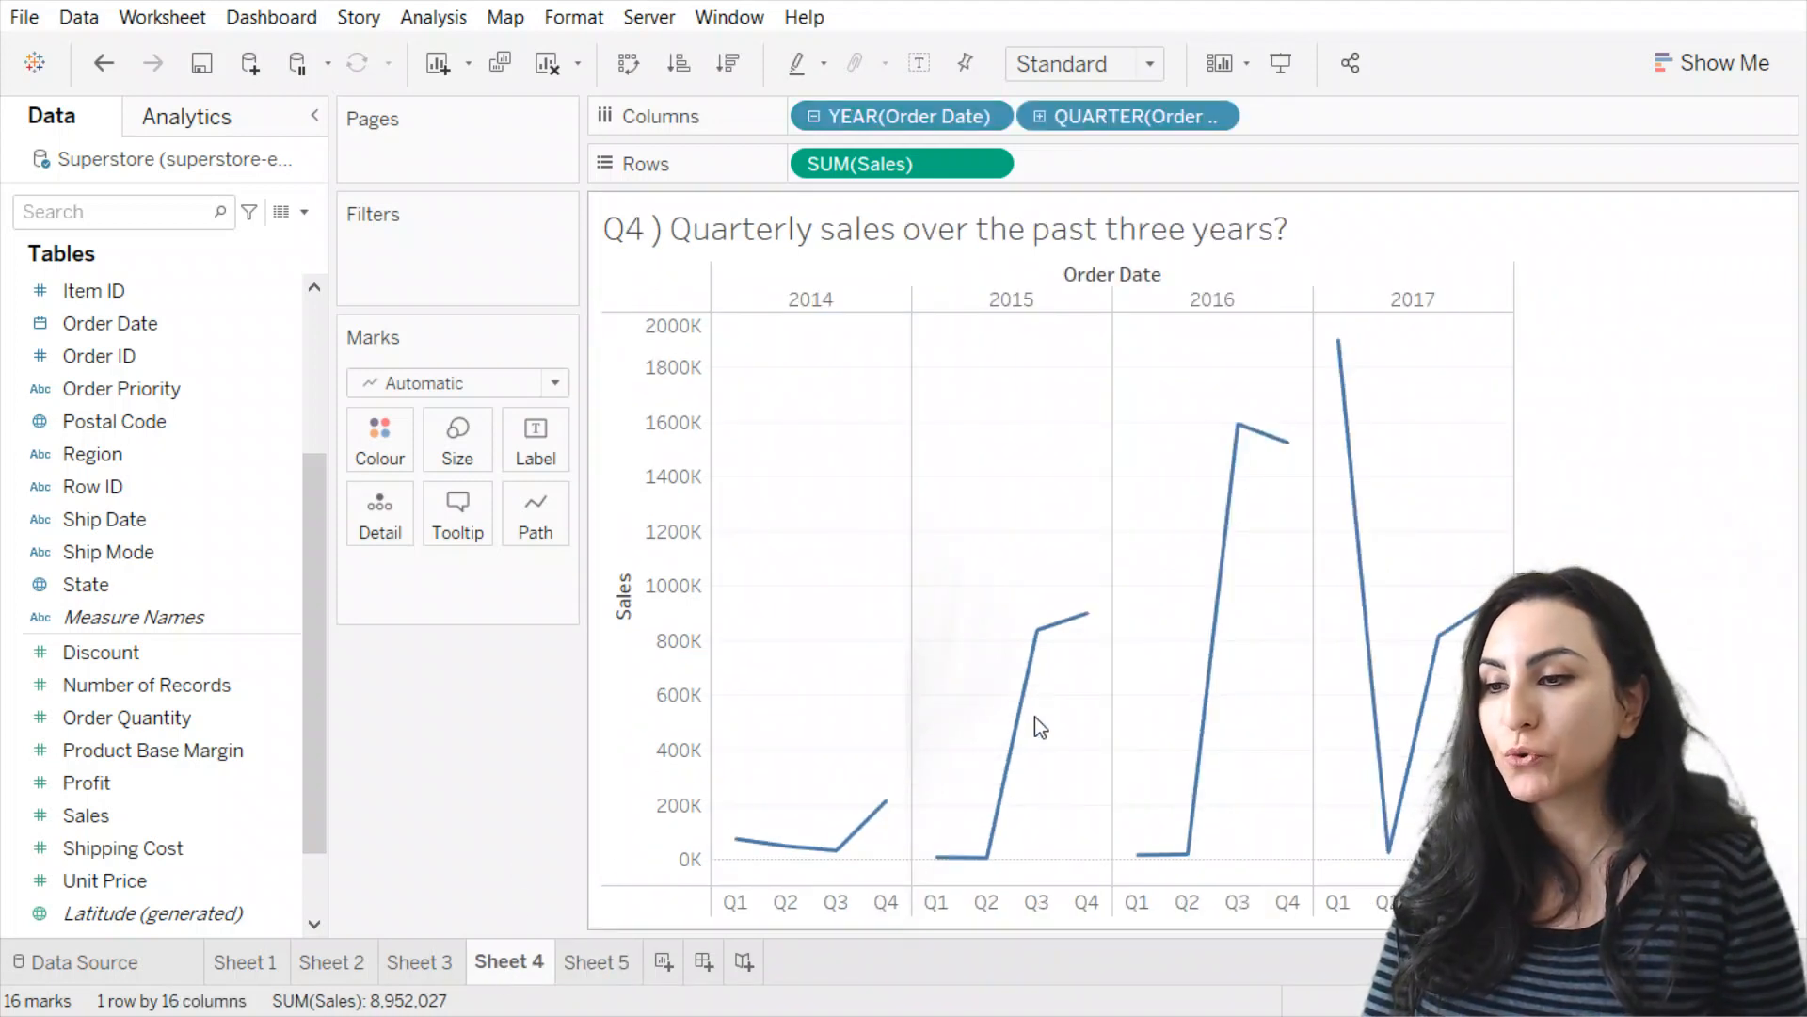
mouse_move(1035, 717)
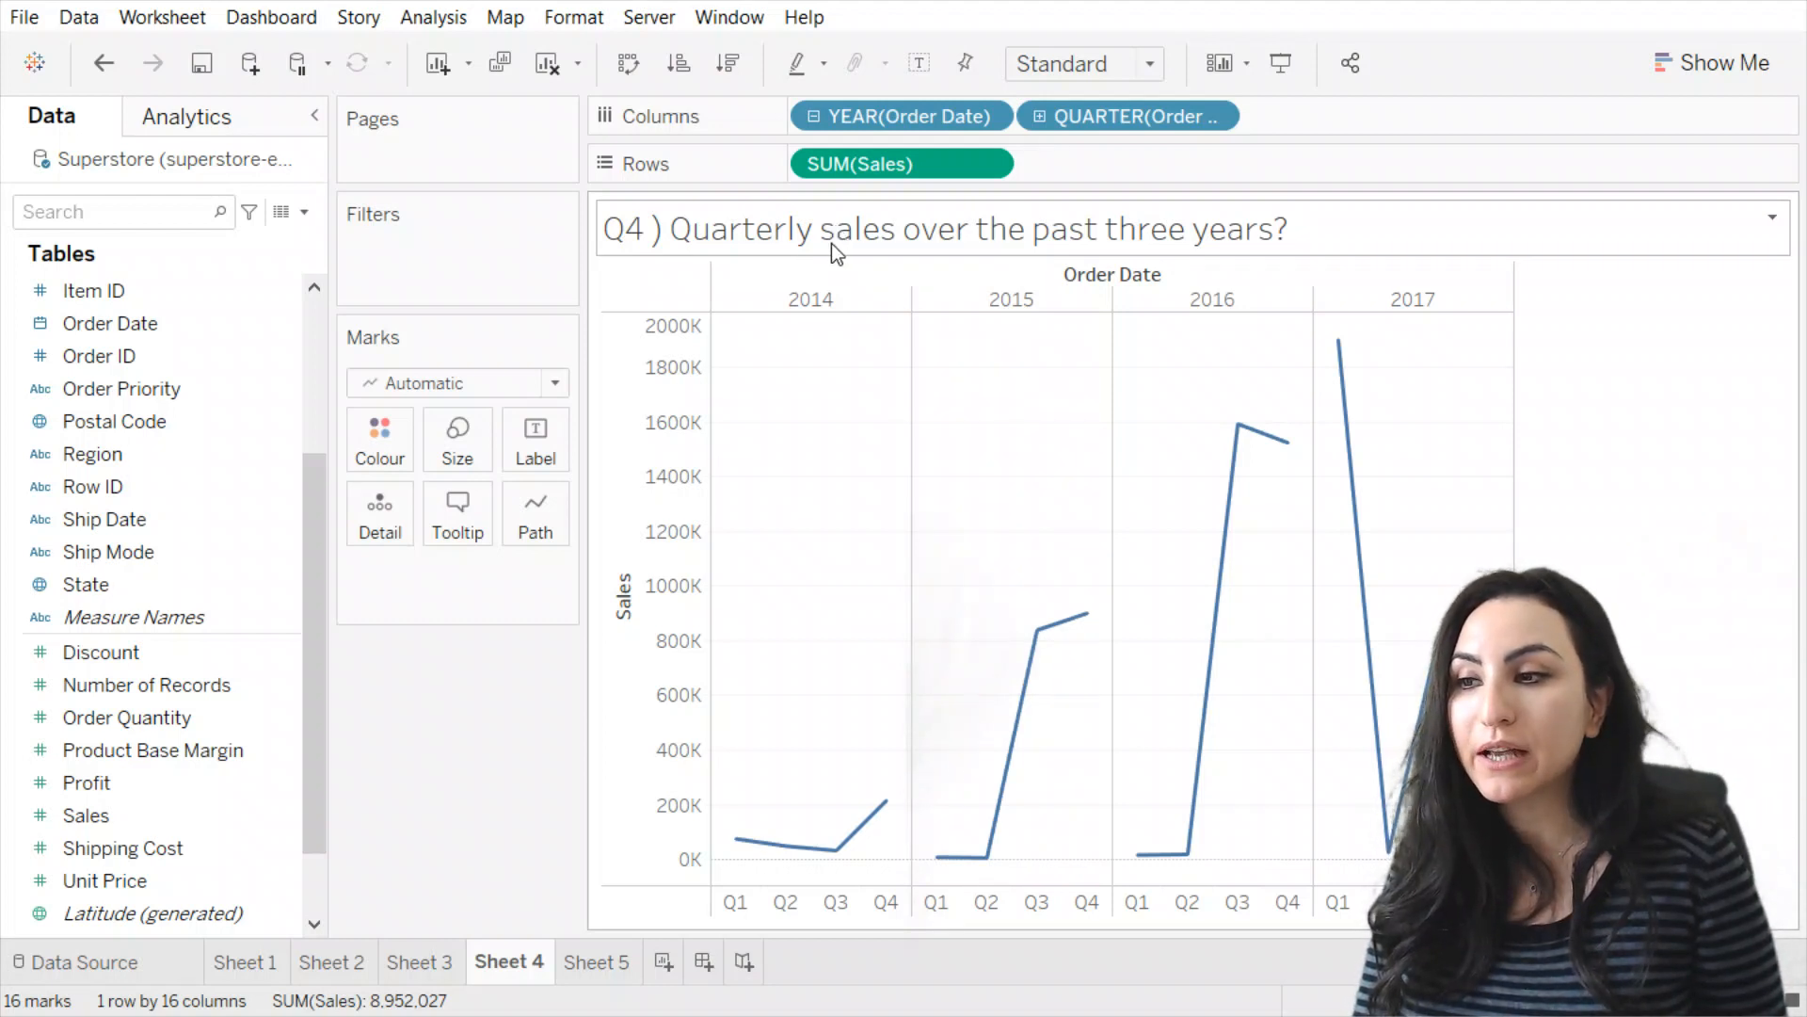
mouse_move(739, 865)
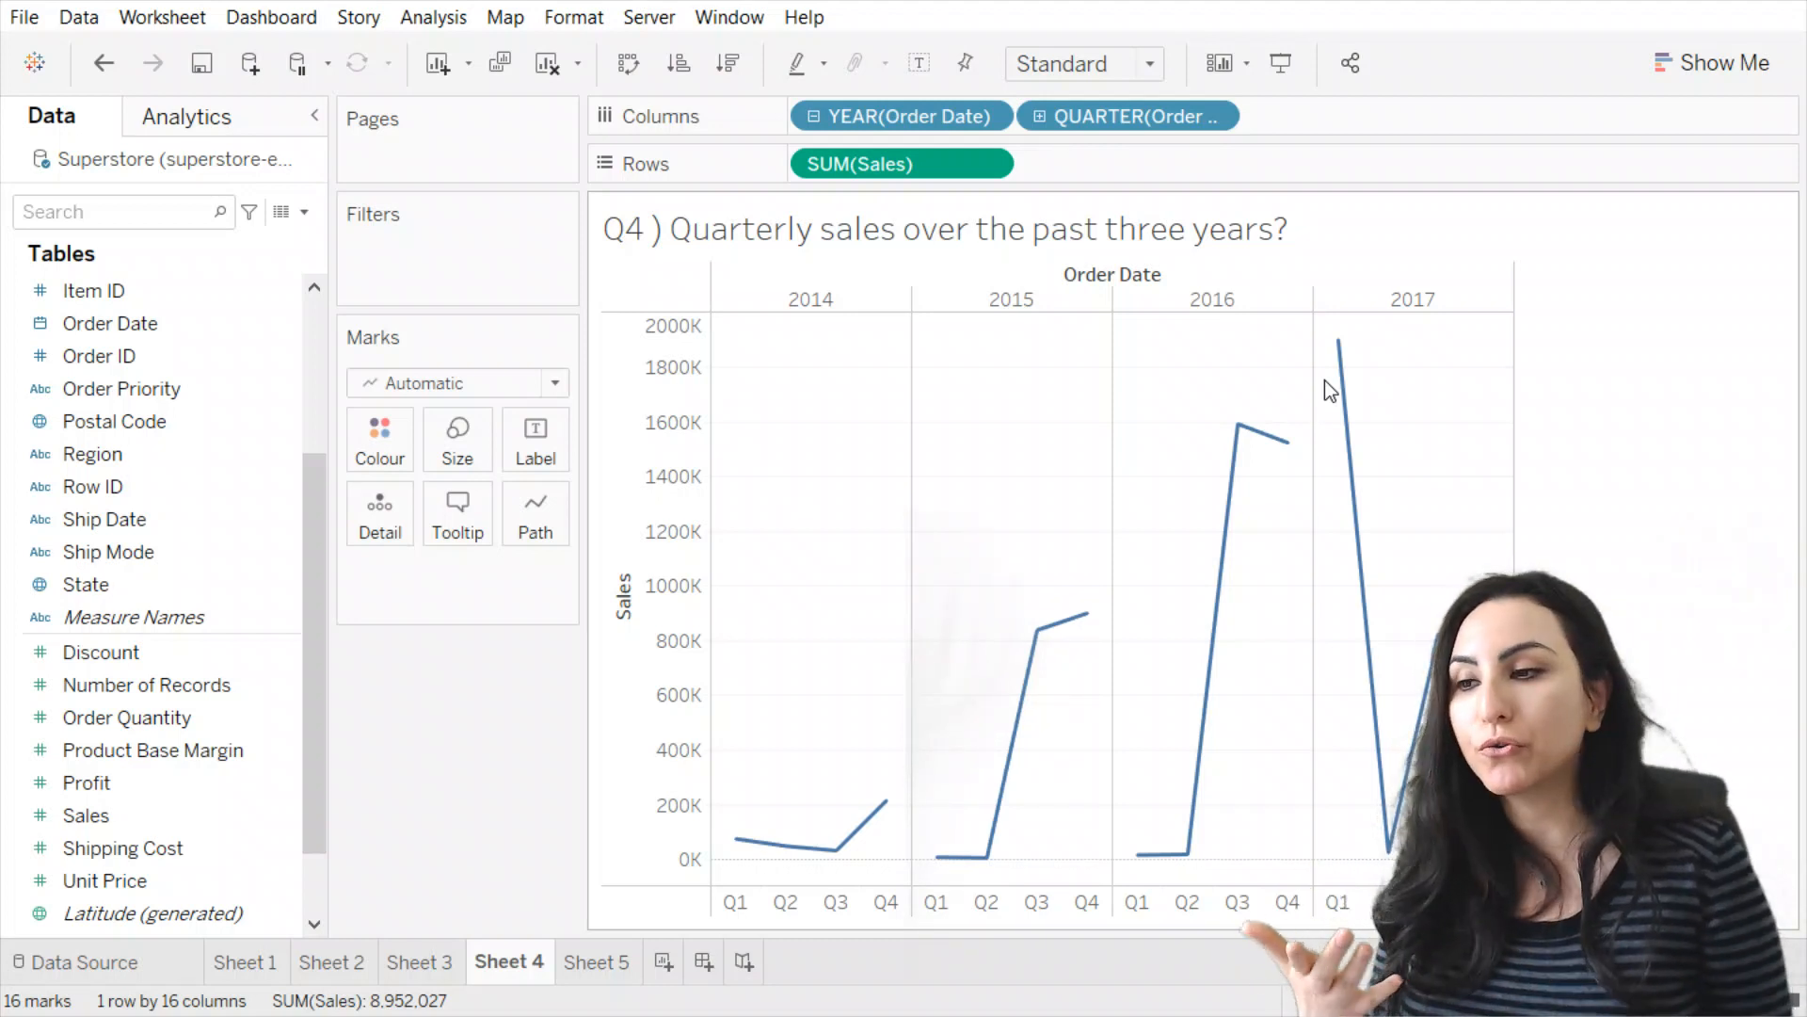
mouse_move(1092, 610)
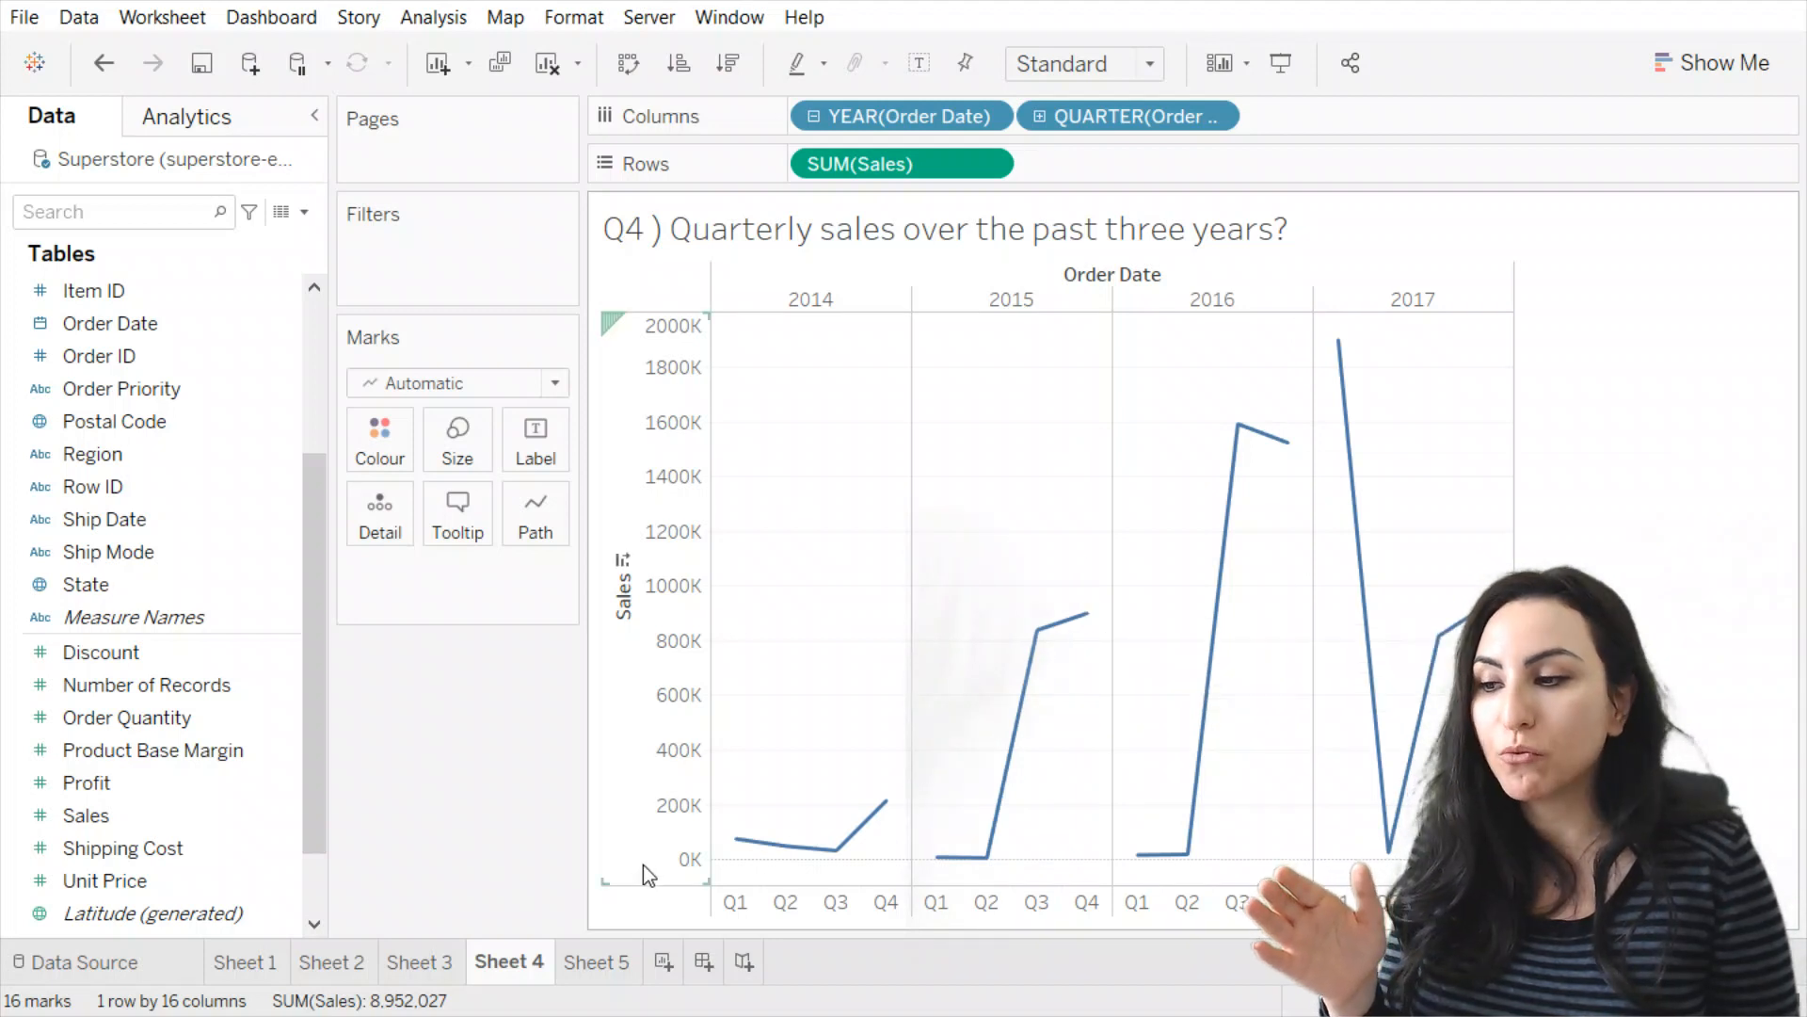
left_click(598, 959)
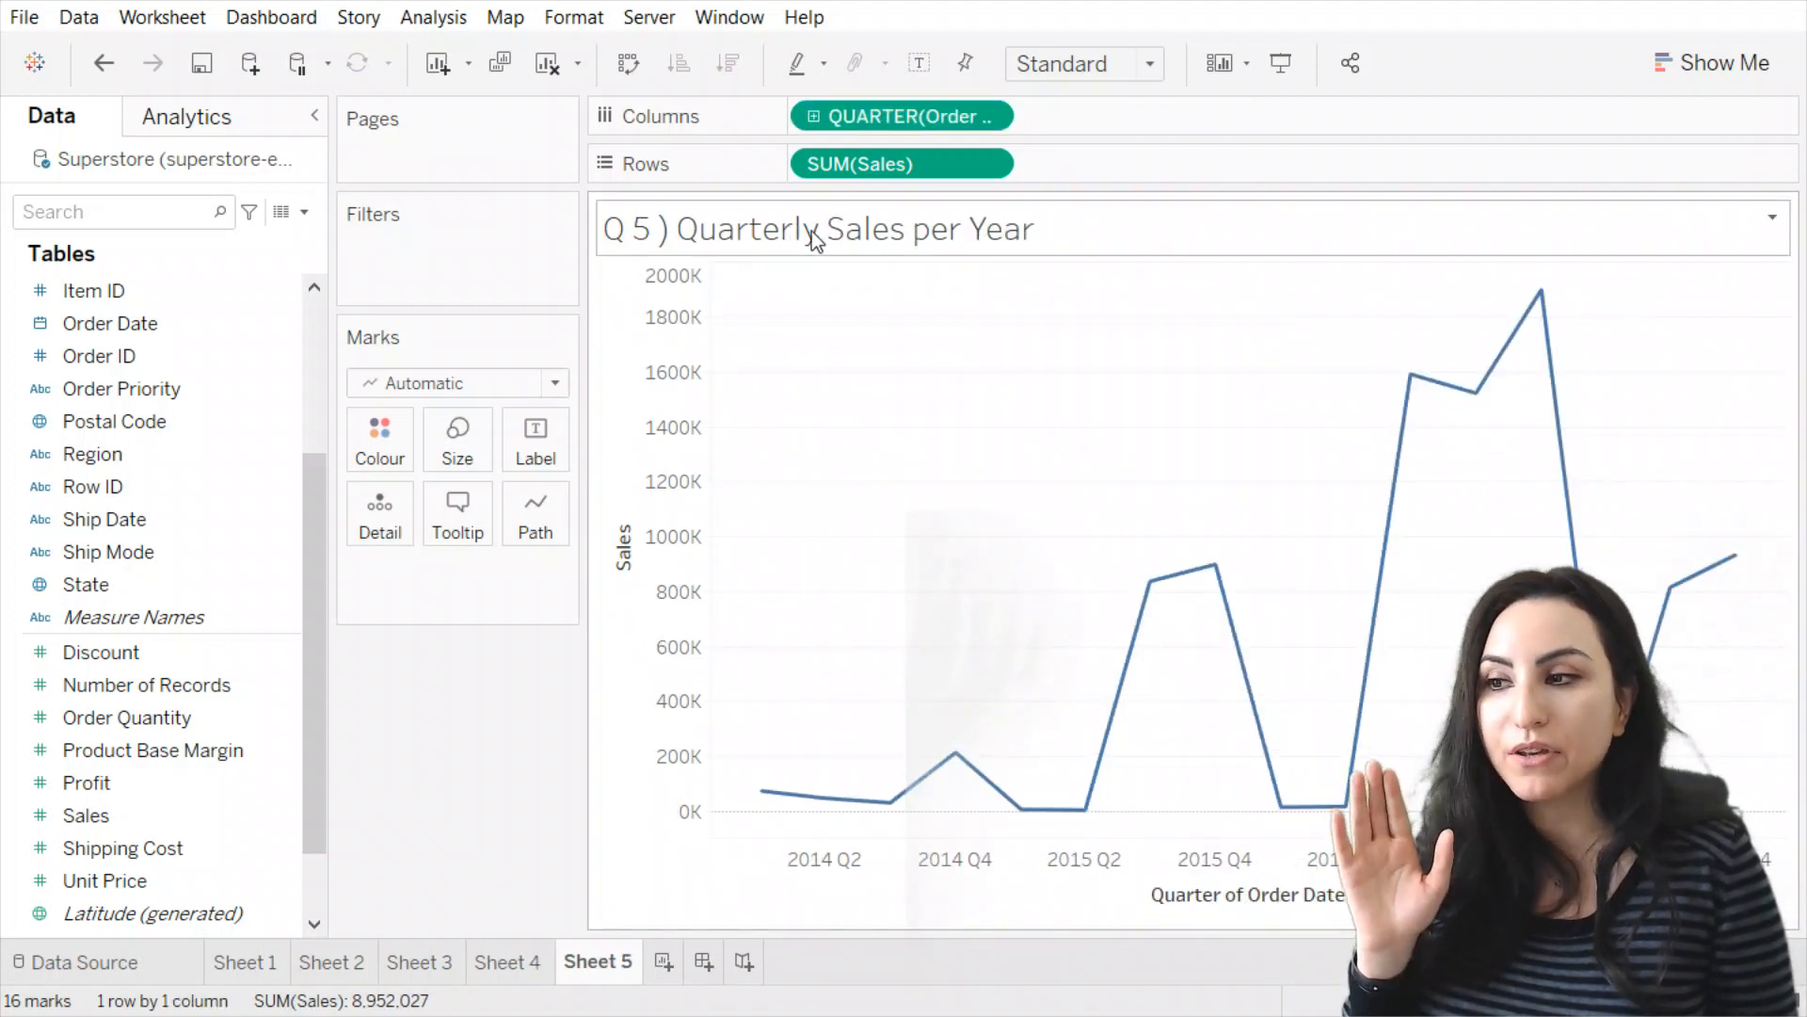
- Remove the year of Order Date from Columns on Sheet 4, keeping only the discrete quarter
left_click(508, 961)
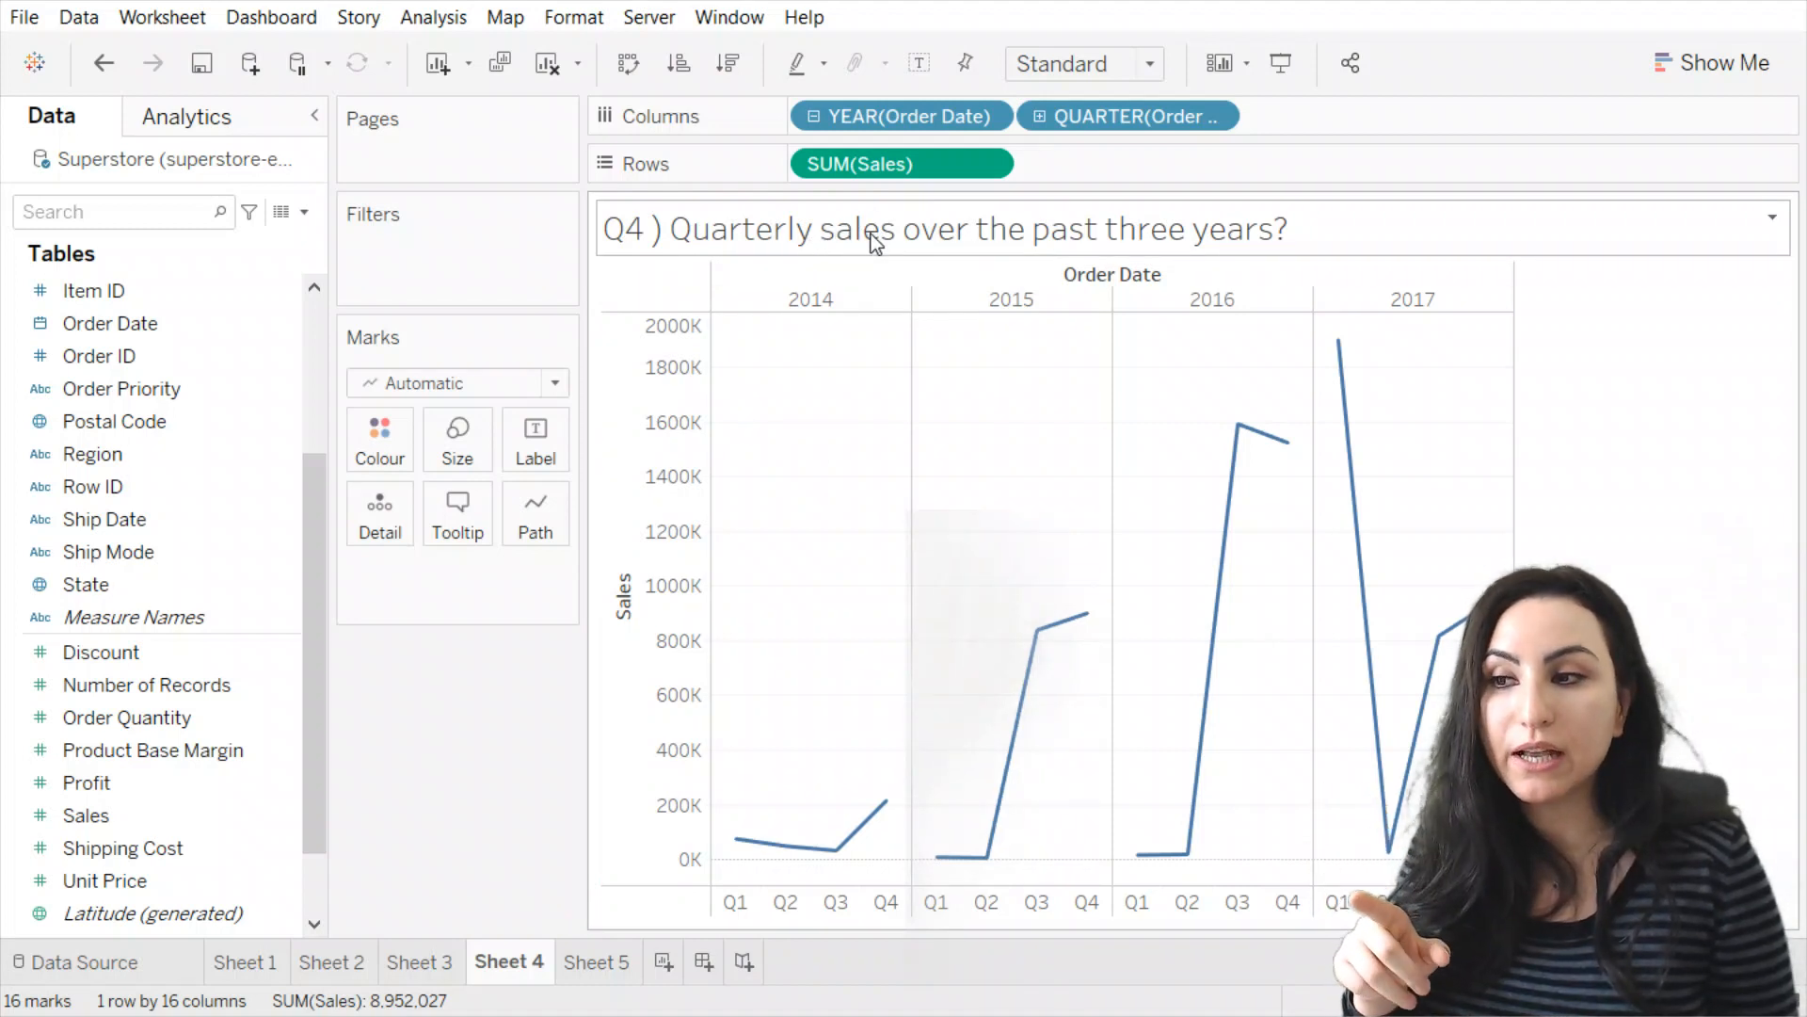
double_click(926, 125)
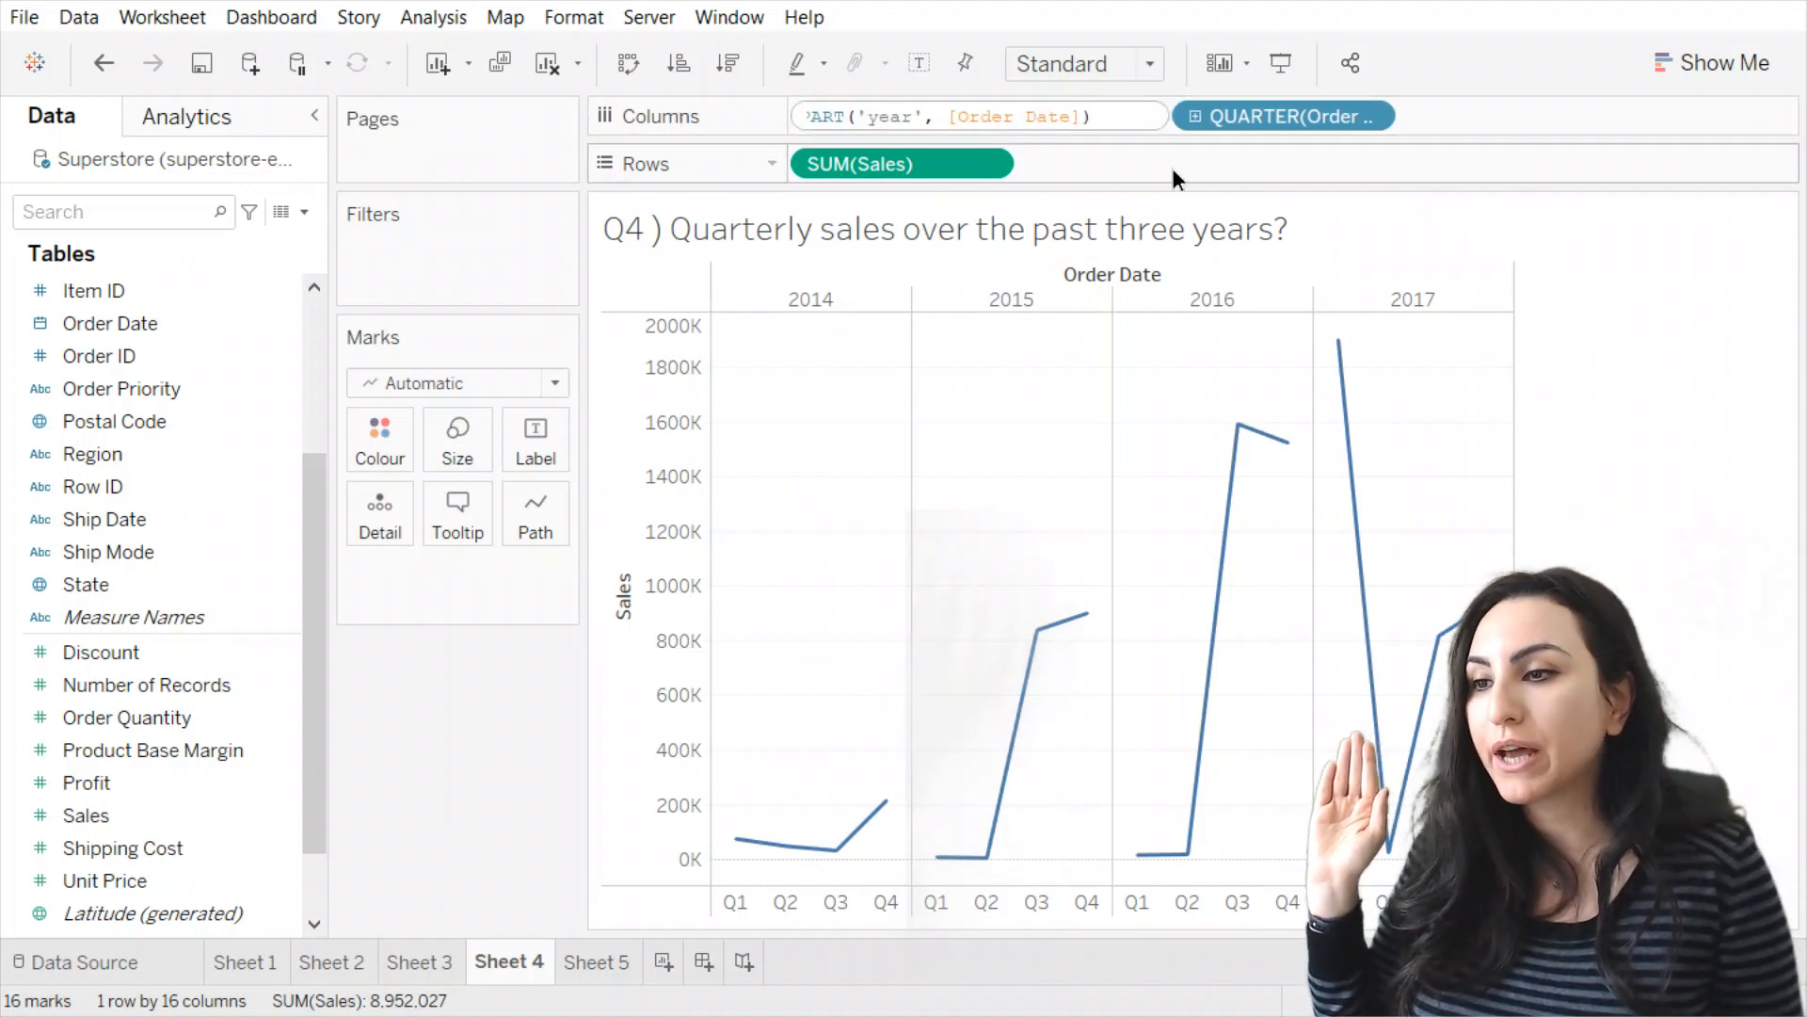
key("Return")
left_click_drag(945, 111, 1425, 532)
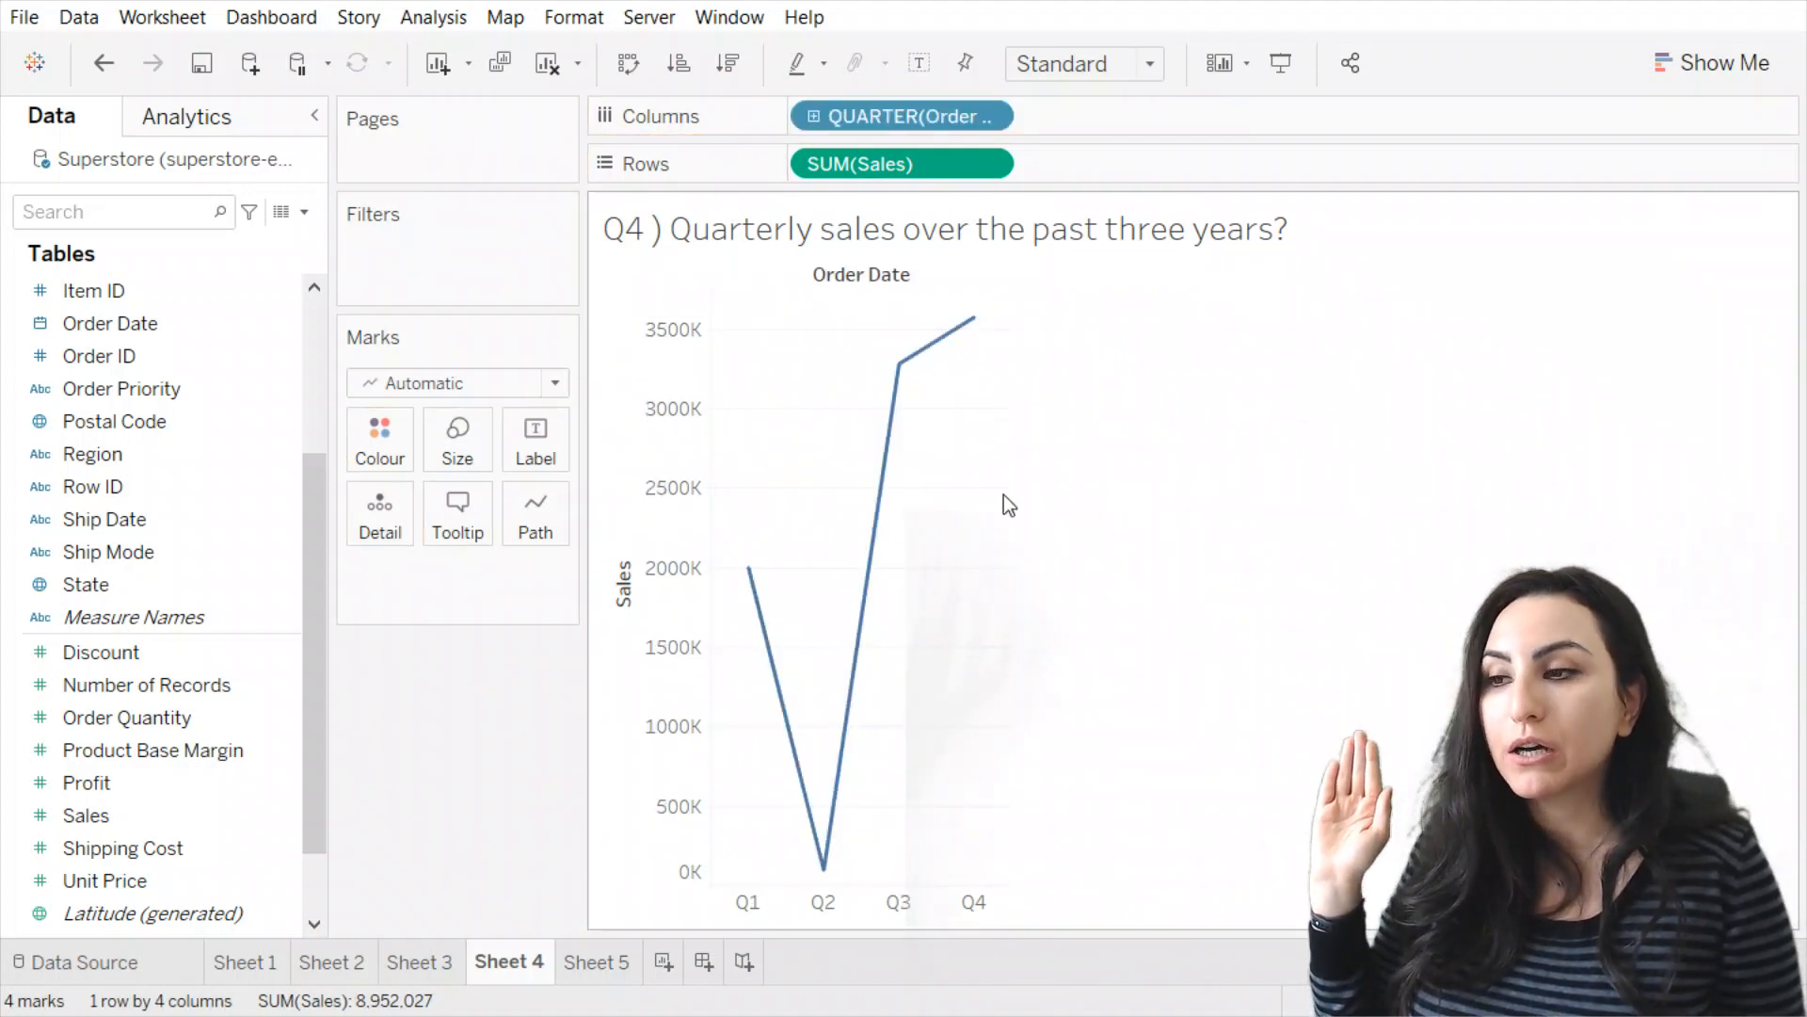